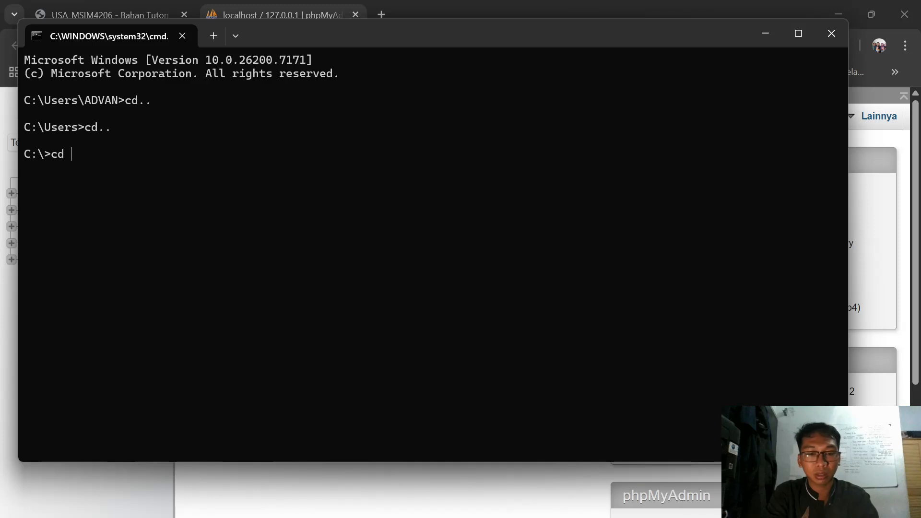
Change the command prompt's working directory to xampp\mysql\bin.
{"action": "type", "text": "xampp"}
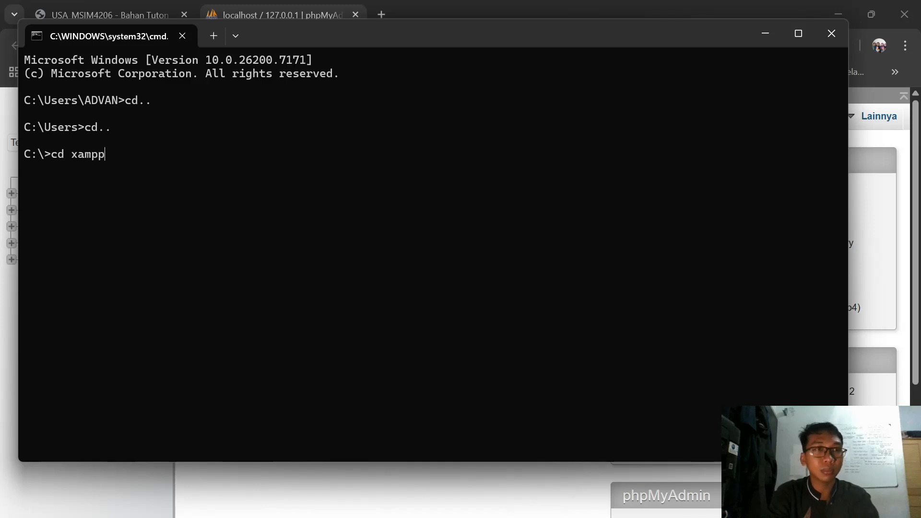
{"action": "type", "text": "\\mysq"}
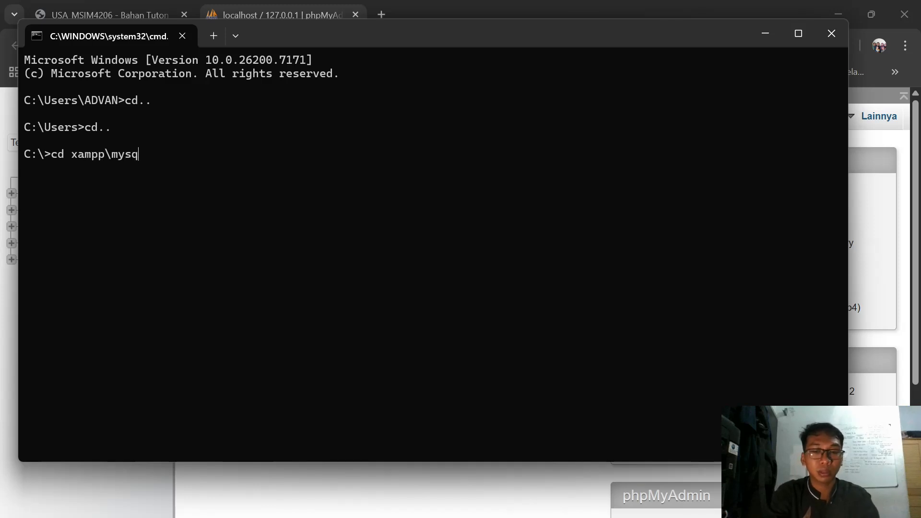
{"action": "type", "text": "l\\bin"}
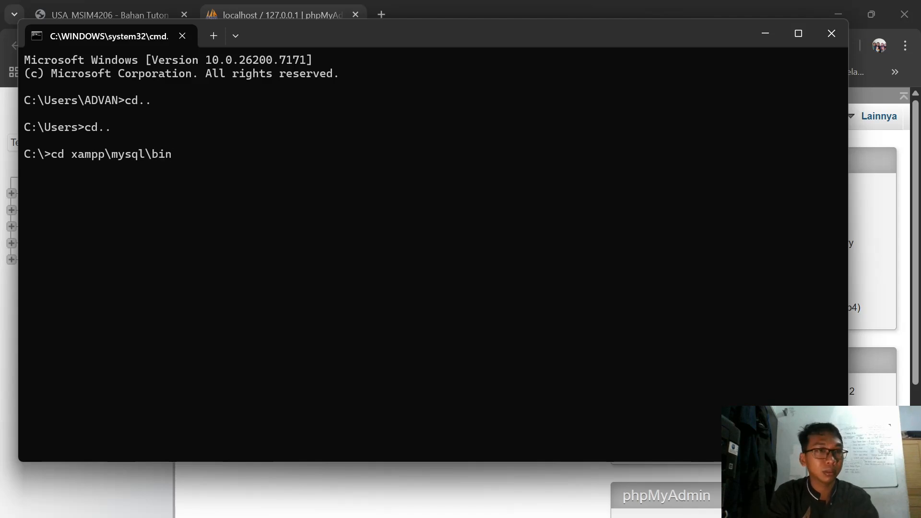
{"action": "key", "text": "Return"}
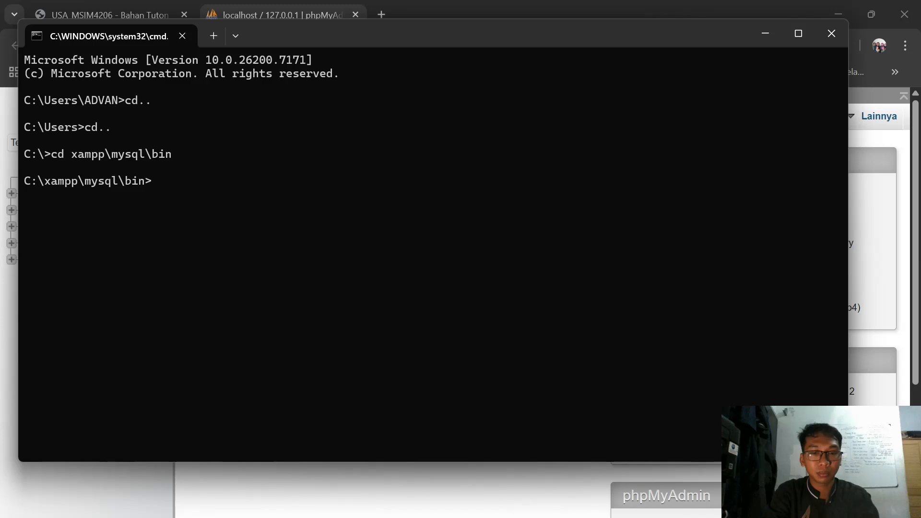
Connect to the MariaDB server as the root user with mysql -u root.
{"action": "type", "text": "mysqp"}
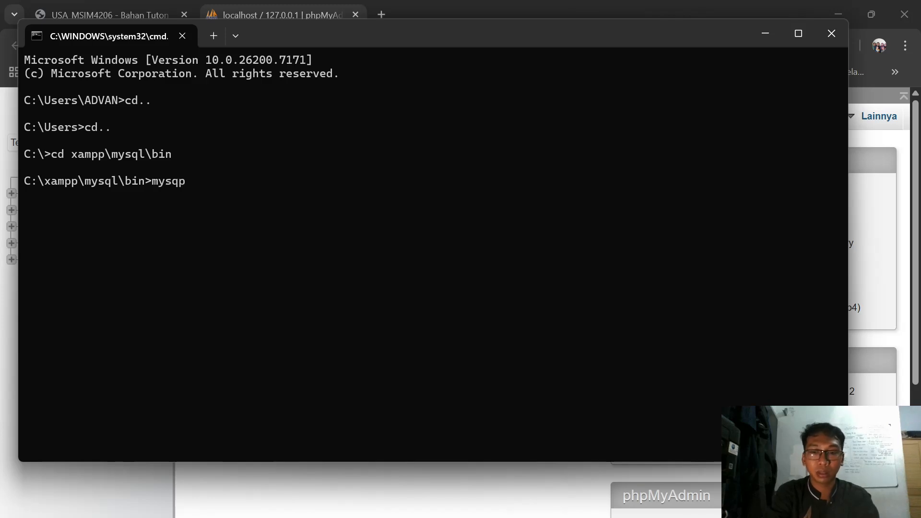
{"action": "key", "text": "BackSpace"}
{"action": "type", "text": "l -u root"}
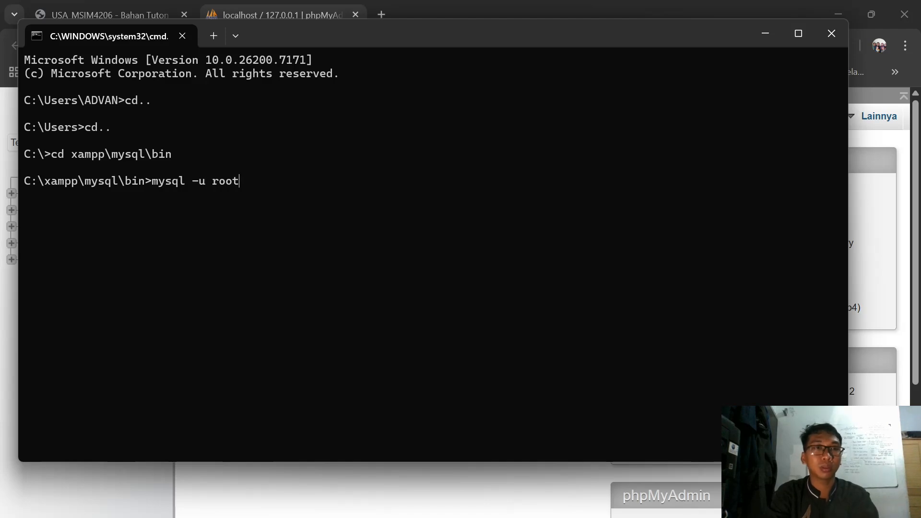
{"action": "key", "text": "Return"}
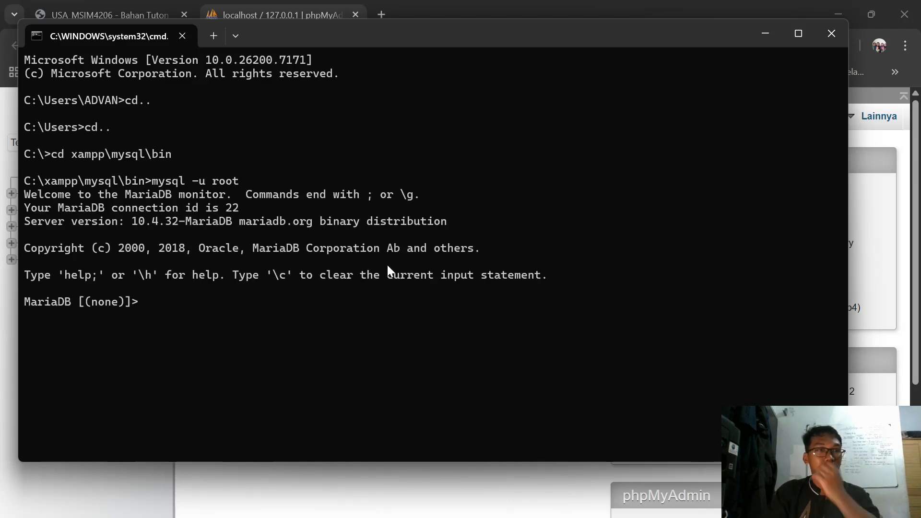
List the server's databases with show databases;, compare them with phpMyAdmin's database tree, and put the terminal away.
{"action": "type", "text": "show"}
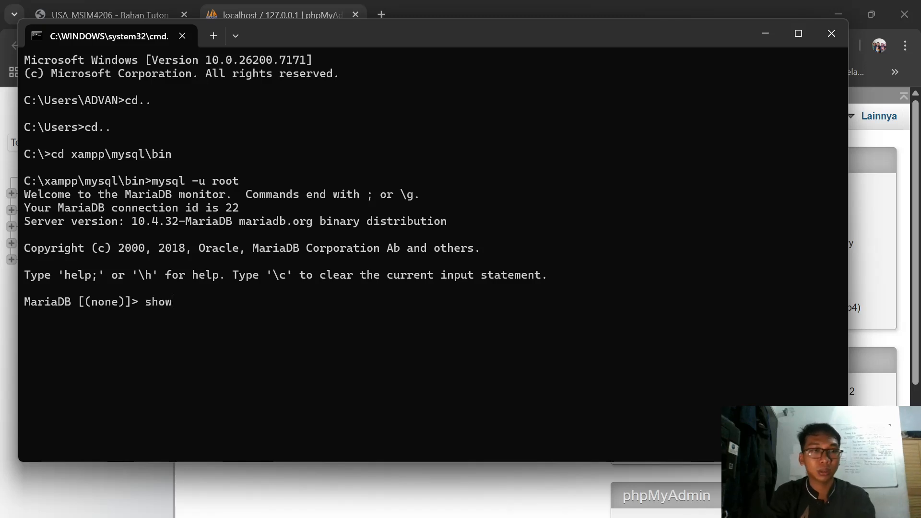
{"action": "type", "text": " databases;"}
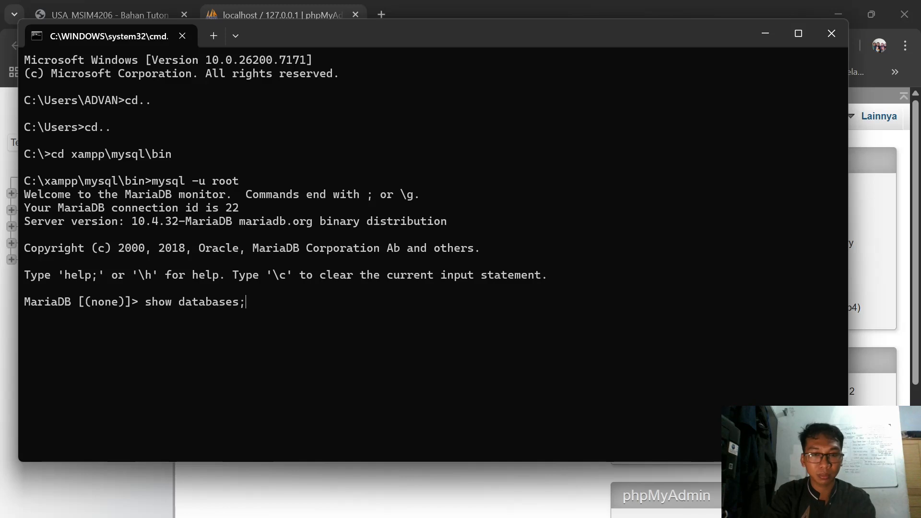
{"action": "key", "text": "Return"}
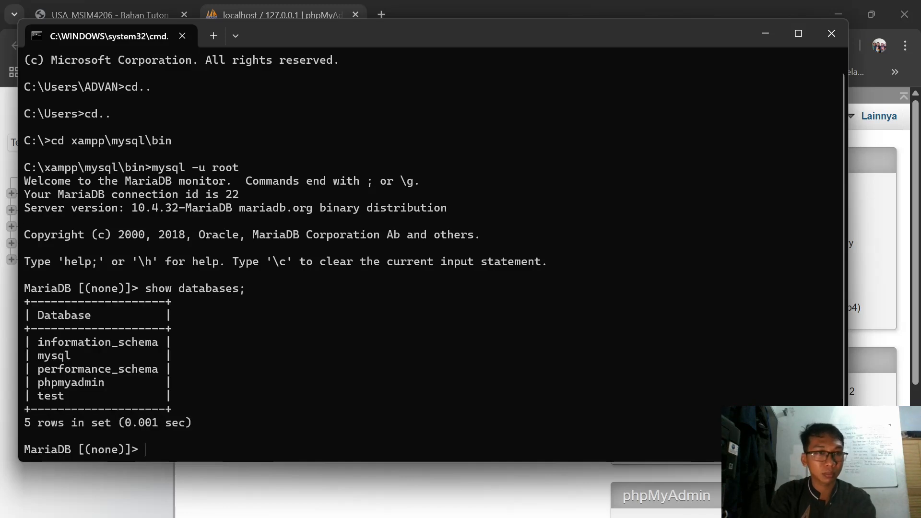
{"action": "left_click_drag", "start_coordinate": [387, 38], "coordinate": [522, 62]}
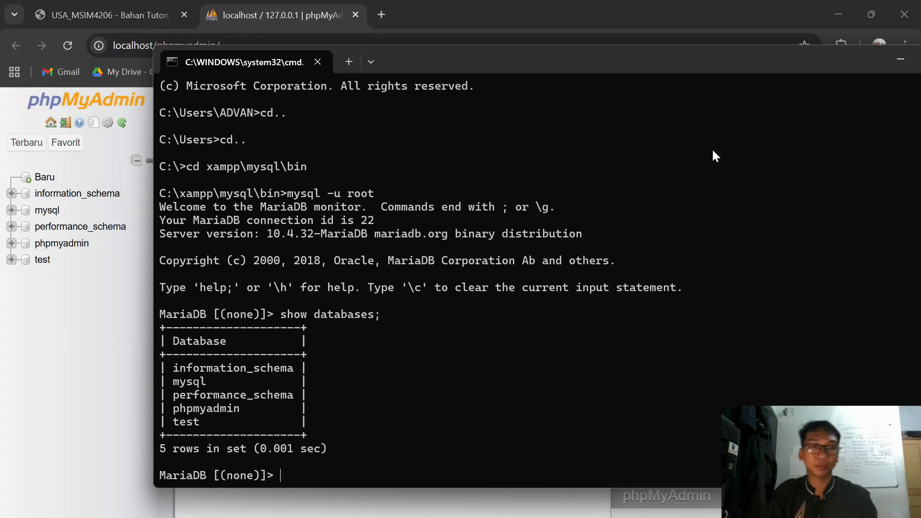
{"action": "left_click_drag", "start_coordinate": [846, 62], "coordinate": [783, 64]}
{"action": "left_click", "coordinate": [815, 66]}
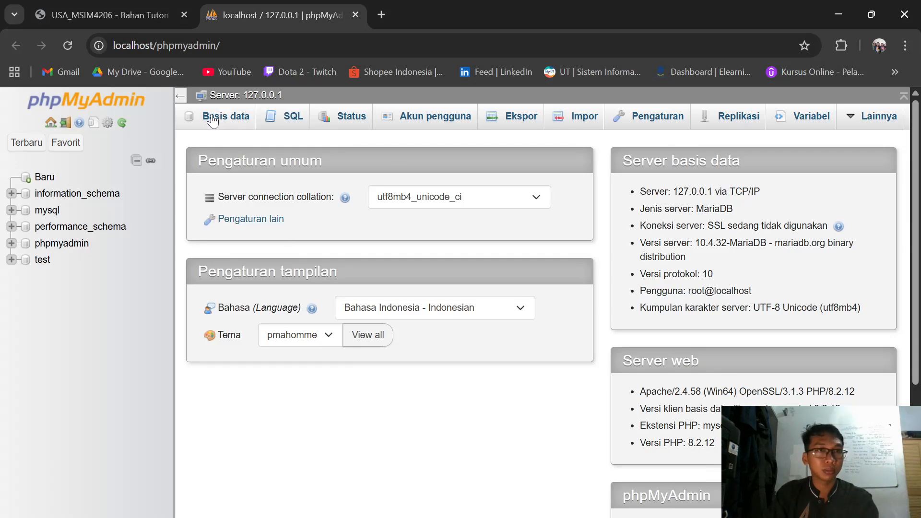
Run the server-level SQL query CREATE DATABASE rumahsakitku; in phpMyAdmin.
{"action": "left_click", "coordinate": [239, 124]}
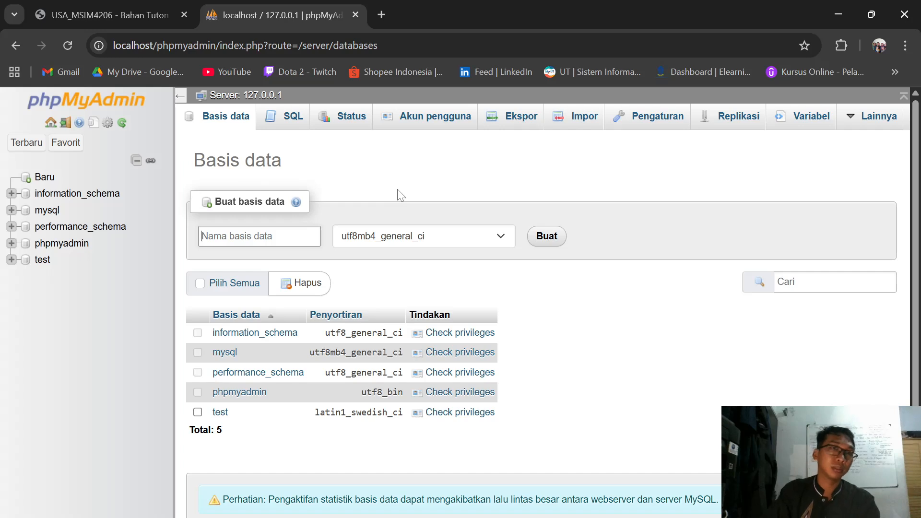
{"action": "left_click", "coordinate": [290, 125]}
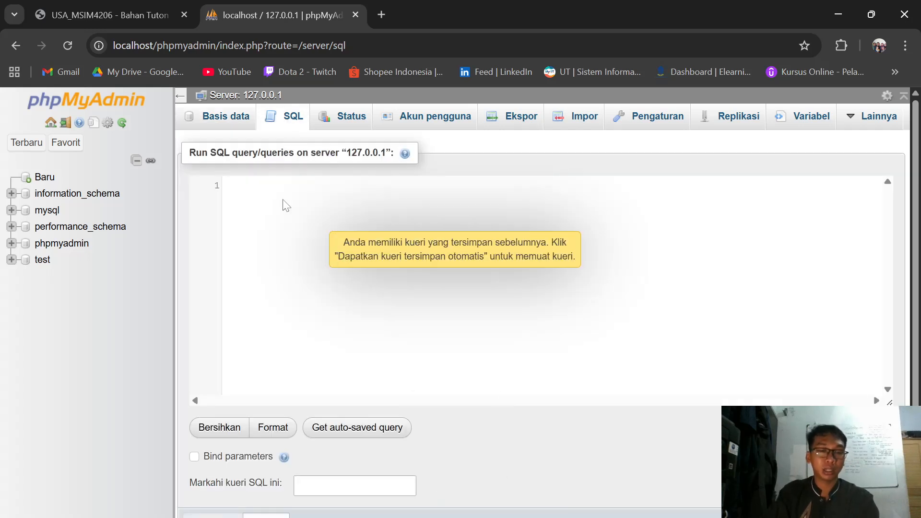
{"action": "type", "text": "CREATE D"}
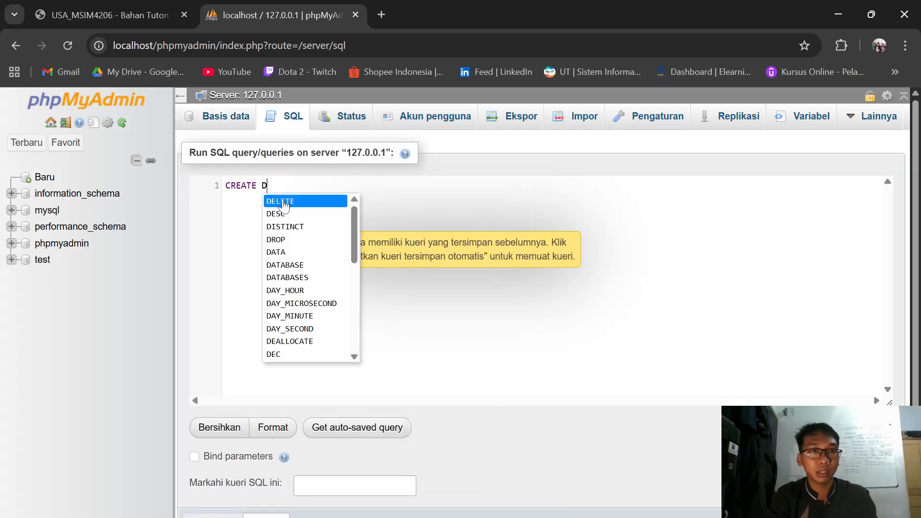
{"action": "type", "text": "ATABASE"}
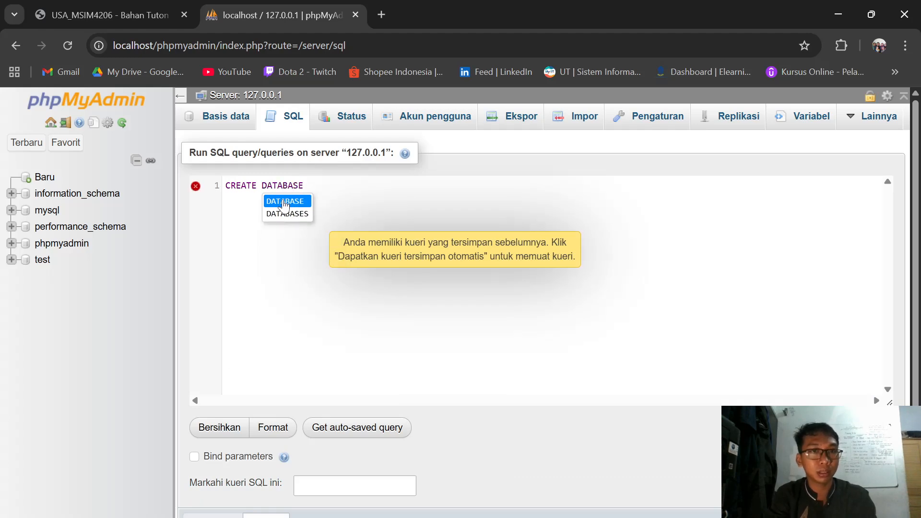
{"action": "key", "text": "Caps_Lock"}
{"action": "type", "text": "r"}
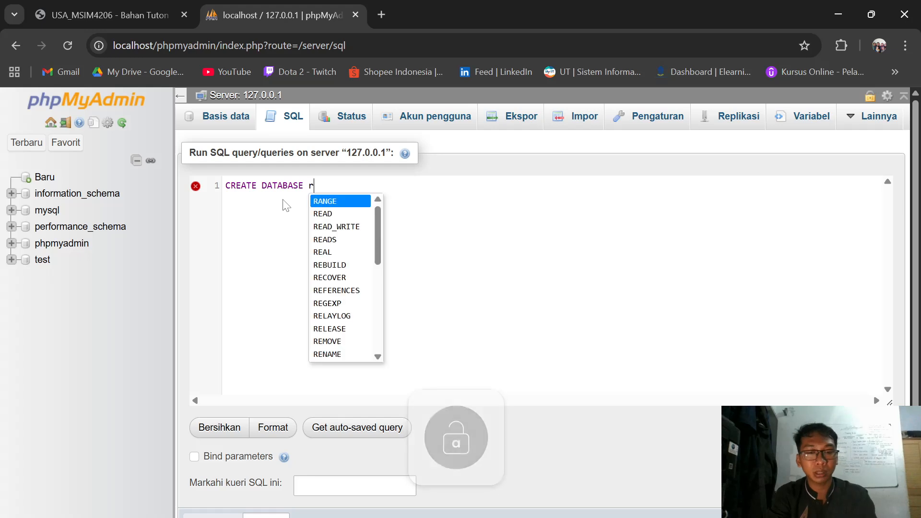
{"action": "type", "text": "umahsakitku;"}
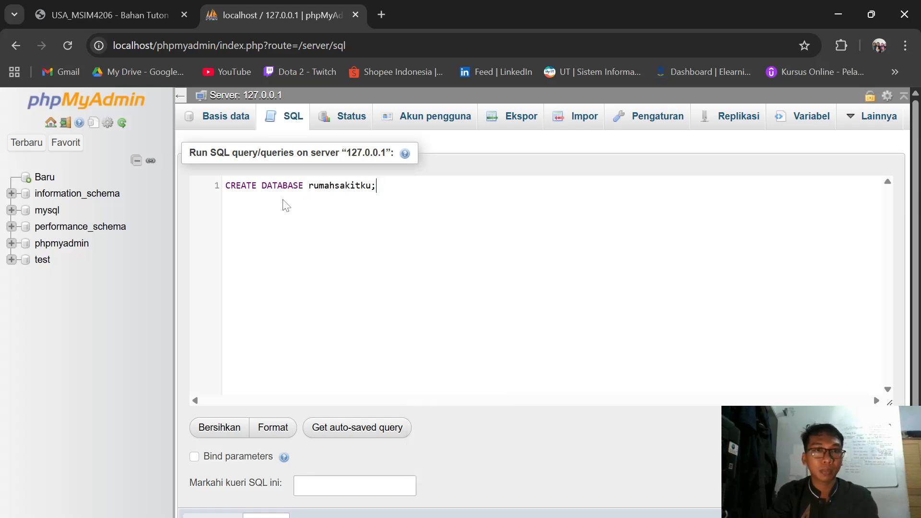
{"action": "scroll", "coordinate": [284, 216], "scroll_direction": "down", "scroll_amount": 2}
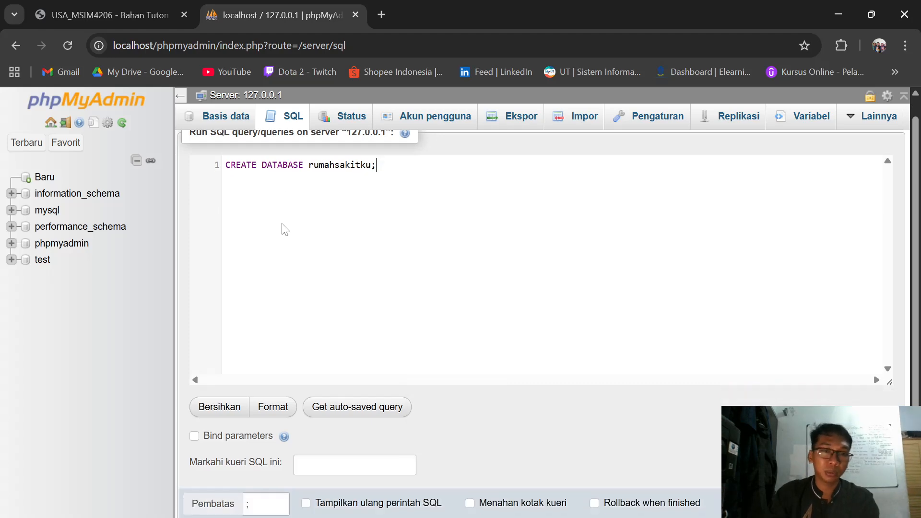
{"action": "left_click", "coordinate": [219, 488]}
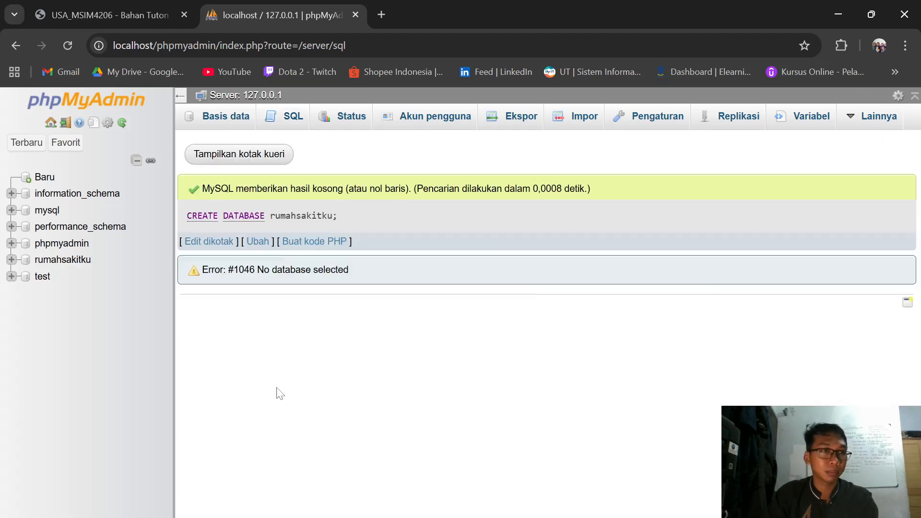
Open the SQL editor for the rumahsakitku database and check the ERD and required tables in the assignment PDF.
{"action": "left_click", "coordinate": [60, 260]}
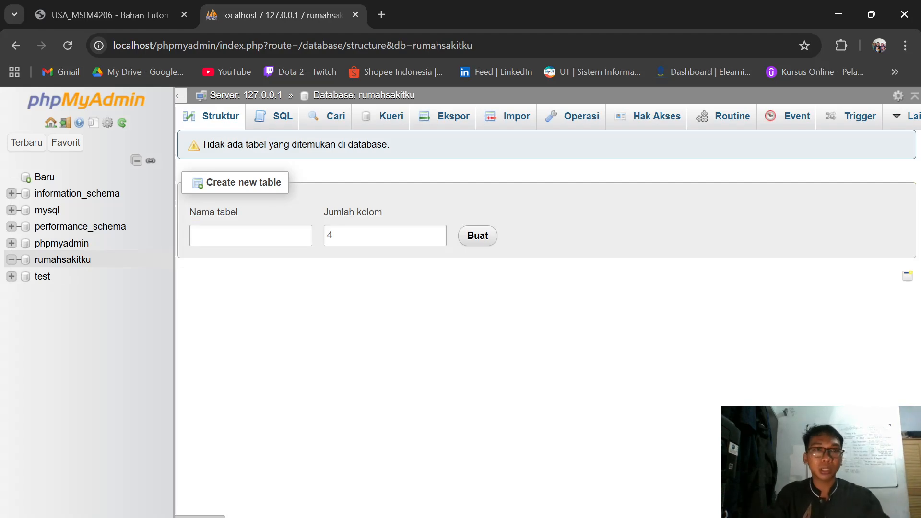
{"action": "left_click", "coordinate": [272, 118]}
{"action": "left_click", "coordinate": [157, 24]}
{"action": "scroll", "coordinate": [569, 269], "scroll_direction": "down", "scroll_amount": 1}
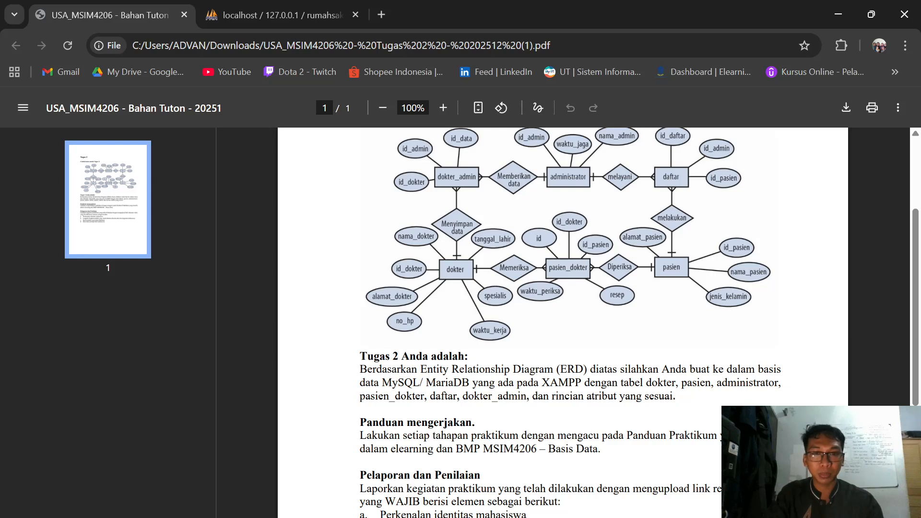
{"action": "scroll", "coordinate": [563, 316], "scroll_direction": "down", "scroll_amount": 3}
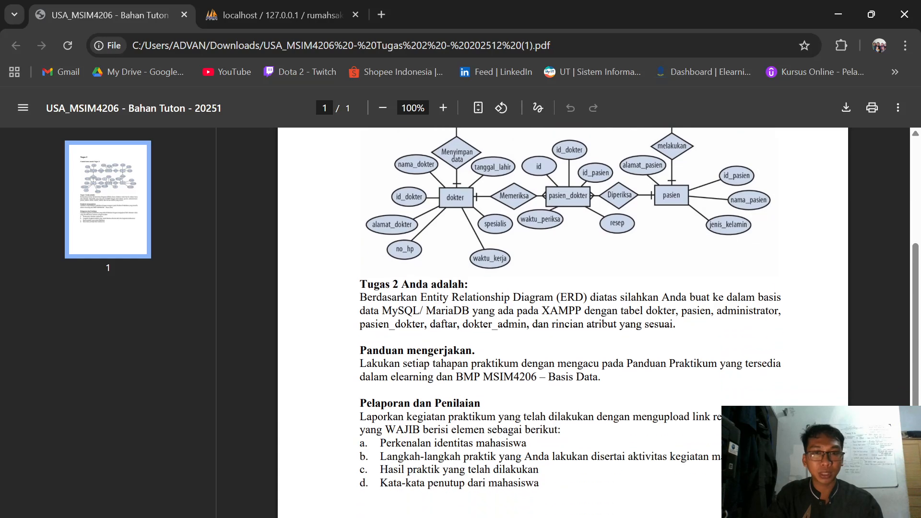
{"action": "left_click", "coordinate": [278, 15]}
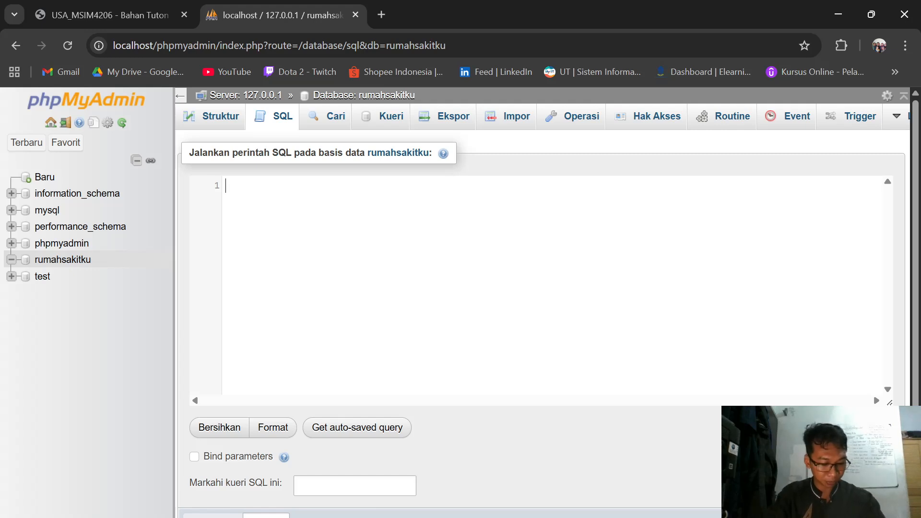
Start a SQL statement in the rumahsakitku query editor with CREATE TABLE administrator.
{"action": "key", "text": "Caps_Lock"}
{"action": "type", "text": "CREA"}
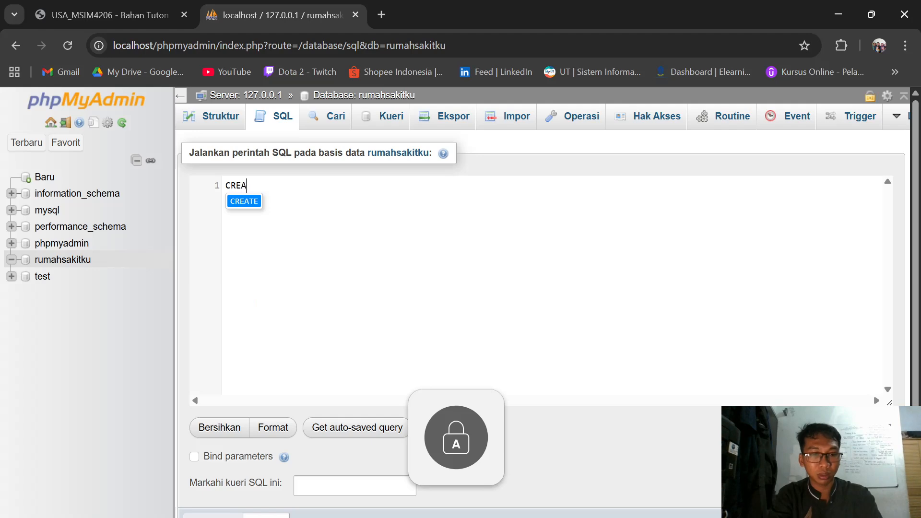
{"action": "type", "text": "TE TABLE"}
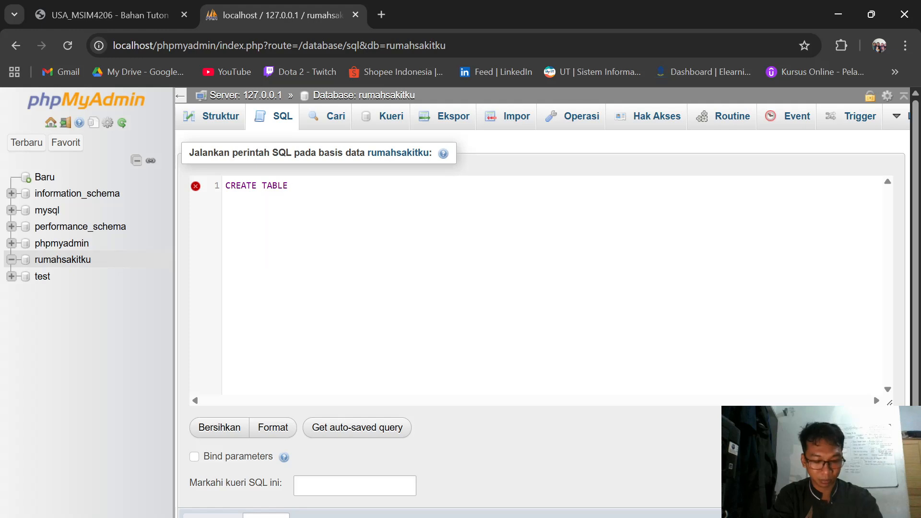
{"action": "key", "text": "Caps_Lock"}
{"action": "type", "text": "adminsi"}
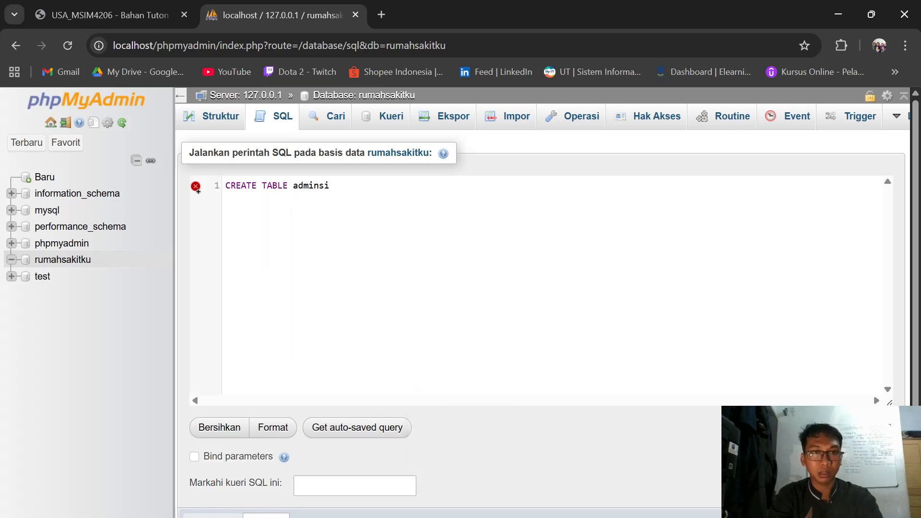
{"action": "key", "text": "BackSpace"}
{"action": "key", "text": "BackSpace"}
{"action": "type", "text": "is"}
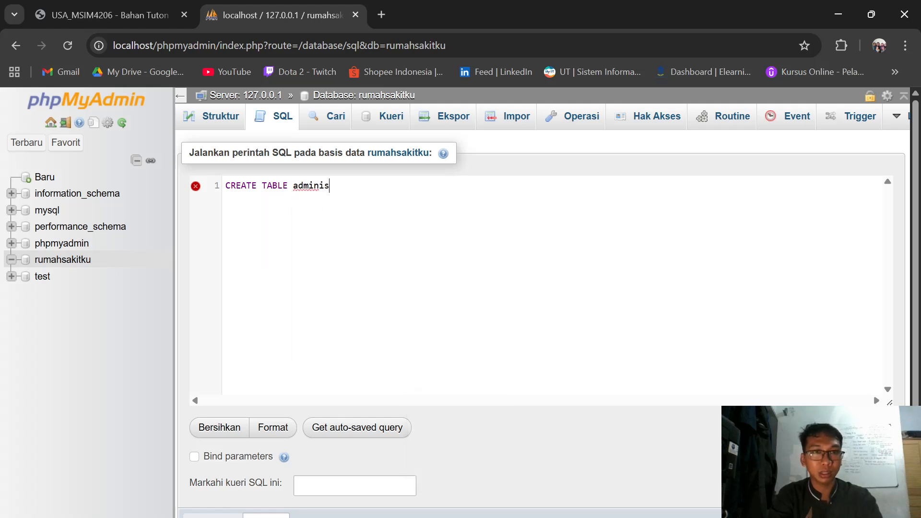
{"action": "type", "text": "trator"}
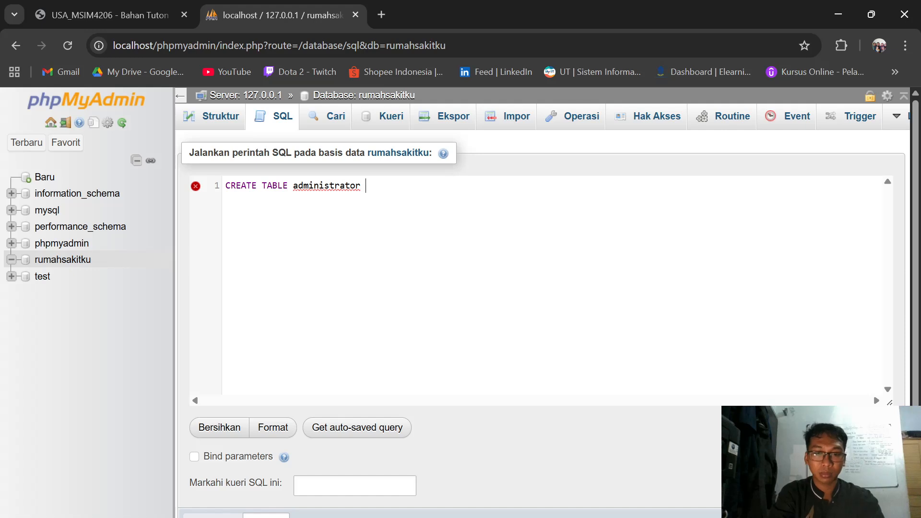
Define the administrator table's first column in the statement as id_admin int(3) PRIMARY KEY AUTO_INCREMENT.
{"action": "type", "text": " (id_"}
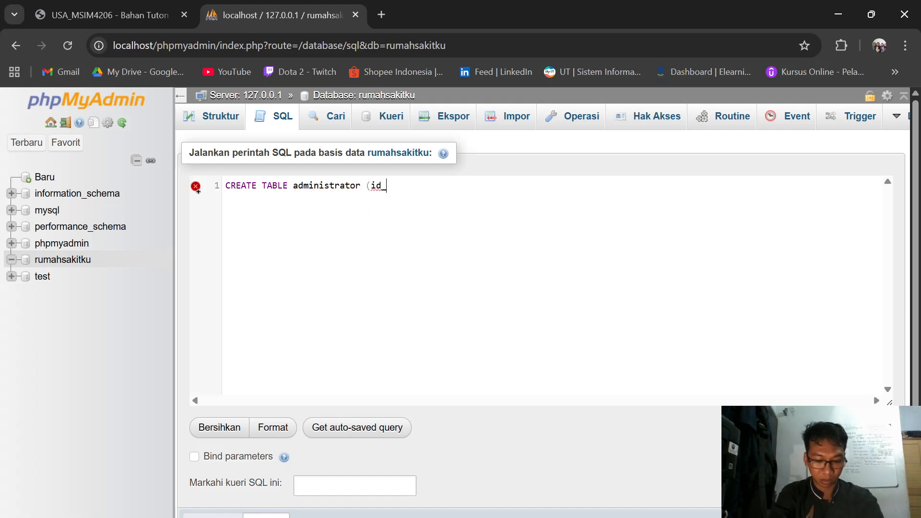
{"action": "type", "text": "admin"}
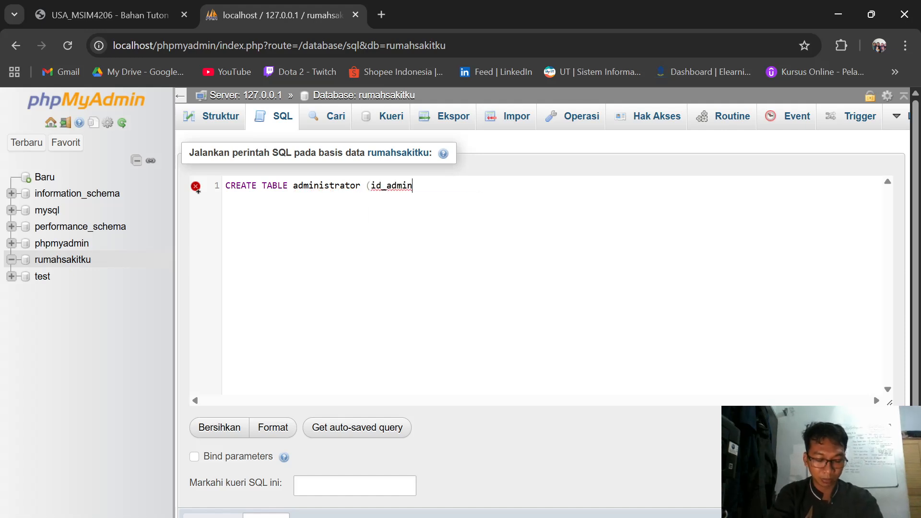
{"action": "type", "text": " in"}
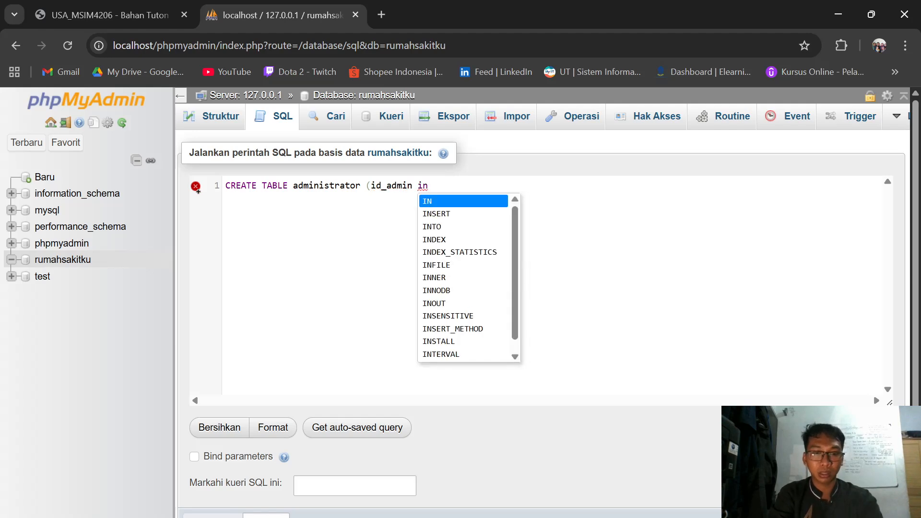
{"action": "type", "text": "t(3)"}
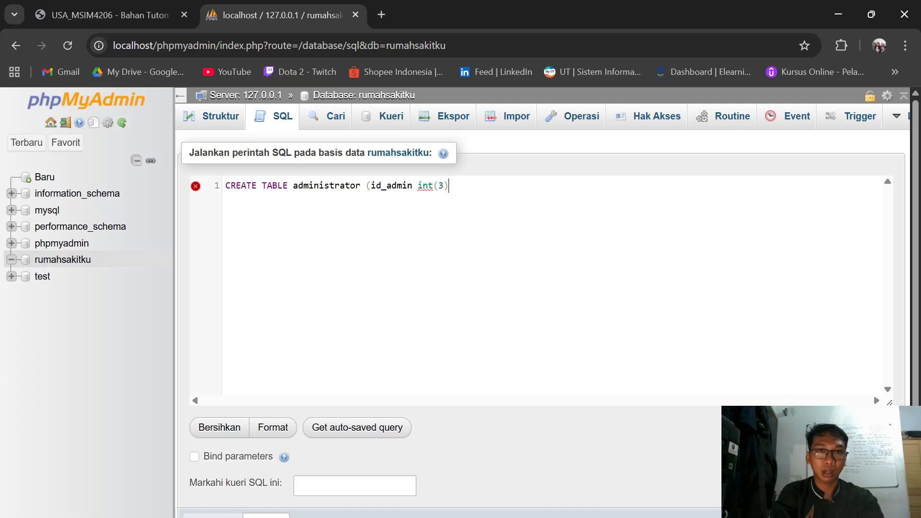
{"action": "type", "text": " PRIM"}
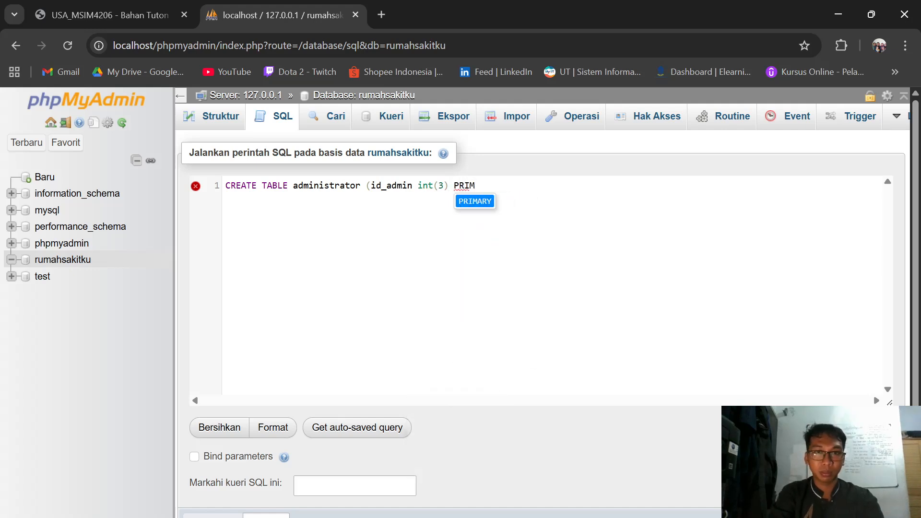
{"action": "key", "text": "Return"}
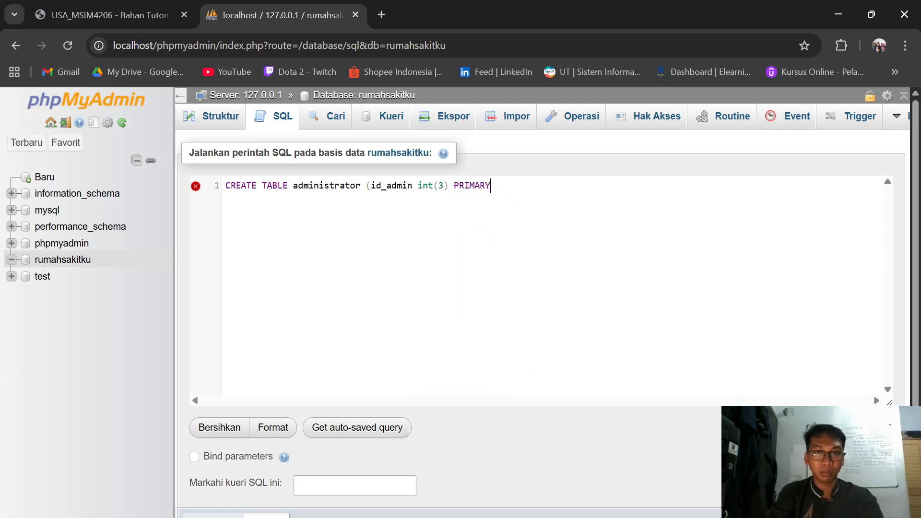
{"action": "type", "text": "KEY AU"}
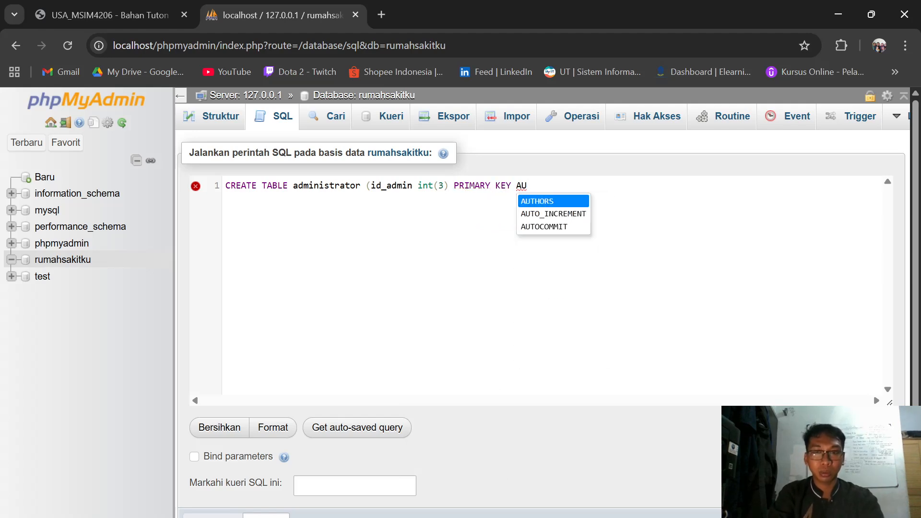
{"action": "key", "text": "Down"}
{"action": "key", "text": "Return"}
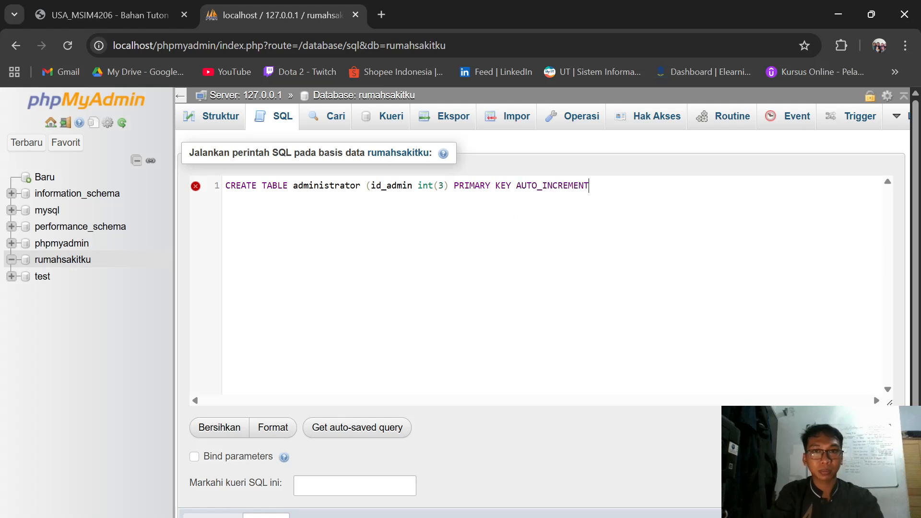
{"action": "type", "text": ","}
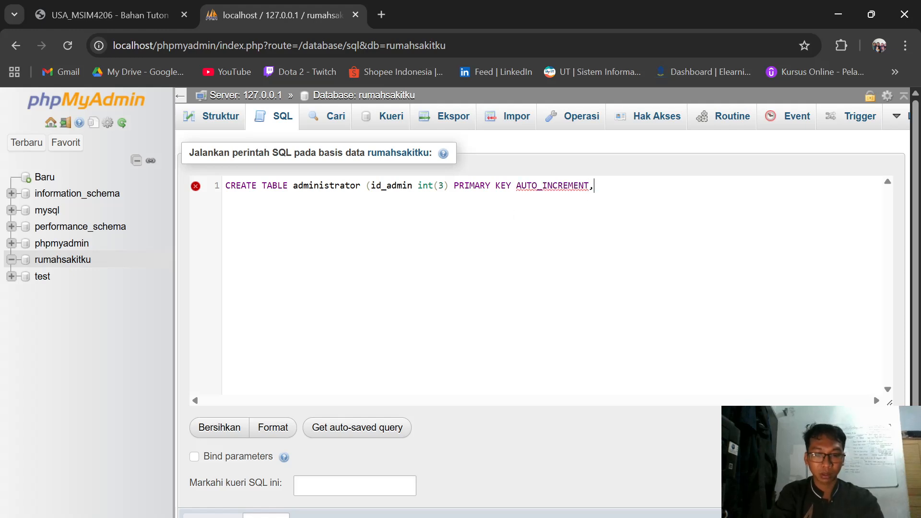
Add the column nama_admin varchar (30) to the CREATE TABLE administrator statement.
{"action": "key", "text": "Caps_Lock"}
{"action": "type", "text": "nama_"}
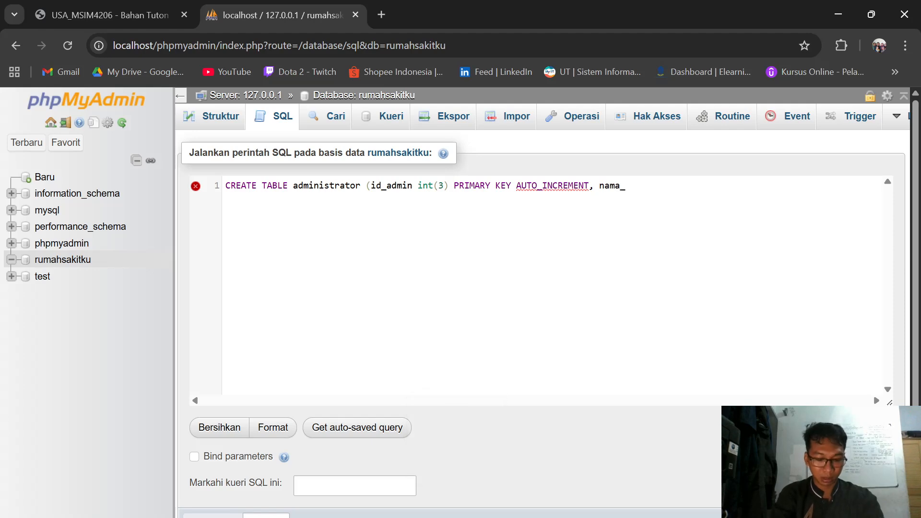
{"action": "type", "text": "admin"}
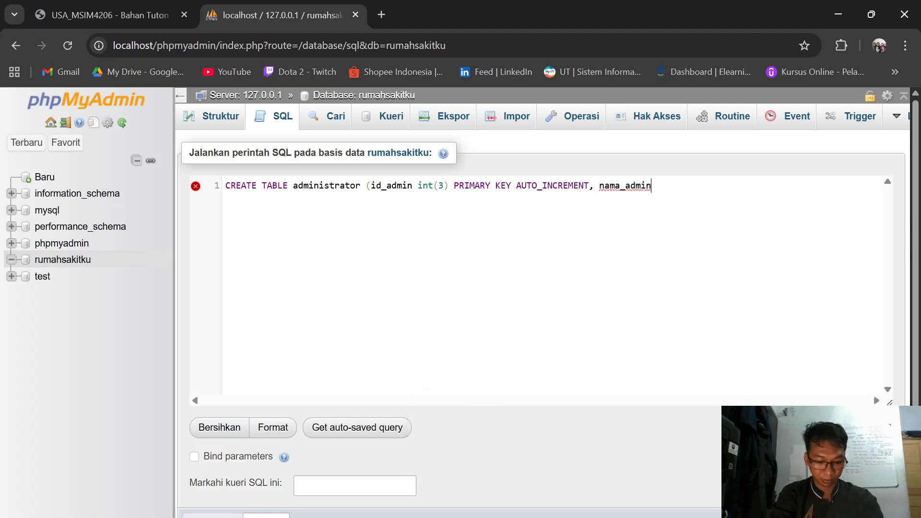
{"action": "type", "text": " varchar"}
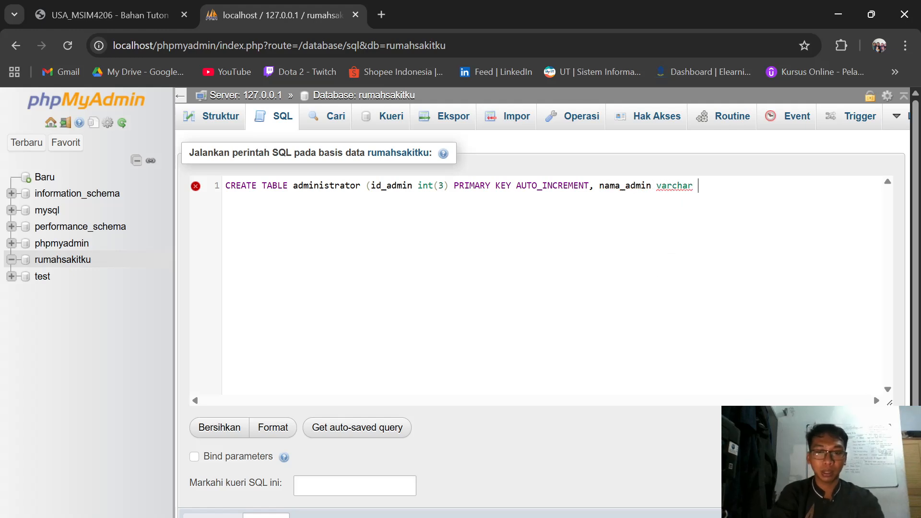
{"action": "type", "text": " (300"}
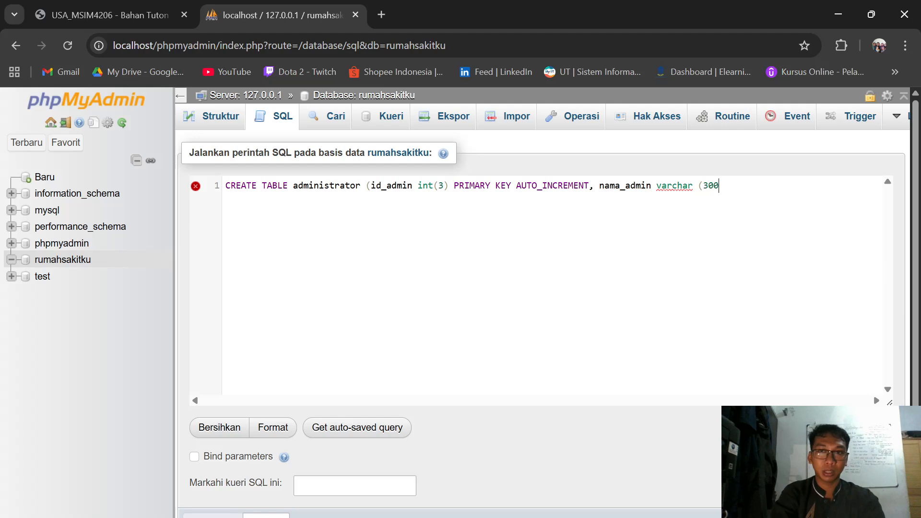
{"action": "key", "text": "BackSpace"}
{"action": "type", "text": ")"}
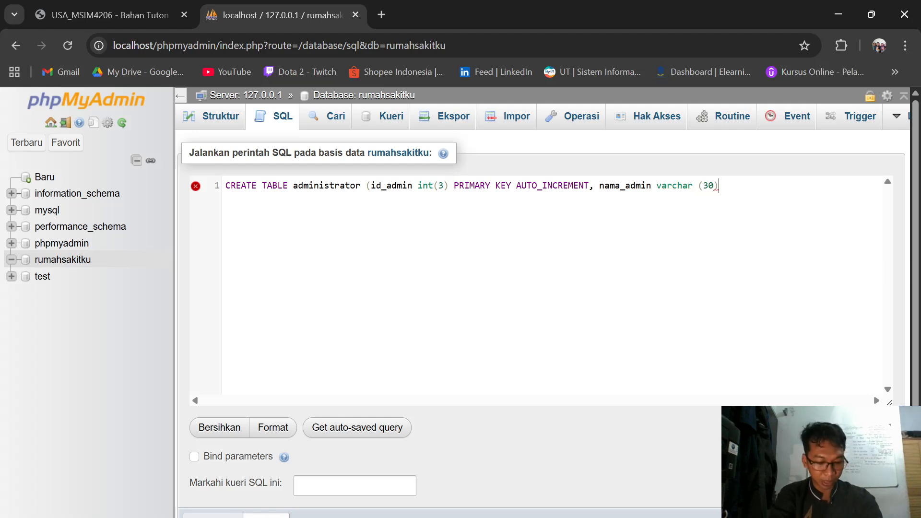
Add the column waktu_jaga varchar(100), close the CREATE TABLE administrator statement with a semicolon, and run it.
{"action": "type", "text": ", waktu"}
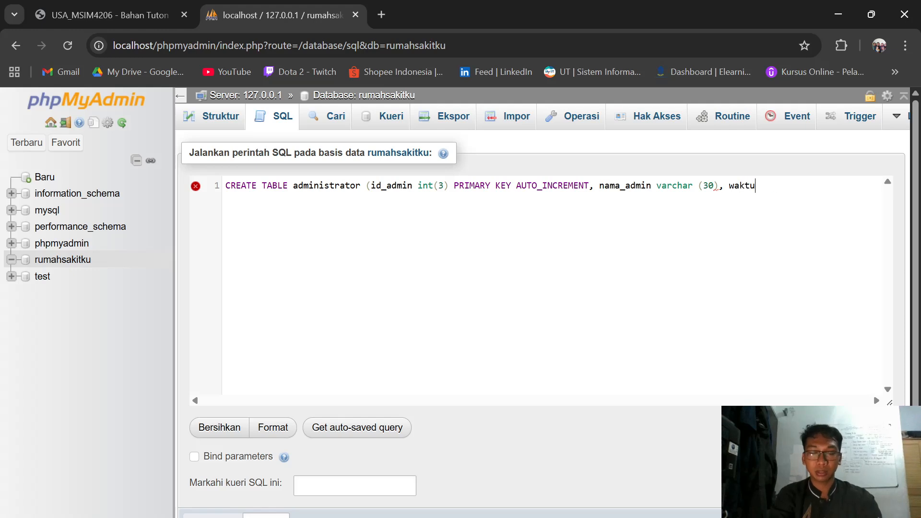
{"action": "type", "text": "_"}
{"action": "type", "text": "ja"}
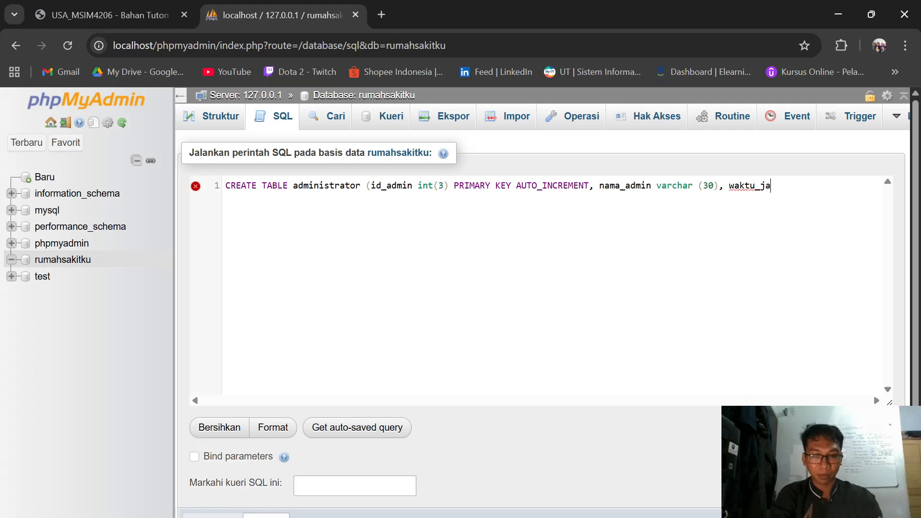
{"action": "type", "text": "ga varchar"}
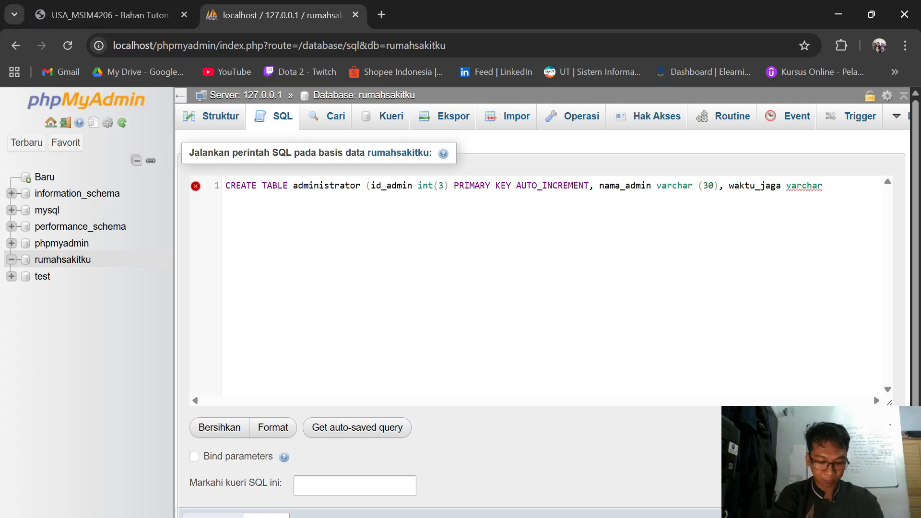
{"action": "type", "text": "(100"}
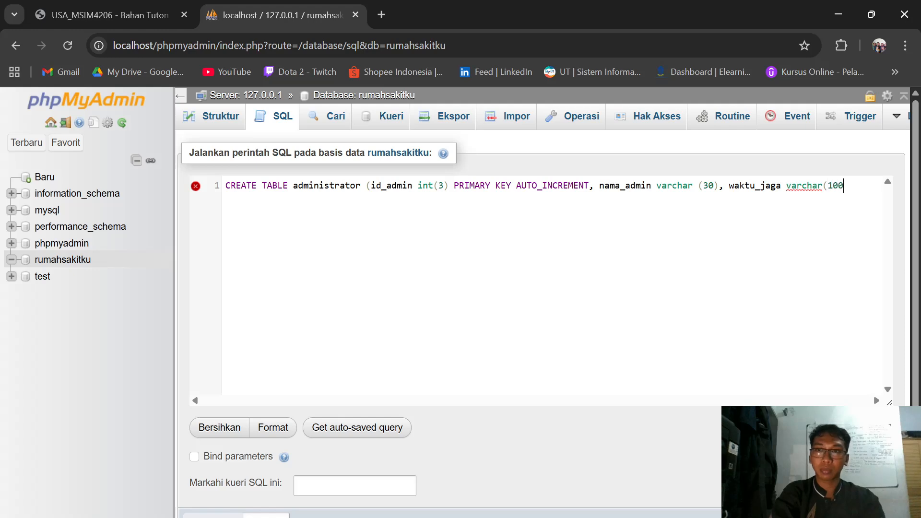
{"action": "type", "text": "));"}
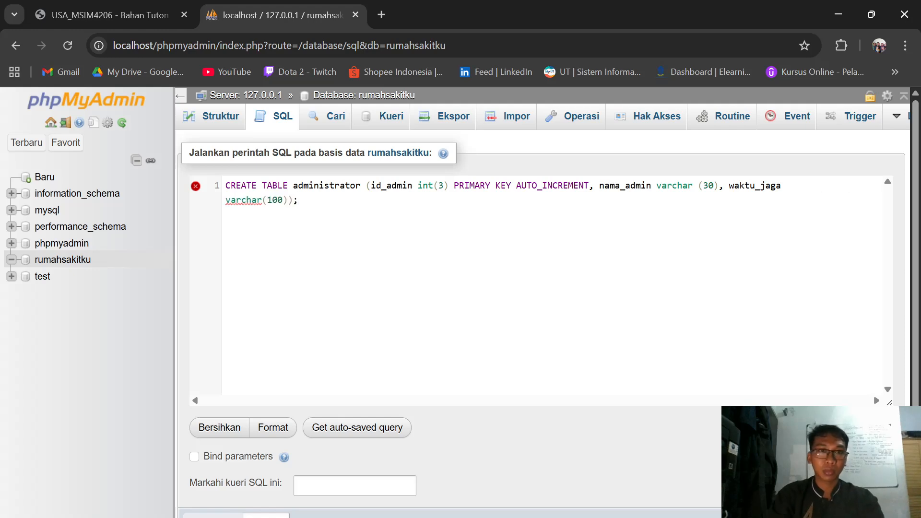
{"action": "scroll", "coordinate": [313, 463], "scroll_direction": "down", "scroll_amount": 1}
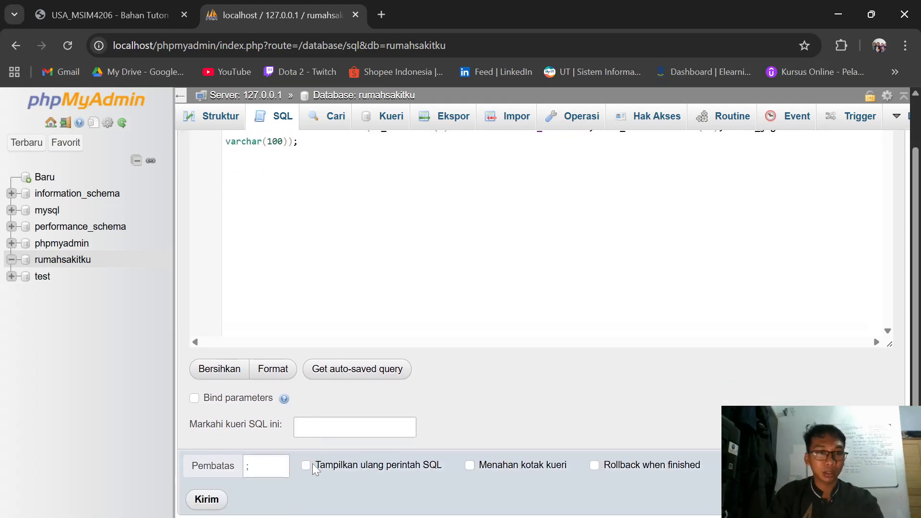
{"action": "left_click", "coordinate": [207, 484]}
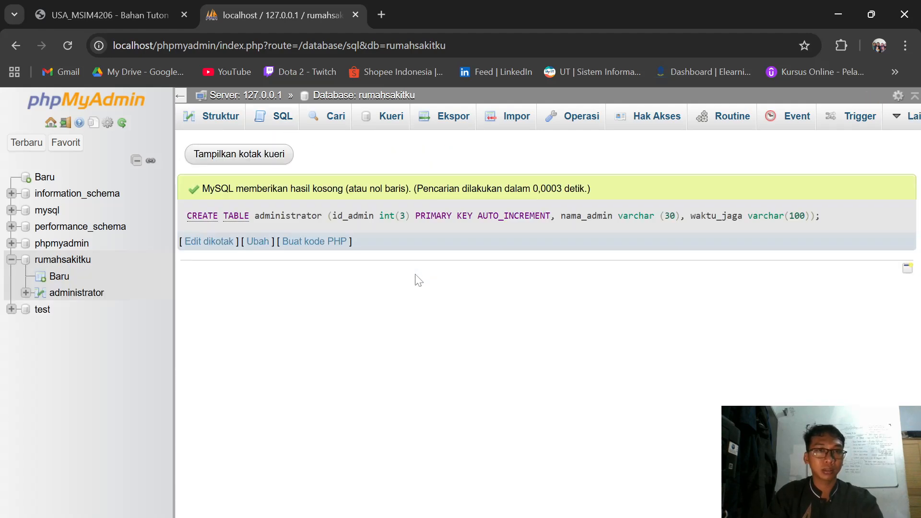
Check the administrator table's column structure and return to the rumahsakitku database's table list.
{"action": "left_click", "coordinate": [98, 296]}
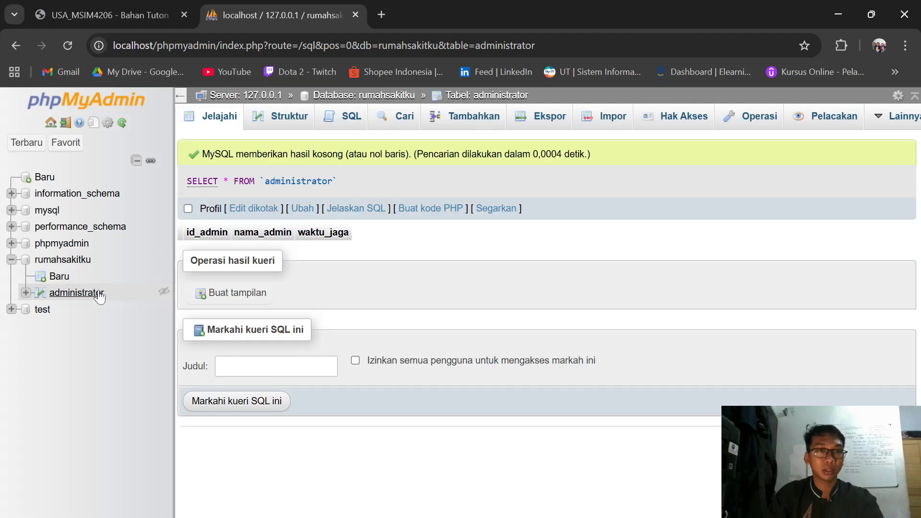
{"action": "left_click", "coordinate": [288, 116]}
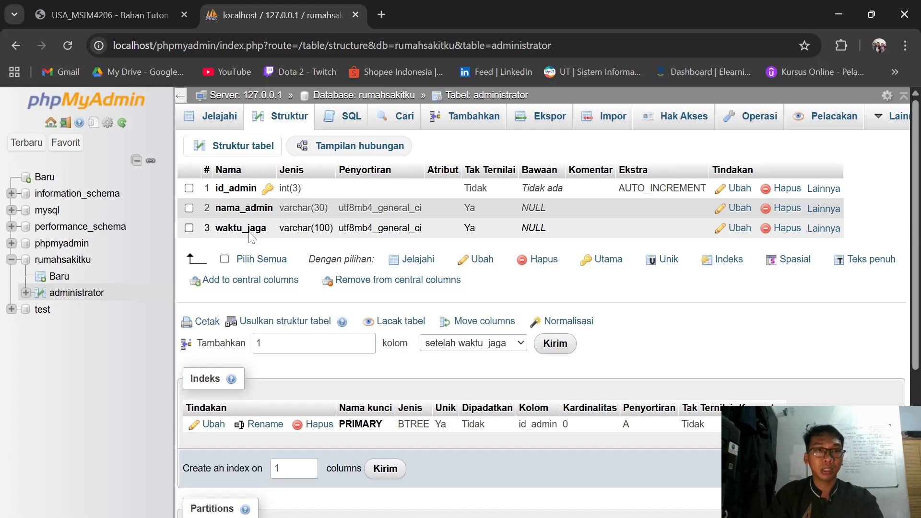
{"action": "left_click", "coordinate": [72, 263]}
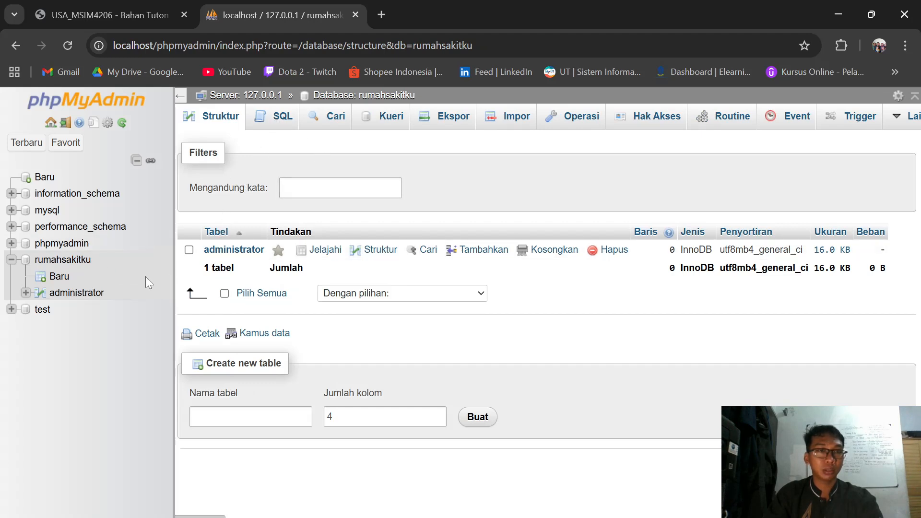
Start a new table in the rumahsakitku database with the table form and name it dokter.
{"action": "left_click", "coordinate": [77, 279]}
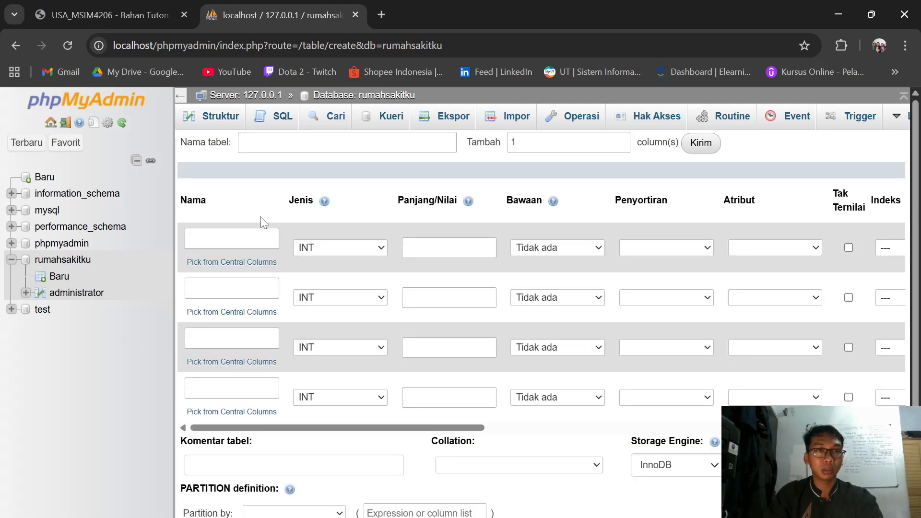
{"action": "left_click", "coordinate": [259, 238]}
{"action": "left_click", "coordinate": [287, 144]}
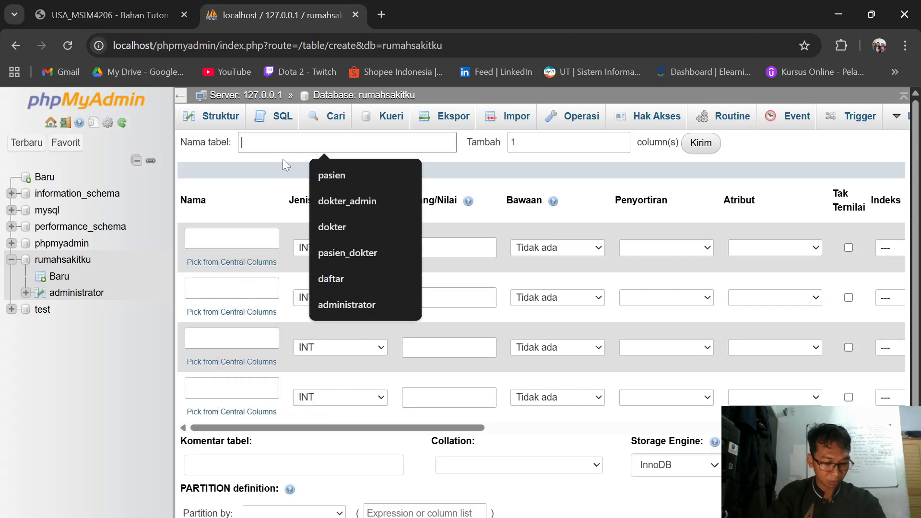
{"action": "left_click", "coordinate": [323, 225]}
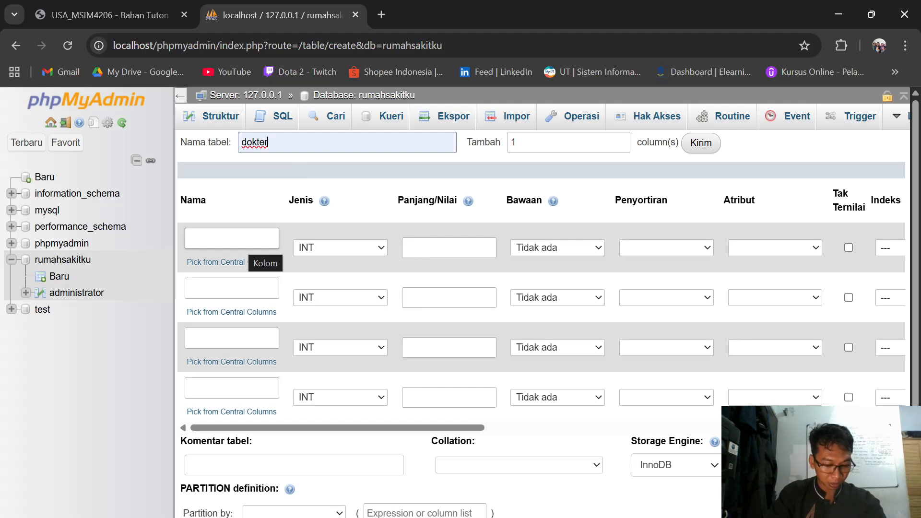
Name the first four columns of the dokter table id_dokter, nama_dokter, alamat_dokter and tanggal_lahir.
{"action": "left_click", "coordinate": [241, 242]}
{"action": "left_click", "coordinate": [243, 271]}
{"action": "left_click", "coordinate": [234, 291]}
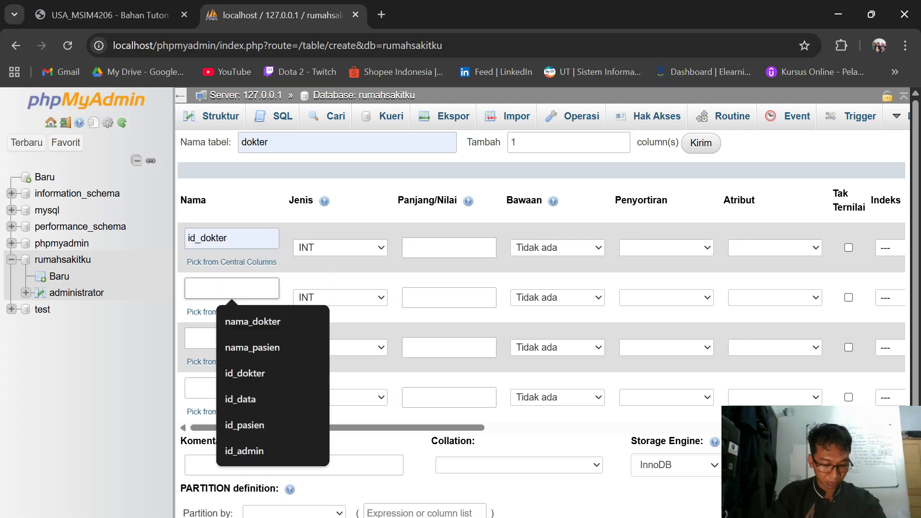
{"action": "left_click", "coordinate": [252, 322]}
{"action": "left_click", "coordinate": [236, 339]}
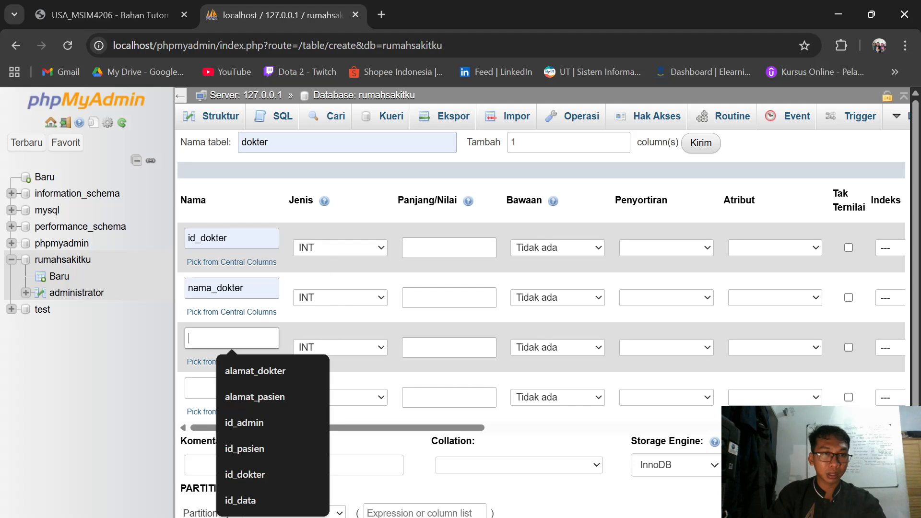
{"action": "left_click", "coordinate": [273, 375]}
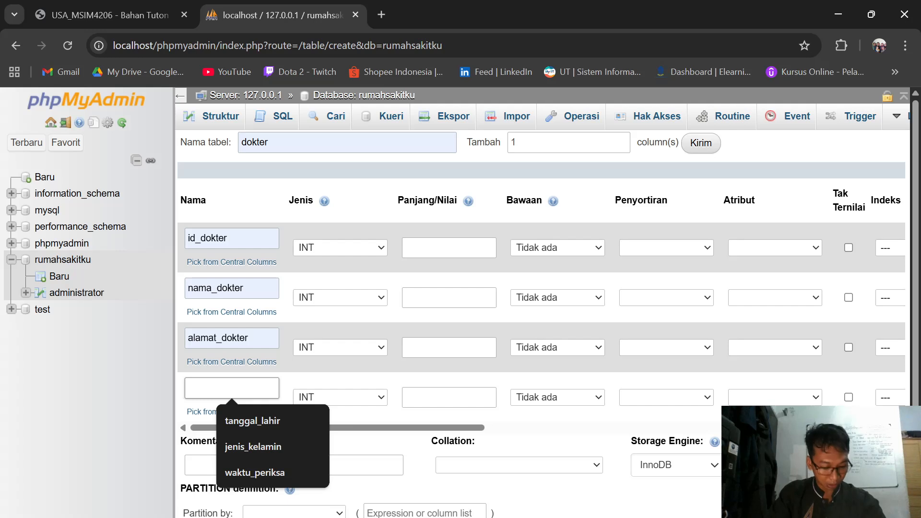
{"action": "left_click", "coordinate": [252, 422]}
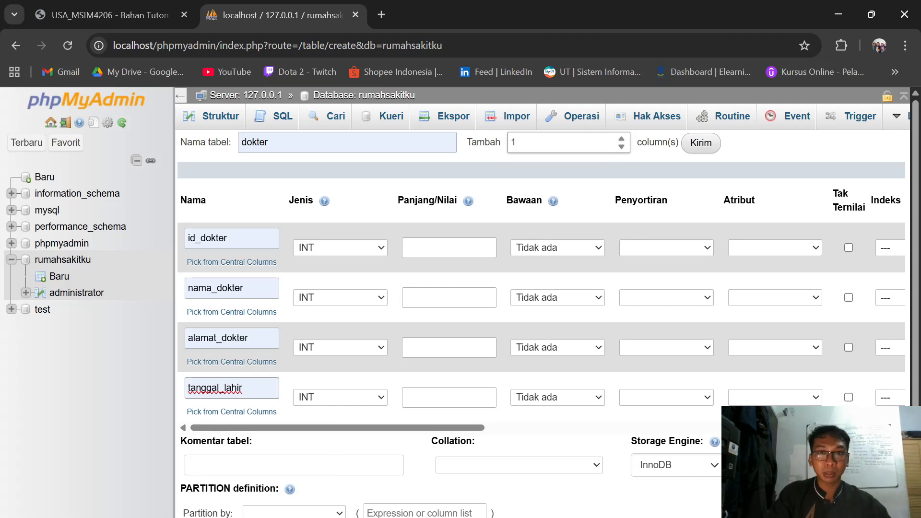
Add 3 more columns to the dokter table definition.
{"action": "left_click", "coordinate": [579, 143]}
{"action": "type", "text": "3"}
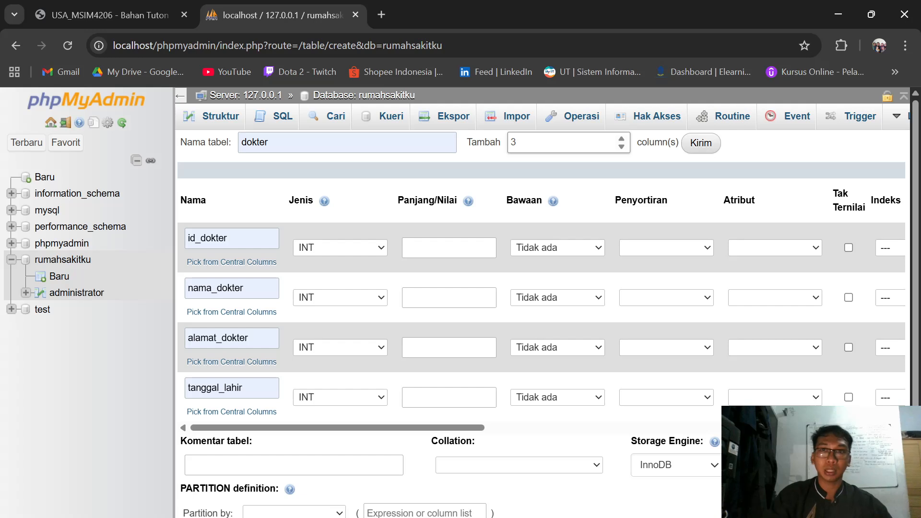
{"action": "left_click", "coordinate": [701, 143]}
{"action": "scroll", "coordinate": [345, 362], "scroll_direction": "down", "scroll_amount": 3}
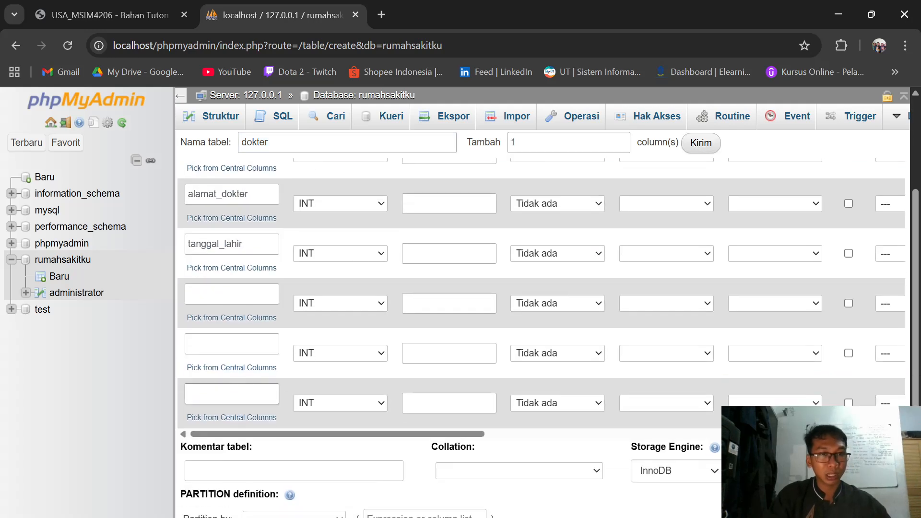
Name the three added columns of the dokter table no_hp, spesialis and waktu_kerja.
{"action": "left_click", "coordinate": [232, 294]}
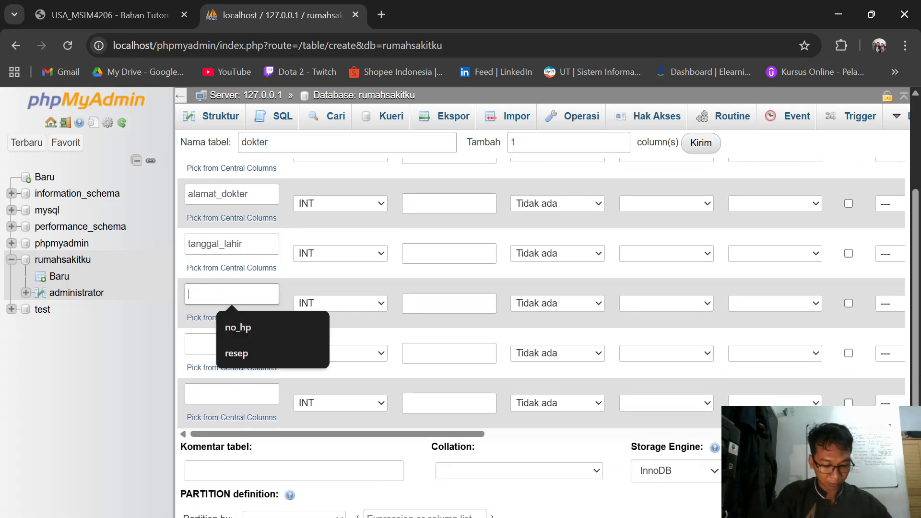
{"action": "left_click", "coordinate": [235, 328]}
{"action": "left_click", "coordinate": [232, 344]}
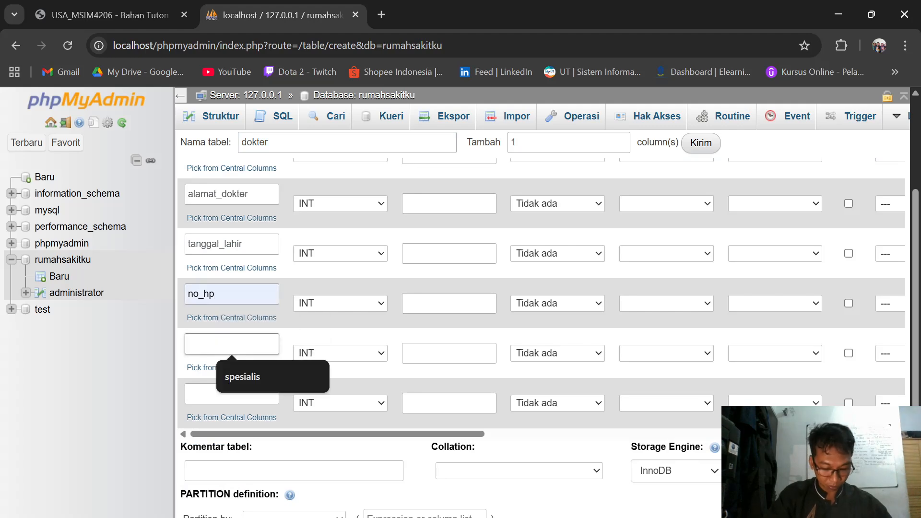
{"action": "left_click", "coordinate": [235, 370]}
{"action": "left_click", "coordinate": [232, 394]}
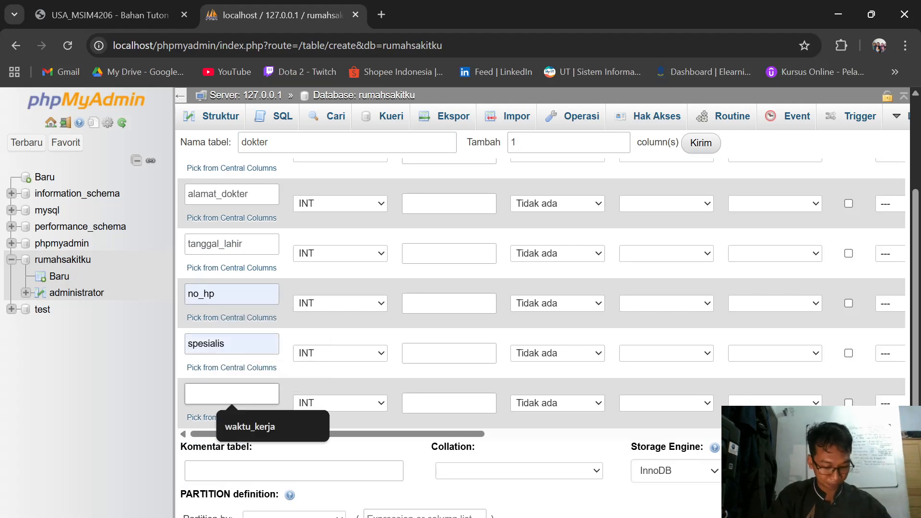
{"action": "left_click", "coordinate": [251, 418]}
Set the length of id_dokter to 3, and define nama_dokter as VARCHAR with length 30.
{"action": "scroll", "coordinate": [355, 307], "scroll_direction": "up", "scroll_amount": 3}
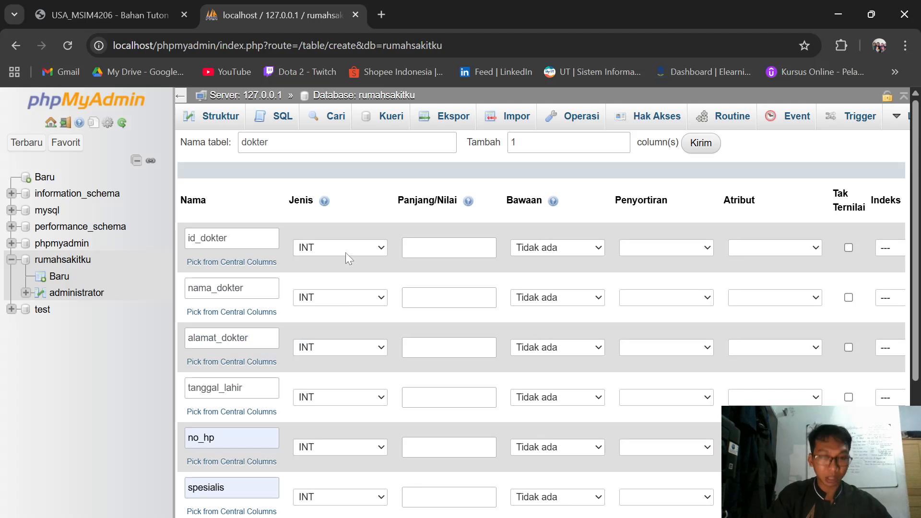
{"action": "left_click", "coordinate": [449, 247]}
{"action": "type", "text": "3"}
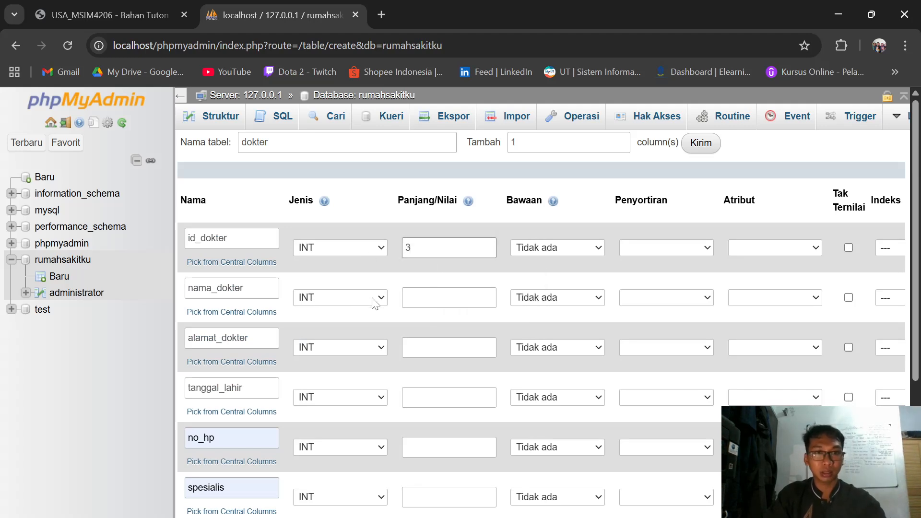
{"action": "left_click", "coordinate": [376, 298]}
{"action": "left_click", "coordinate": [357, 22]}
{"action": "left_click", "coordinate": [449, 298]}
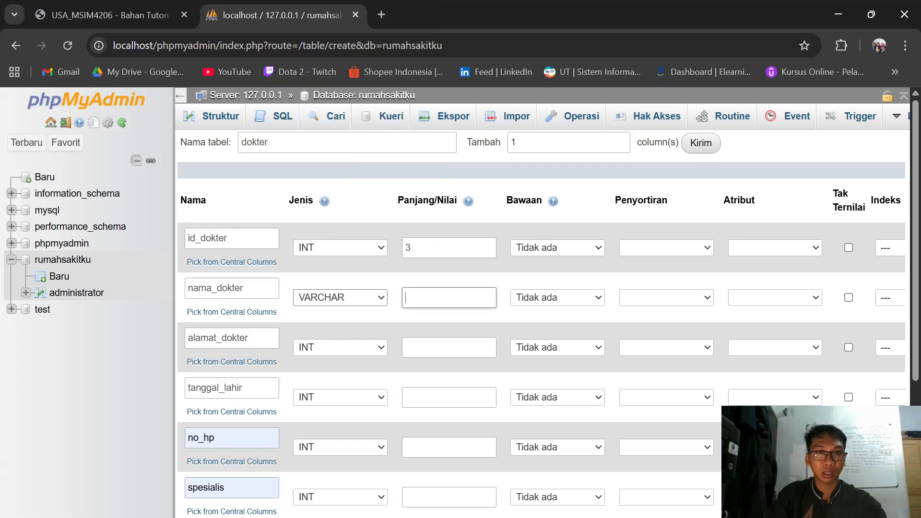
{"action": "type", "text": "30"}
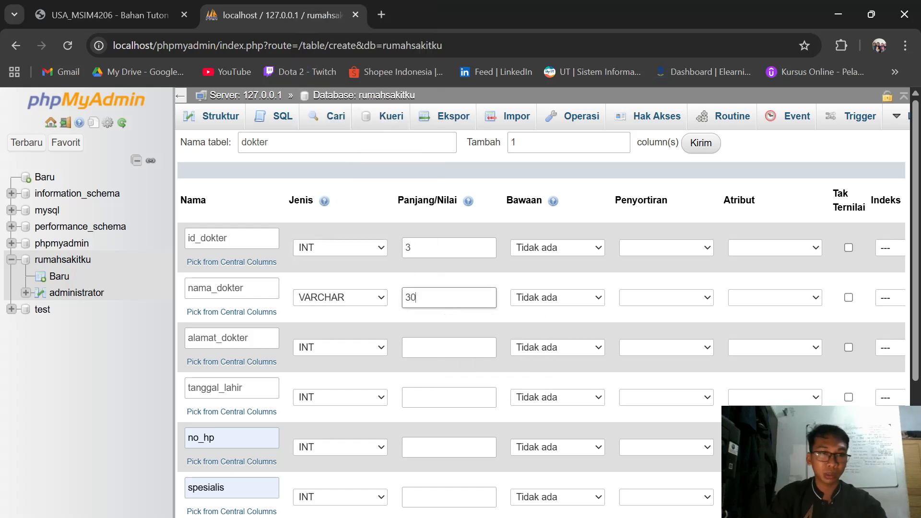
Define alamat_dokter as VARCHAR with length 100 and set tanggal_lahir to the DATE type.
{"action": "left_click", "coordinate": [376, 348]}
{"action": "left_click", "coordinate": [346, 25]}
{"action": "left_click", "coordinate": [449, 347]}
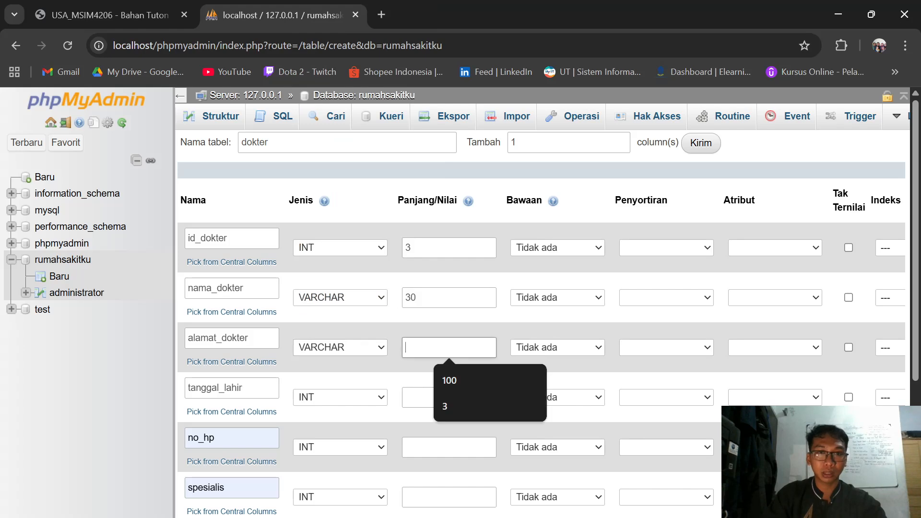
{"action": "type", "text": "100"}
{"action": "left_click", "coordinate": [358, 406]}
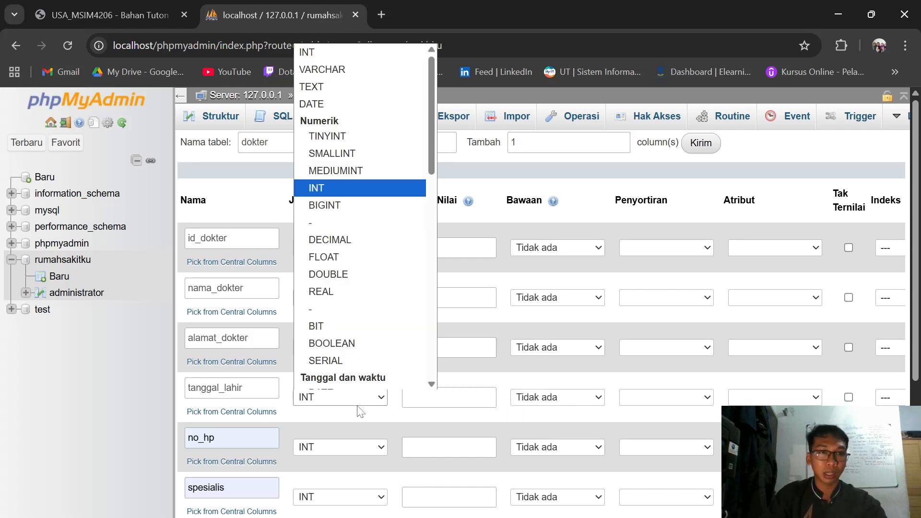
{"action": "scroll", "coordinate": [340, 329], "scroll_direction": "down", "scroll_amount": 1}
{"action": "left_click", "coordinate": [345, 381]}
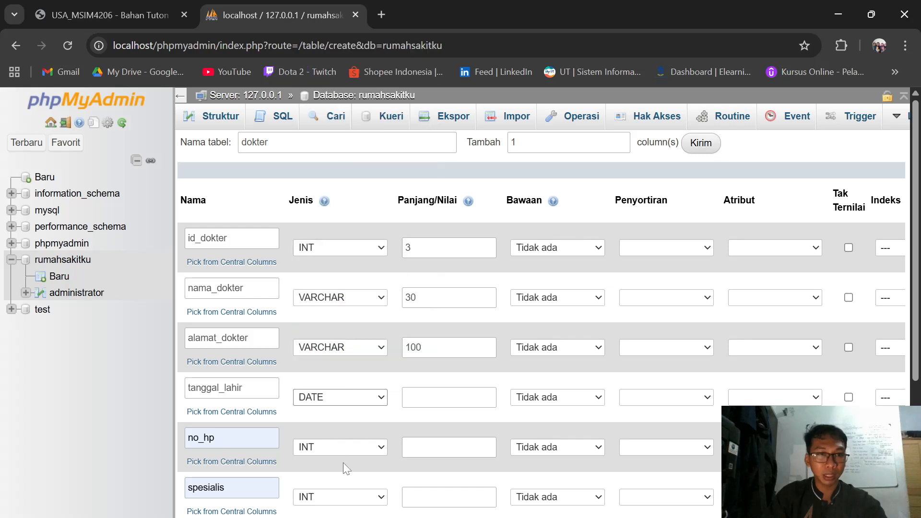
Define the no_hp column as VARCHAR with length 15.
{"action": "left_click", "coordinate": [360, 448]}
{"action": "scroll", "coordinate": [332, 116], "scroll_direction": "down", "scroll_amount": 1}
{"action": "left_click", "coordinate": [331, 106]}
{"action": "left_click", "coordinate": [451, 446]}
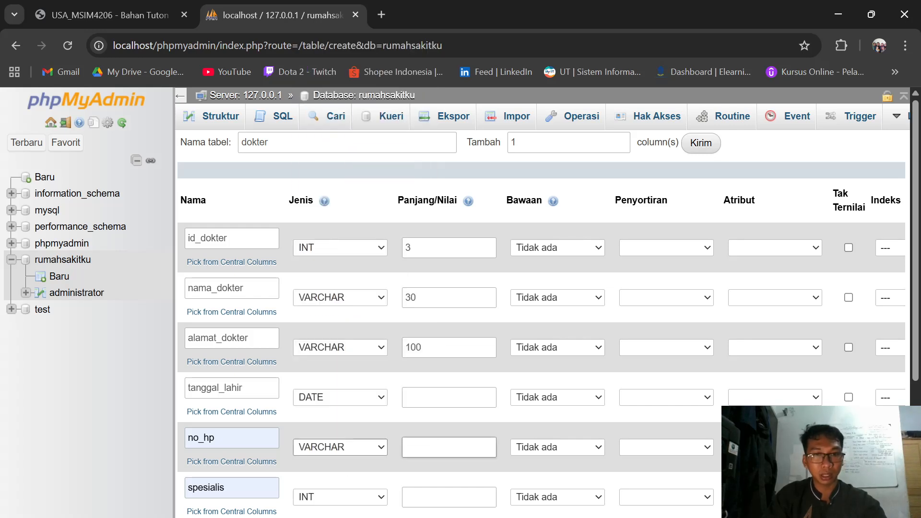
{"action": "type", "text": "15"}
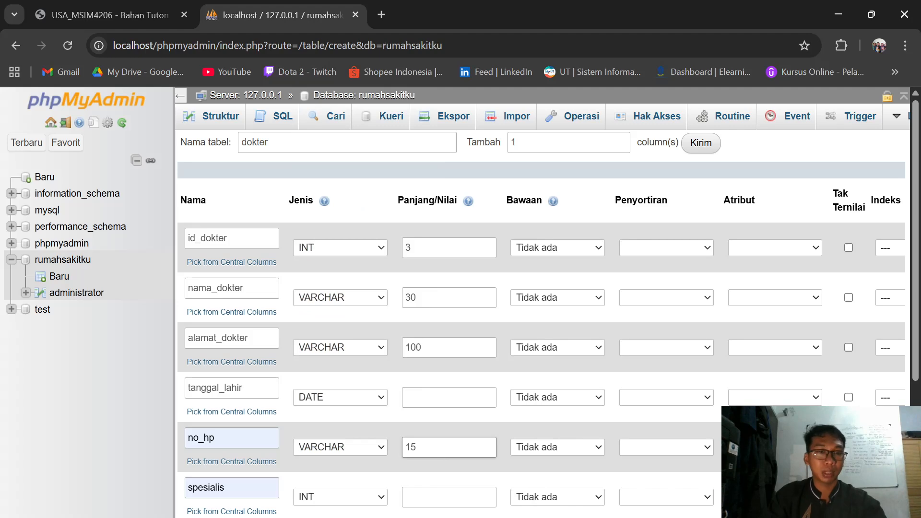
Define spesialis as VARCHAR with length 20 and waktu_kerja as VARCHAR with length 100.
{"action": "scroll", "coordinate": [376, 450], "scroll_direction": "down", "scroll_amount": 1}
{"action": "left_click", "coordinate": [361, 428]}
{"action": "scroll", "coordinate": [331, 257], "scroll_direction": "down", "scroll_amount": 1}
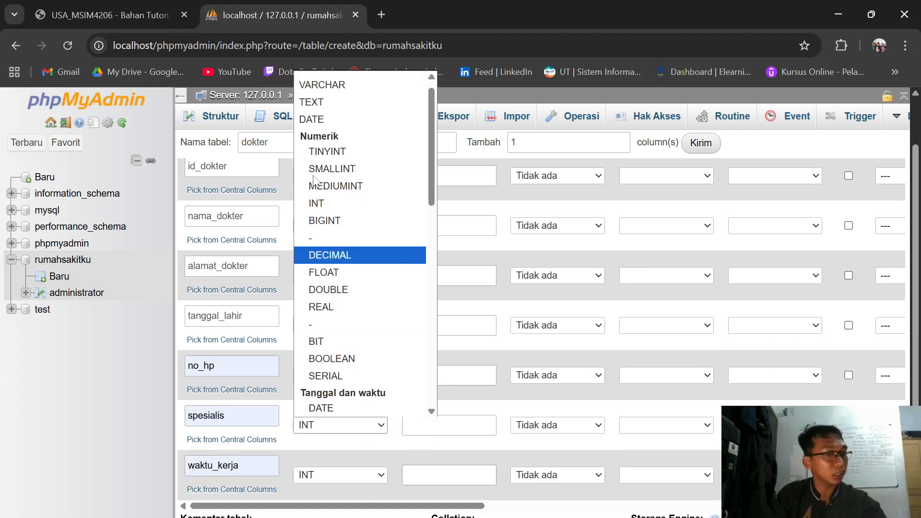
{"action": "left_click", "coordinate": [321, 86]}
{"action": "left_click", "coordinate": [450, 426]}
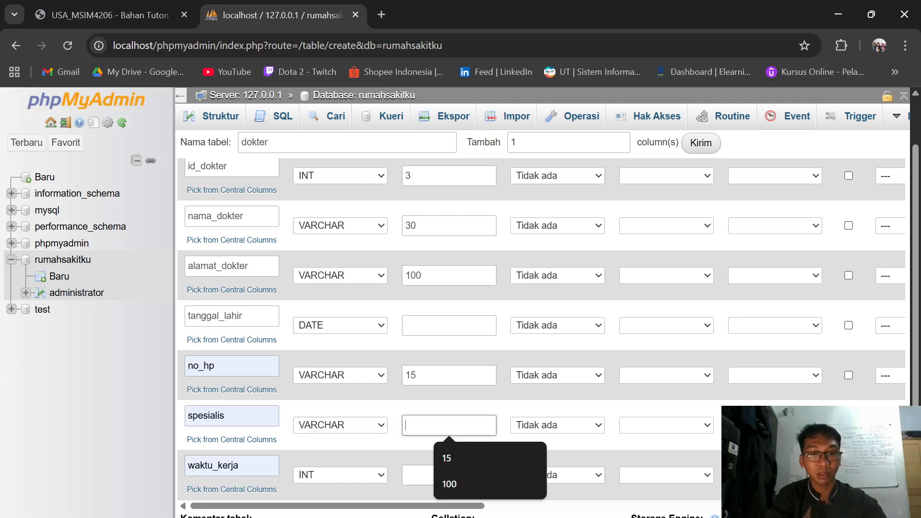
{"action": "type", "text": "20"}
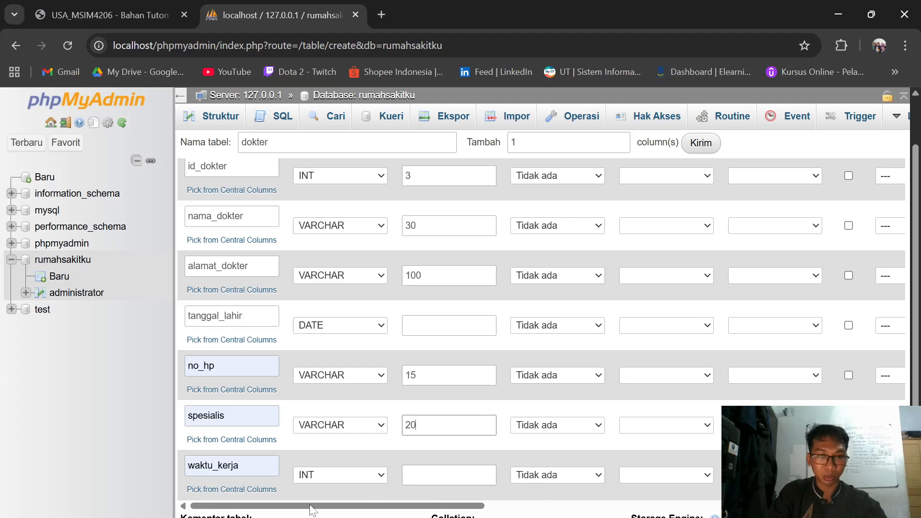
{"action": "left_click", "coordinate": [331, 476]}
{"action": "left_click", "coordinate": [322, 135]}
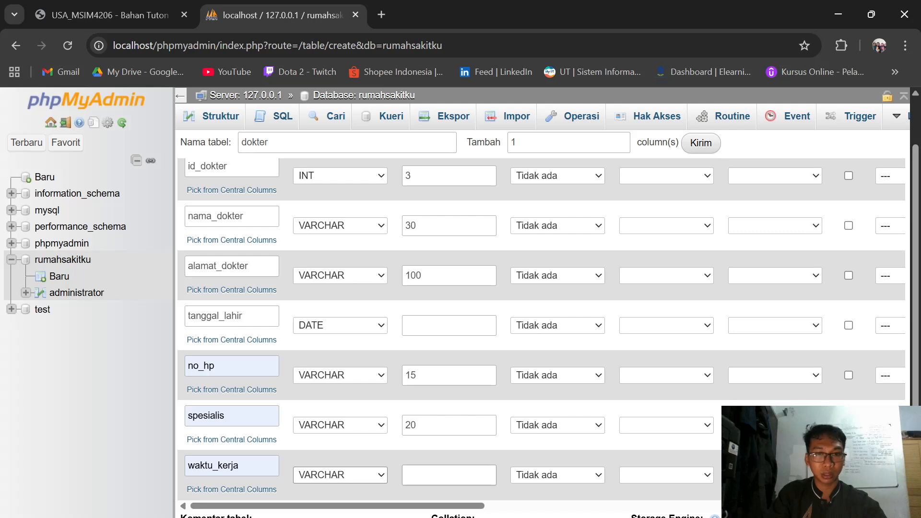
{"action": "left_click", "coordinate": [447, 475]}
{"action": "type", "text": "100"}
Make id_dokter the auto-incrementing PRIMARY key and save the dokter table.
{"action": "scroll", "coordinate": [450, 485], "scroll_direction": "up", "scroll_amount": 2}
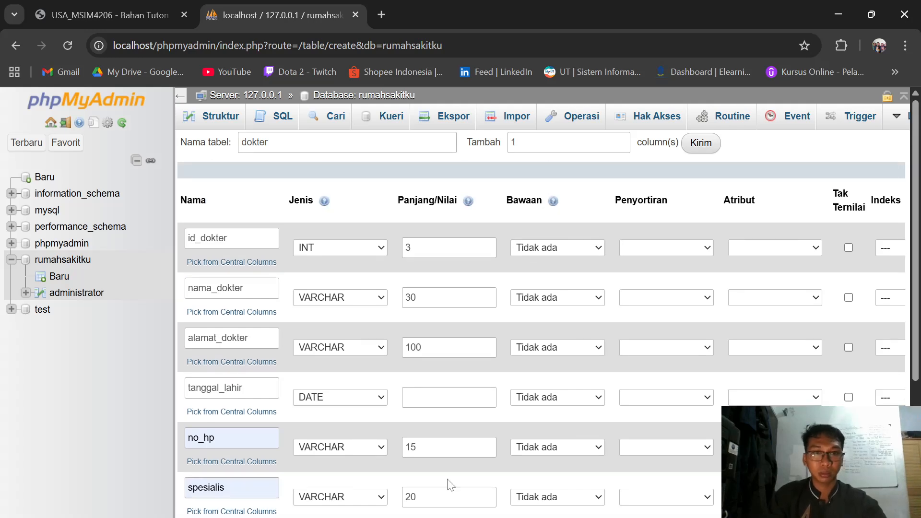
{"action": "scroll", "coordinate": [541, 336], "scroll_direction": "down", "scroll_amount": 2}
{"action": "scroll", "coordinate": [541, 336], "scroll_direction": "up", "scroll_amount": 2}
{"action": "scroll", "coordinate": [510, 479], "scroll_direction": "down", "scroll_amount": 2}
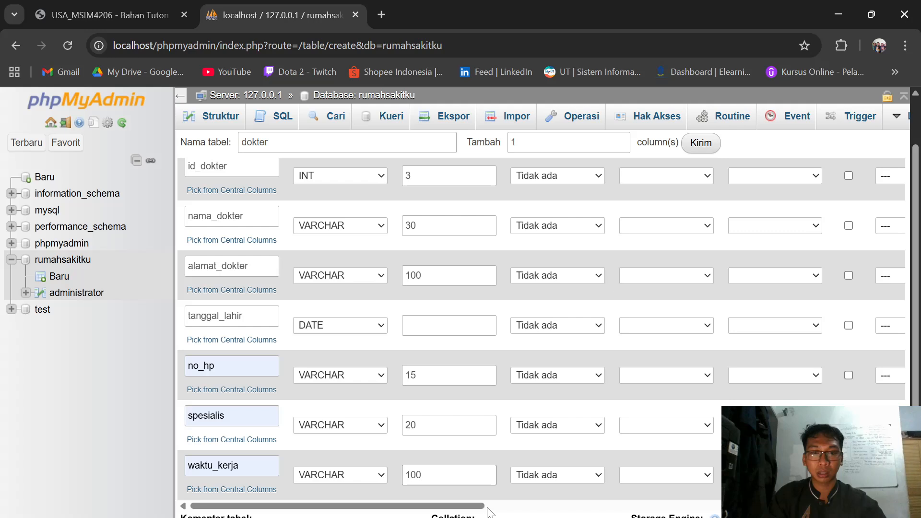
{"action": "left_click_drag", "start_coordinate": [482, 508], "coordinate": [615, 507]}
{"action": "scroll", "coordinate": [667, 398], "scroll_direction": "up", "scroll_amount": 2}
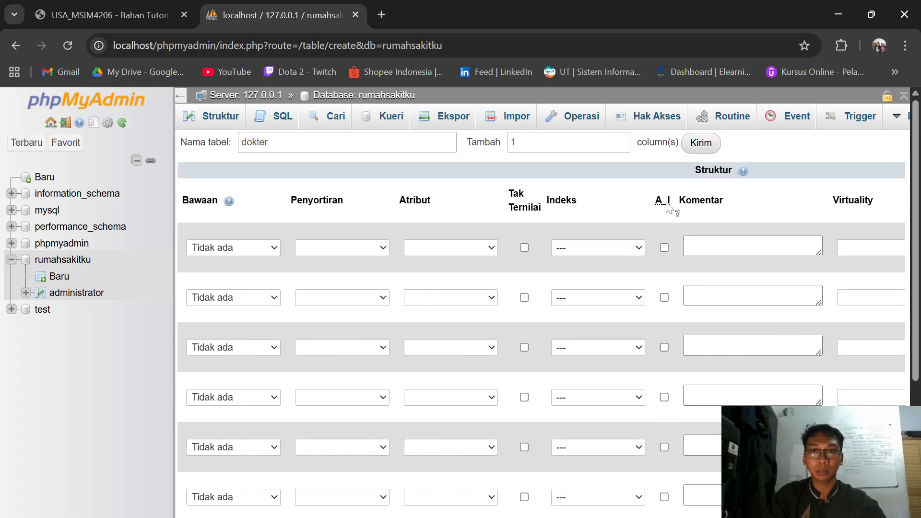
{"action": "left_click", "coordinate": [664, 248]}
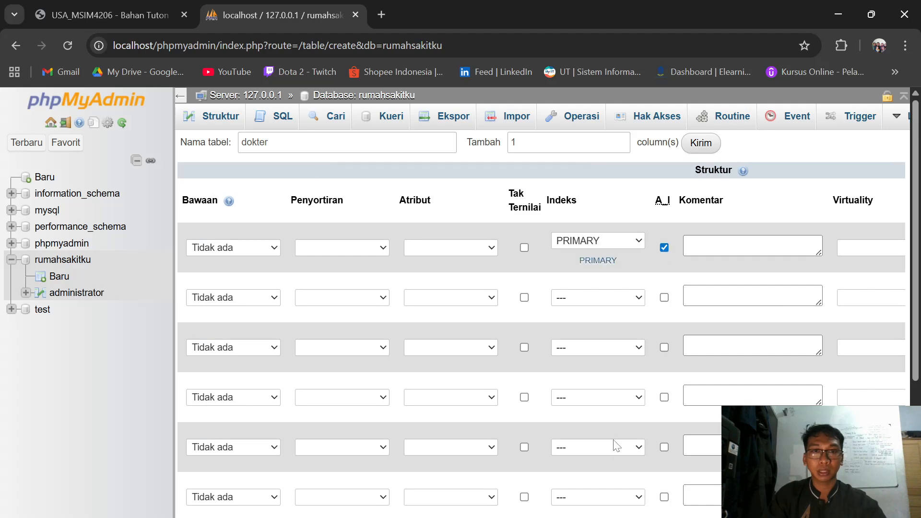
{"action": "scroll", "coordinate": [642, 494], "scroll_direction": "down", "scroll_amount": 5}
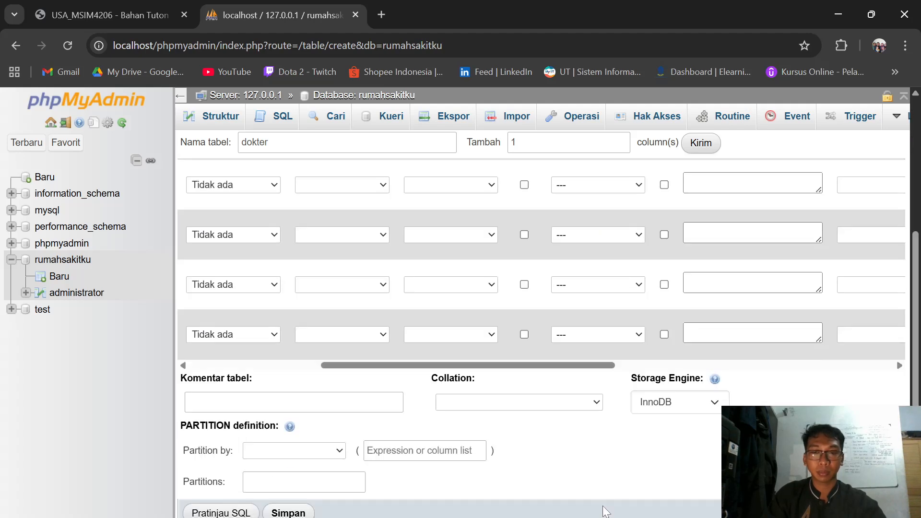
{"action": "left_click", "coordinate": [288, 483]}
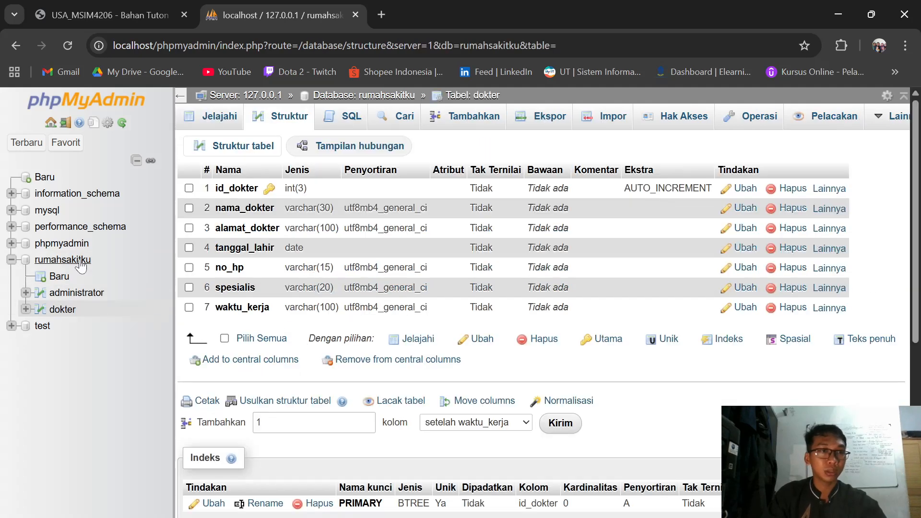
Start another new table in the rumahsakitku database and name it dokter_admin.
{"action": "left_click", "coordinate": [64, 279]}
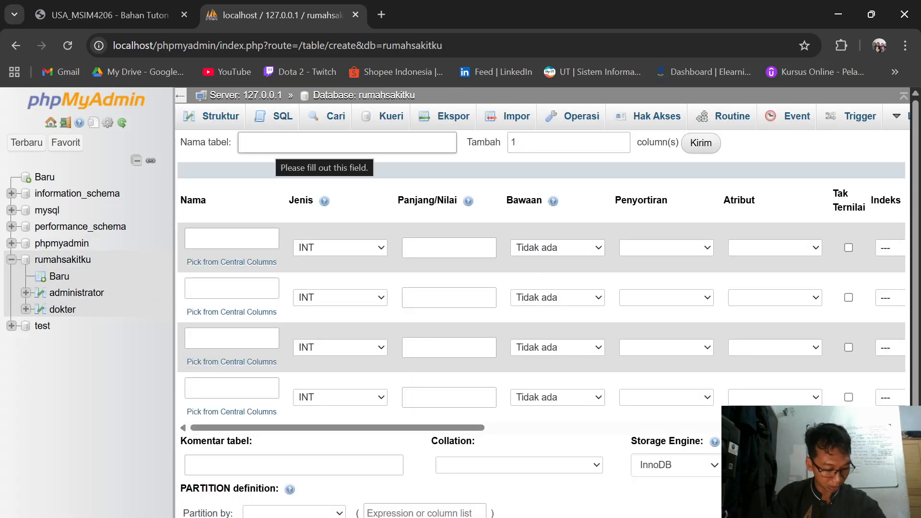
{"action": "left_click", "coordinate": [271, 146]}
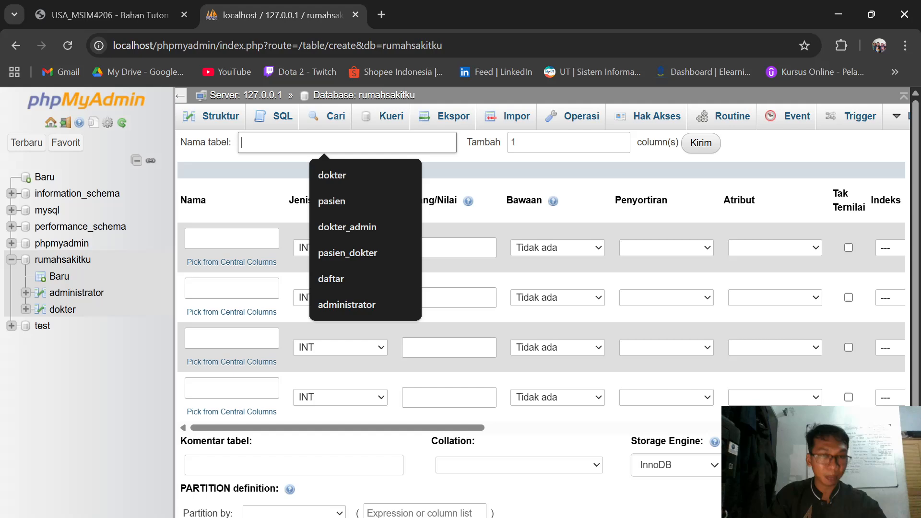
{"action": "left_click", "coordinate": [336, 226]}
Check the dokter_admin entity in the ERD PDF and name the new table's first three columns id_data, id_dokter and id_admin.
{"action": "left_click", "coordinate": [103, 15]}
{"action": "scroll", "coordinate": [497, 314], "scroll_direction": "up", "scroll_amount": 3}
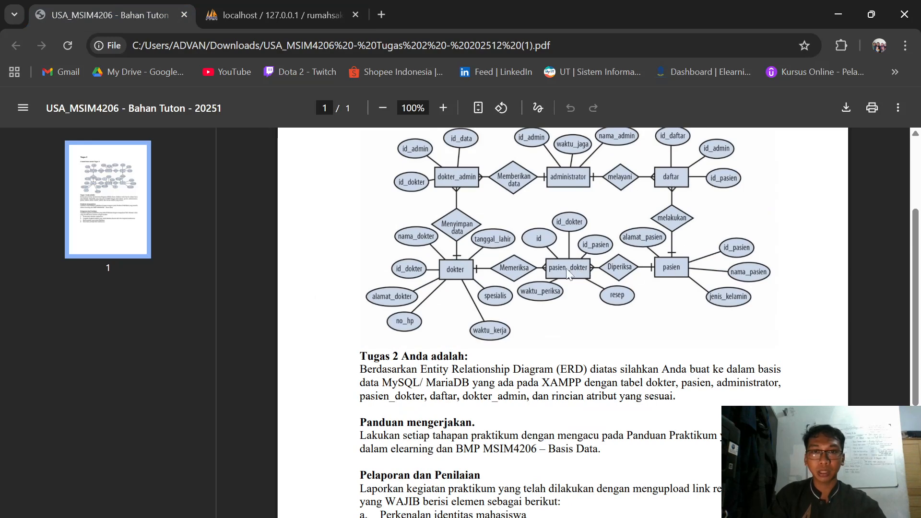
{"action": "left_click", "coordinate": [276, 15]}
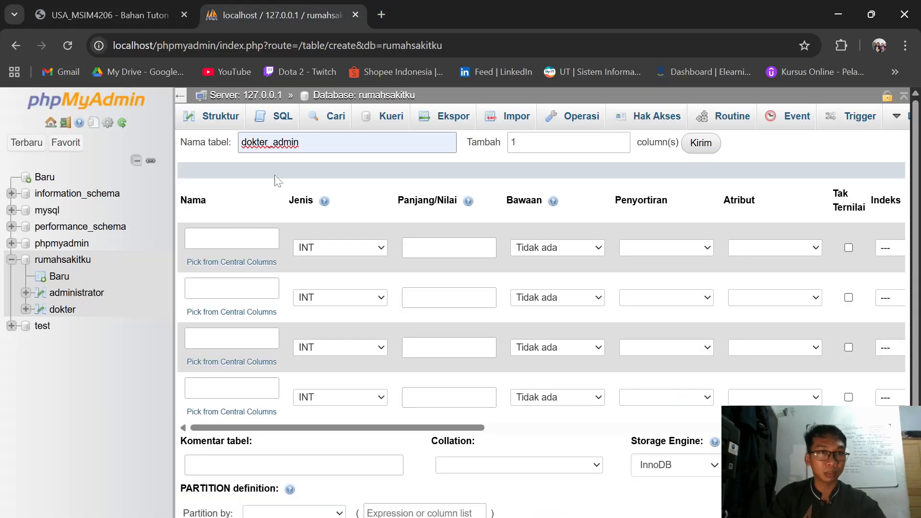
{"action": "left_click", "coordinate": [252, 240]}
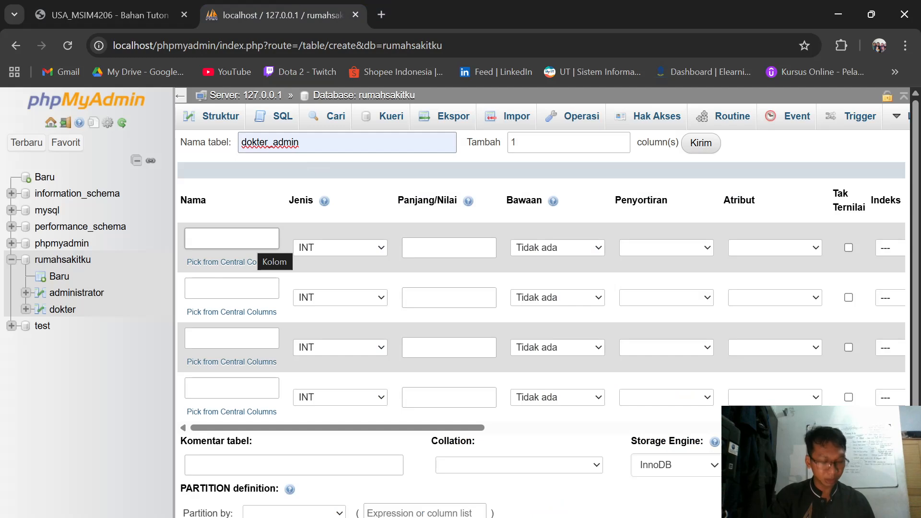
{"action": "left_click", "coordinate": [252, 240]}
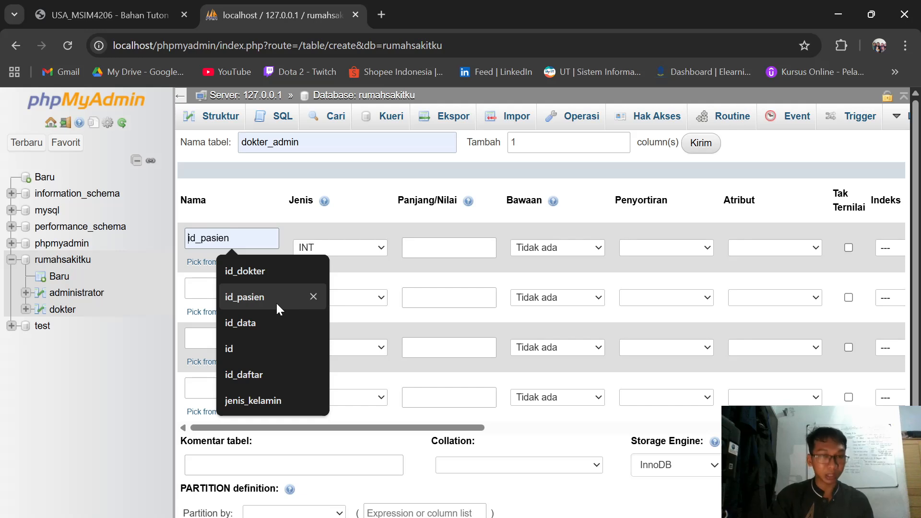
{"action": "left_click", "coordinate": [260, 321]}
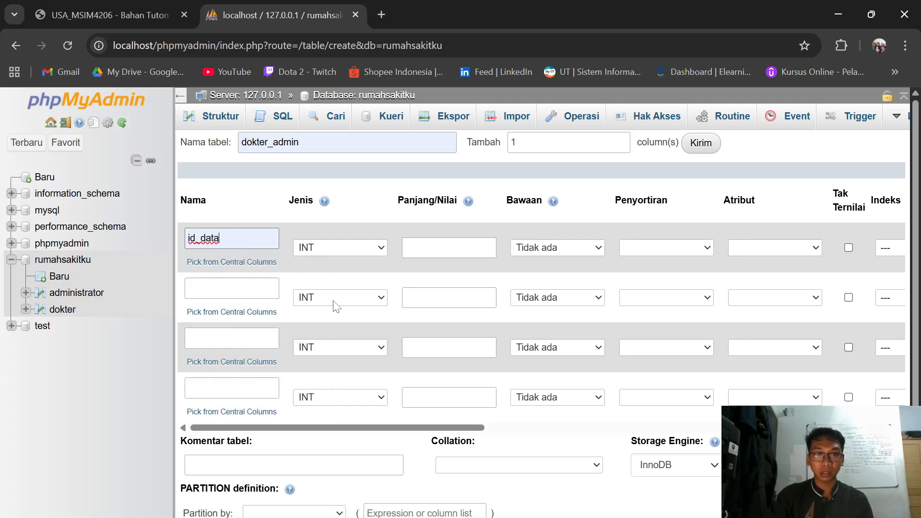
{"action": "left_click", "coordinate": [231, 288]}
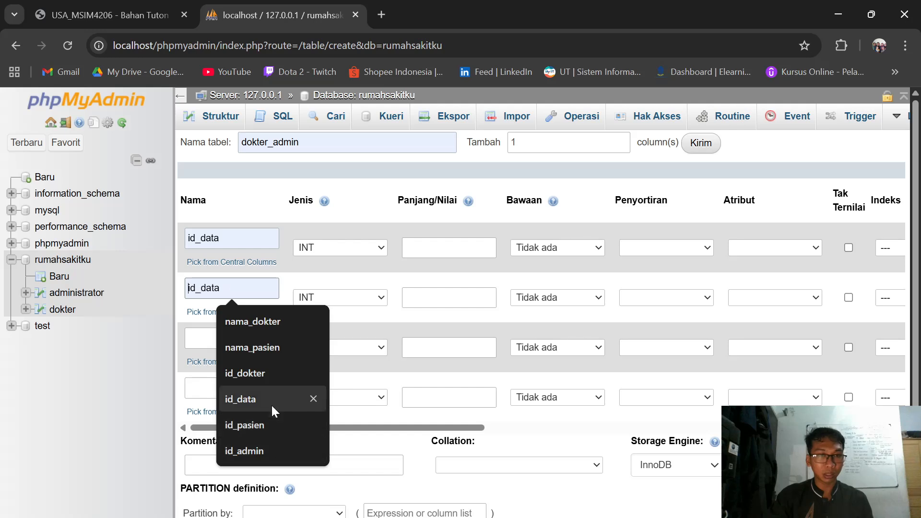
{"action": "left_click", "coordinate": [248, 373]}
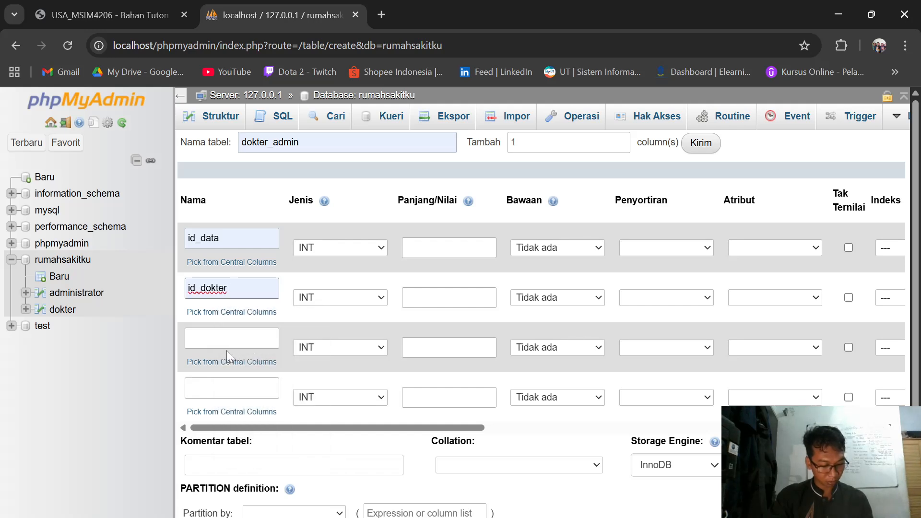
{"action": "left_click", "coordinate": [228, 344]}
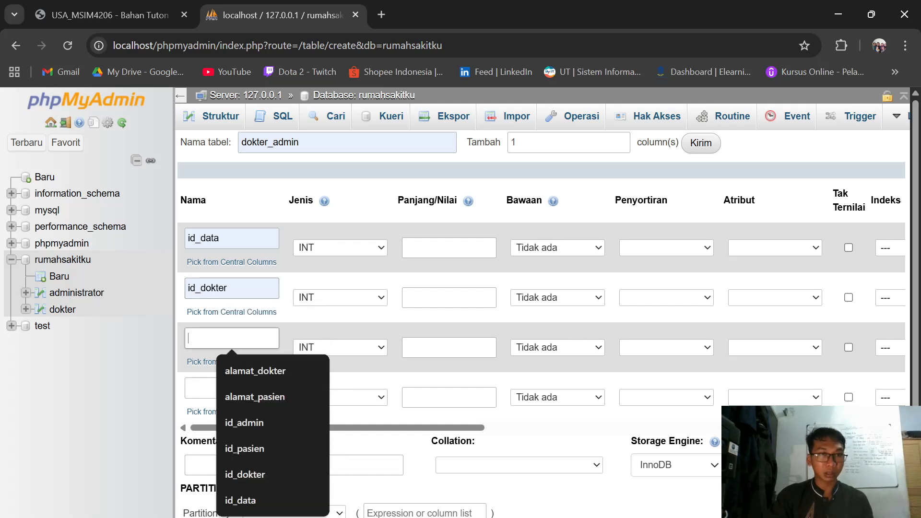
{"action": "left_click", "coordinate": [269, 424]}
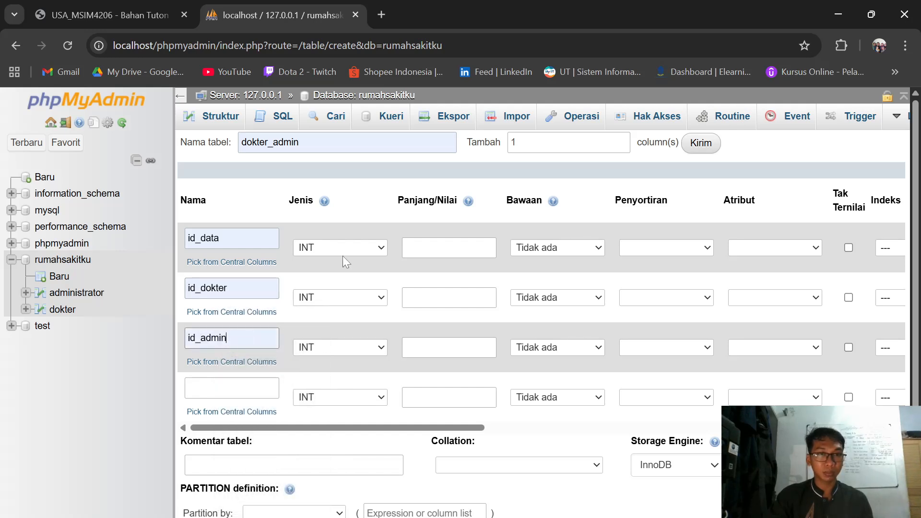
Set the INT column lengths in dokter_admin to 3 for id_data, 10 for id_dokter and 5 for id_admin.
{"action": "left_click", "coordinate": [444, 254]}
{"action": "type", "text": "3"}
{"action": "key", "text": "Tab"}
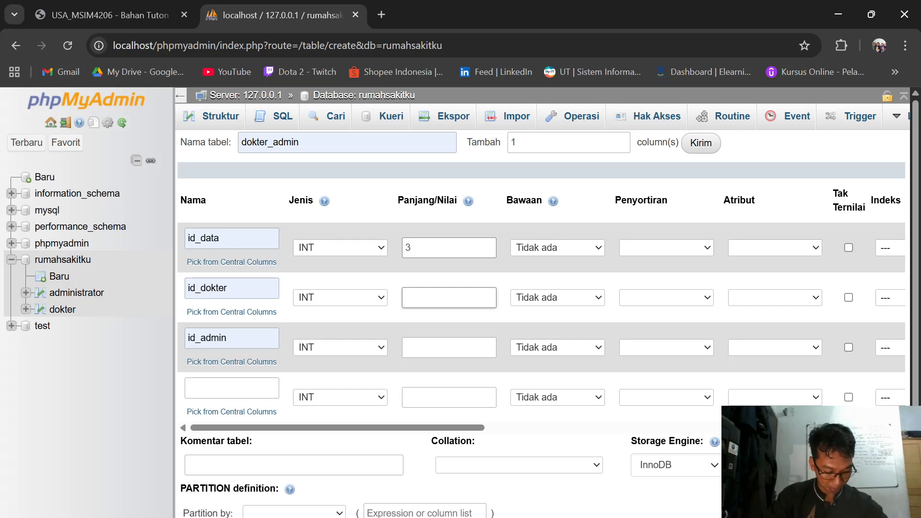
{"action": "left_click", "coordinate": [446, 301]}
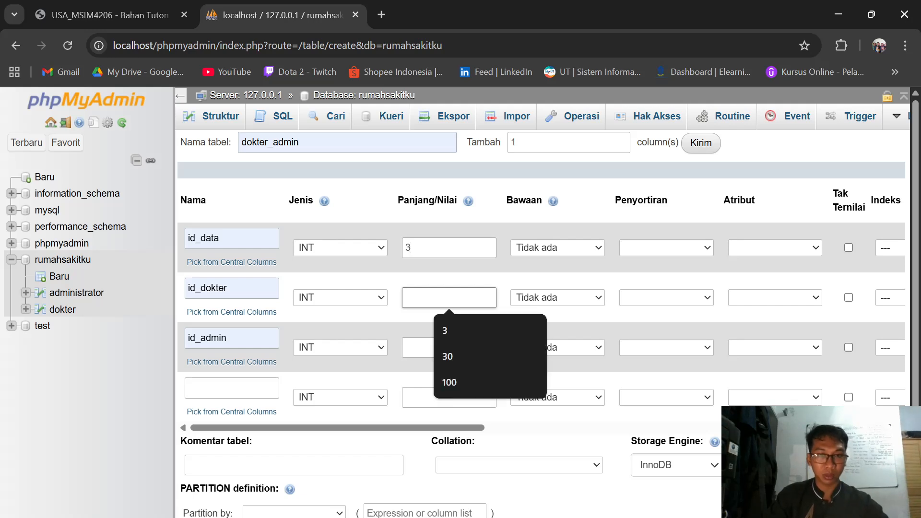
{"action": "type", "text": "10"}
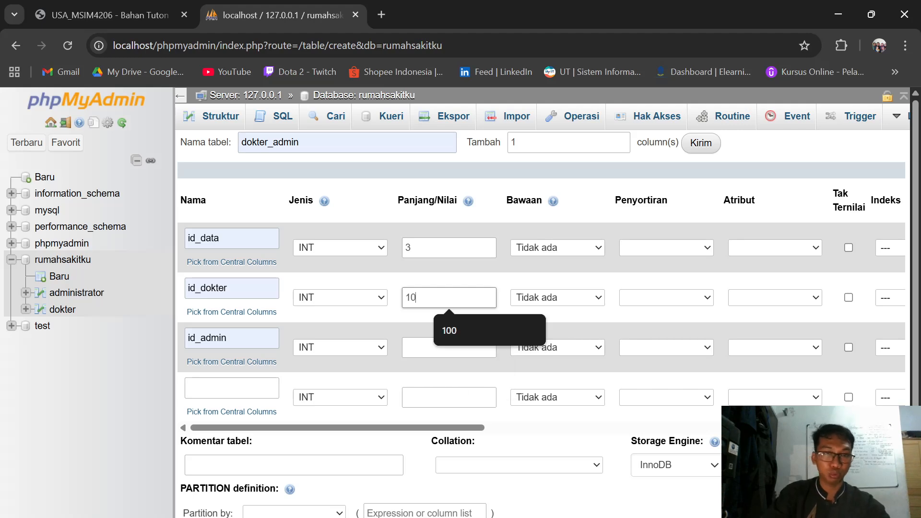
{"action": "left_click", "coordinate": [449, 348]}
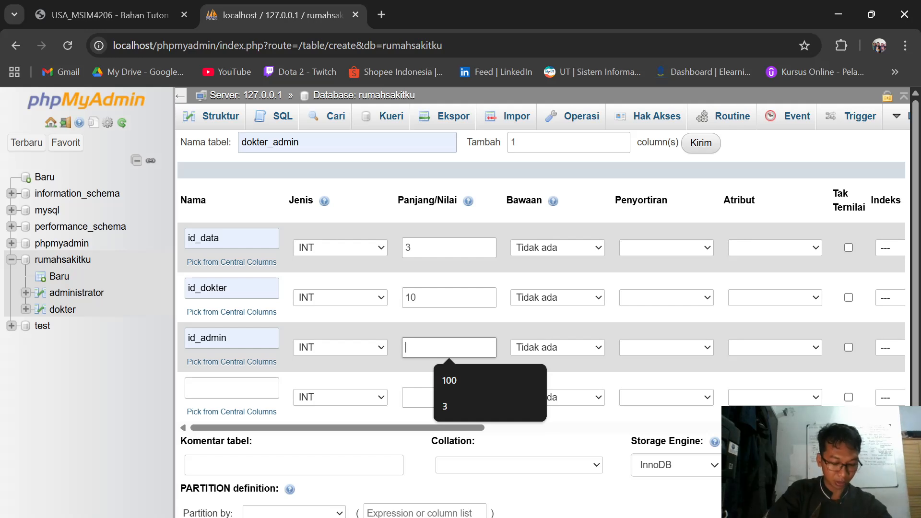
{"action": "type", "text": "5"}
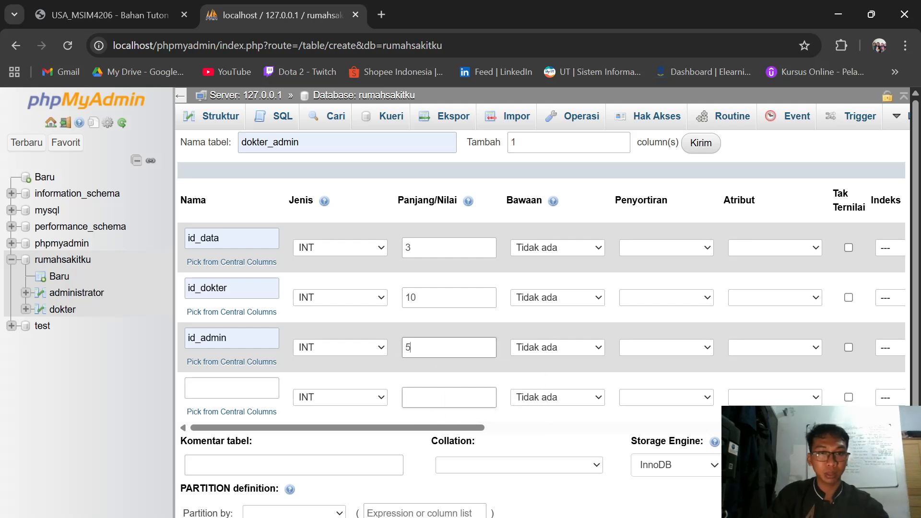
Make id_data the auto-incrementing PRIMARY key and save the dokter_admin table.
{"action": "left_click_drag", "start_coordinate": [431, 427], "coordinate": [583, 427]}
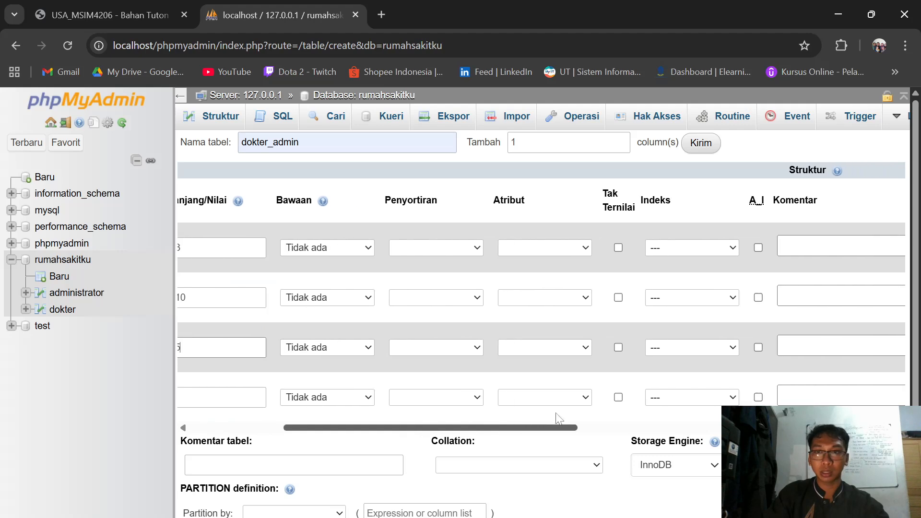
{"action": "left_click", "coordinate": [759, 247]}
{"action": "scroll", "coordinate": [587, 425], "scroll_direction": "down", "scroll_amount": 2}
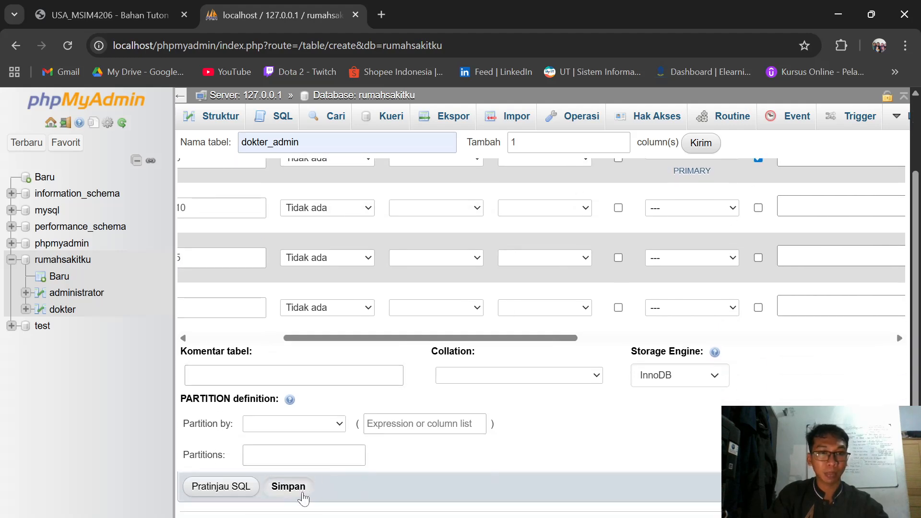
{"action": "left_click", "coordinate": [289, 486]}
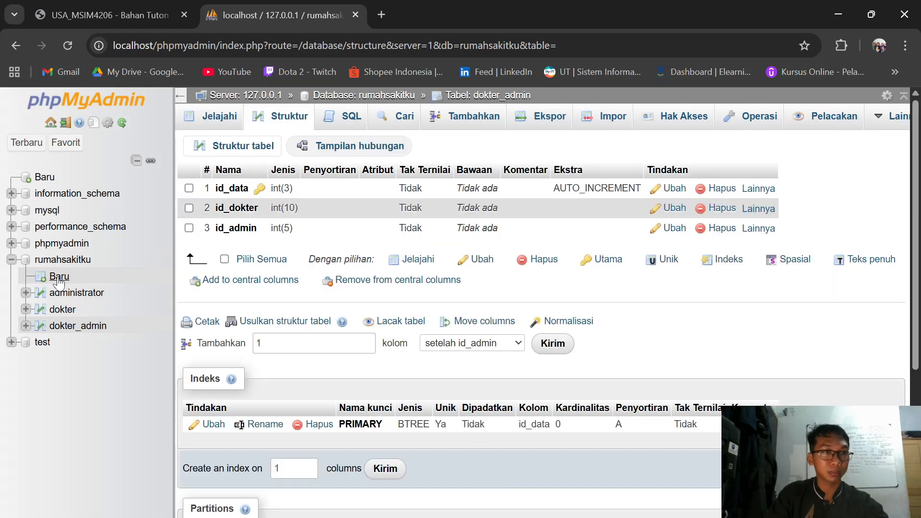
Start a new table in the rumahsakitku database and name it pasien_dokter.
{"action": "left_click", "coordinate": [59, 275]}
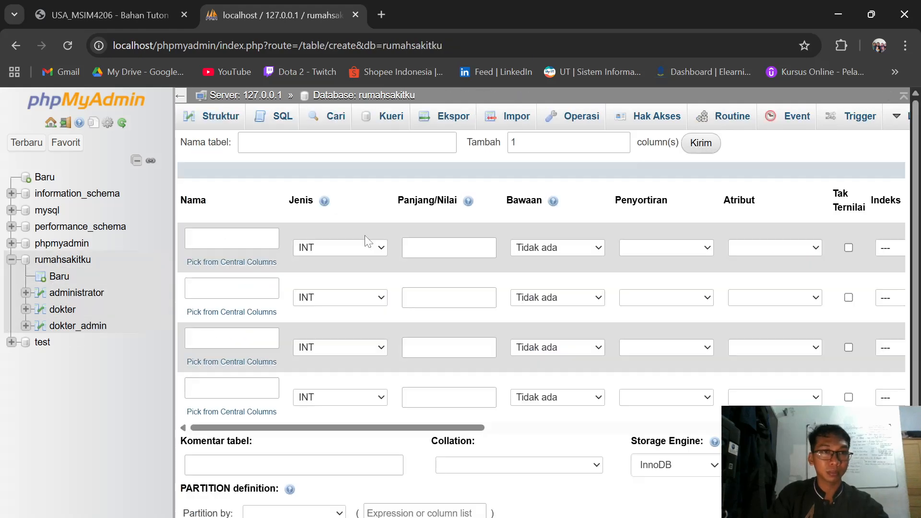
{"action": "left_click", "coordinate": [324, 144]}
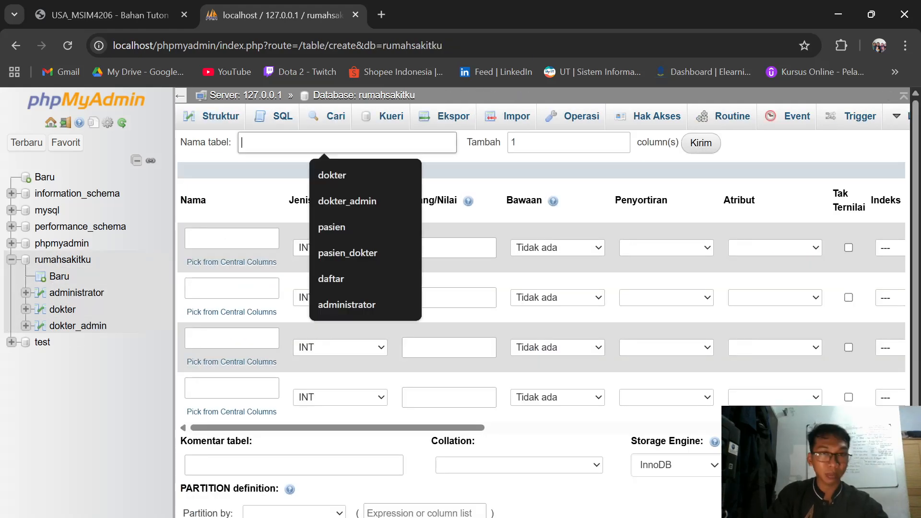
{"action": "left_click", "coordinate": [338, 251]}
Name the four columns of pasien_dokter id, id_dokter, id_pasien and waktu_periksa.
{"action": "left_click", "coordinate": [232, 239]}
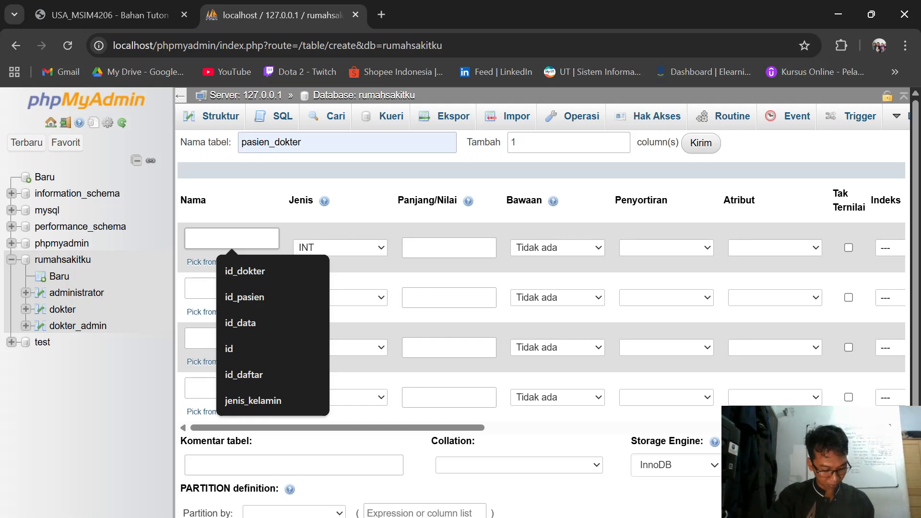
{"action": "left_click", "coordinate": [242, 349]}
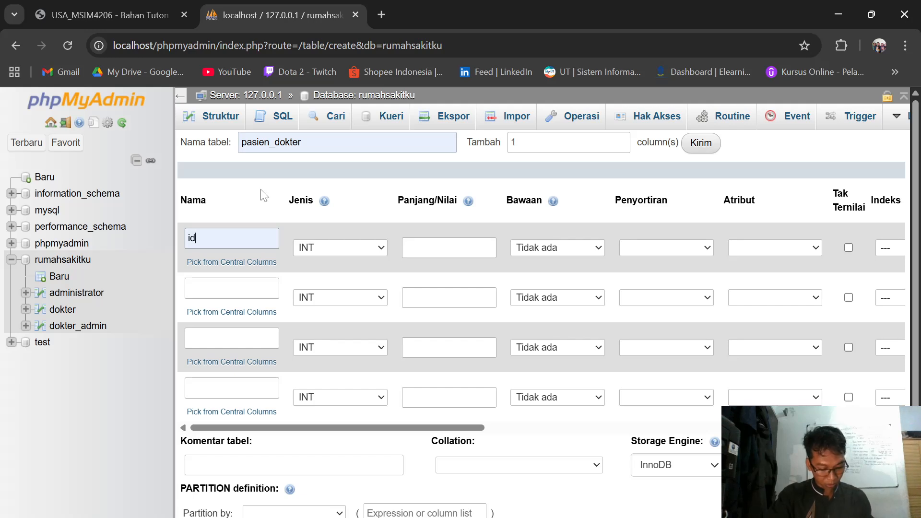
{"action": "left_click", "coordinate": [231, 288]}
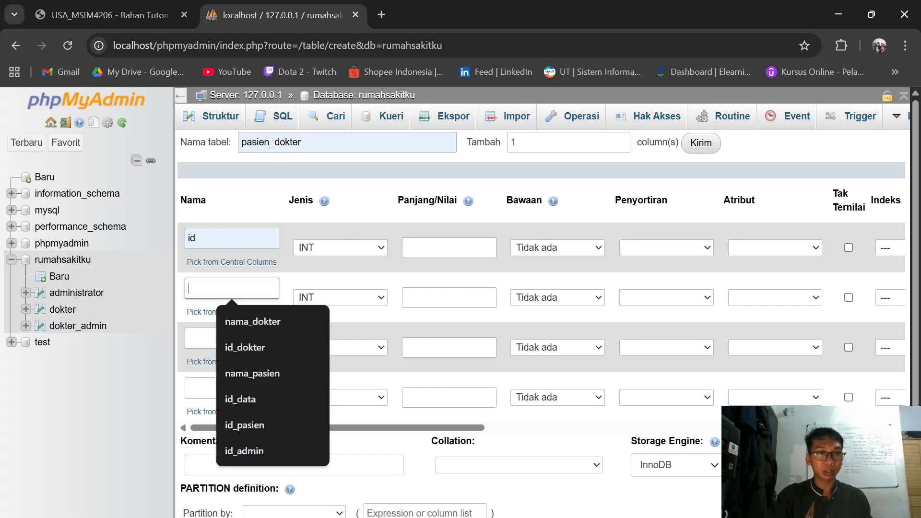
{"action": "left_click", "coordinate": [241, 348]}
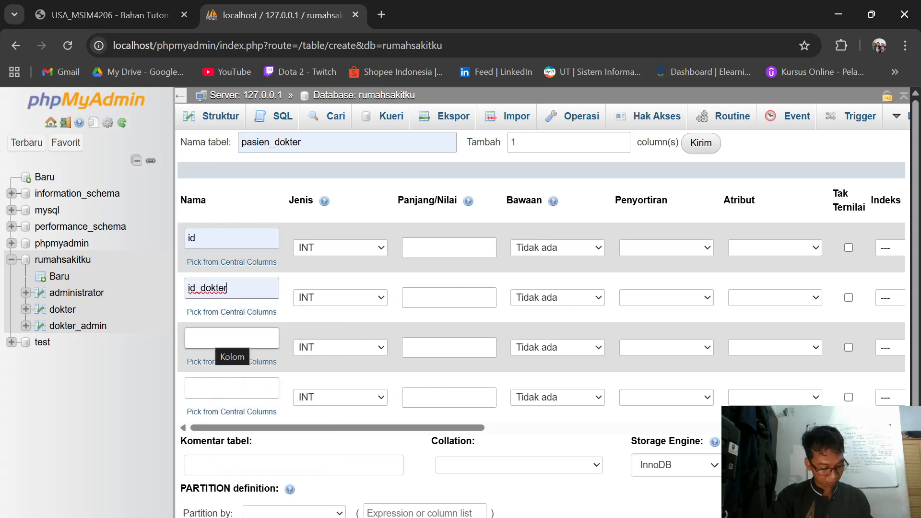
{"action": "left_click", "coordinate": [241, 345]}
{"action": "left_click", "coordinate": [246, 447]}
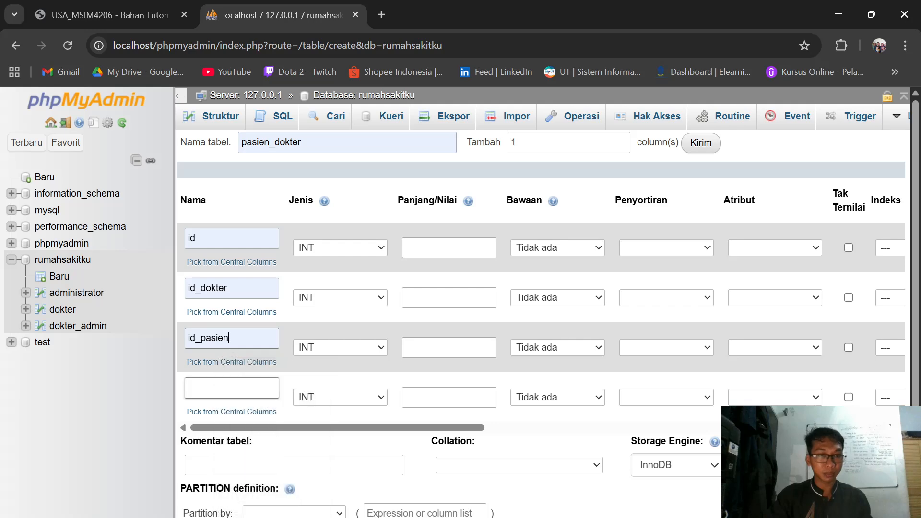
{"action": "left_click", "coordinate": [240, 390]}
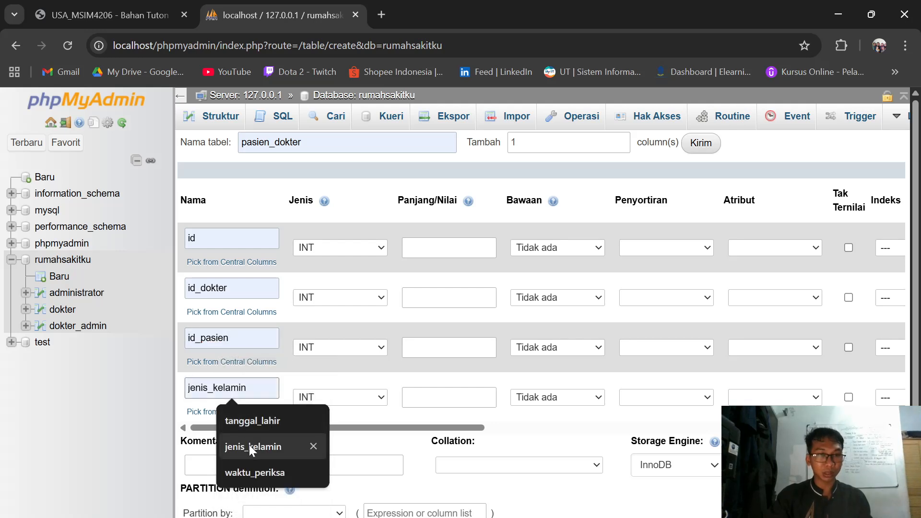
{"action": "left_click", "coordinate": [275, 475]}
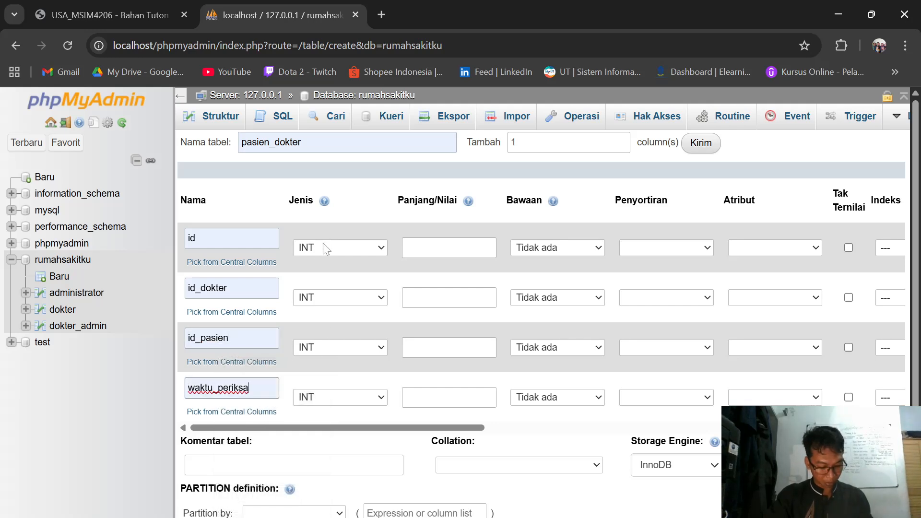
Set the length of the INT columns id, id_dokter and id_pasien to 3 each.
{"action": "left_click", "coordinate": [432, 248]}
{"action": "type", "text": "3"}
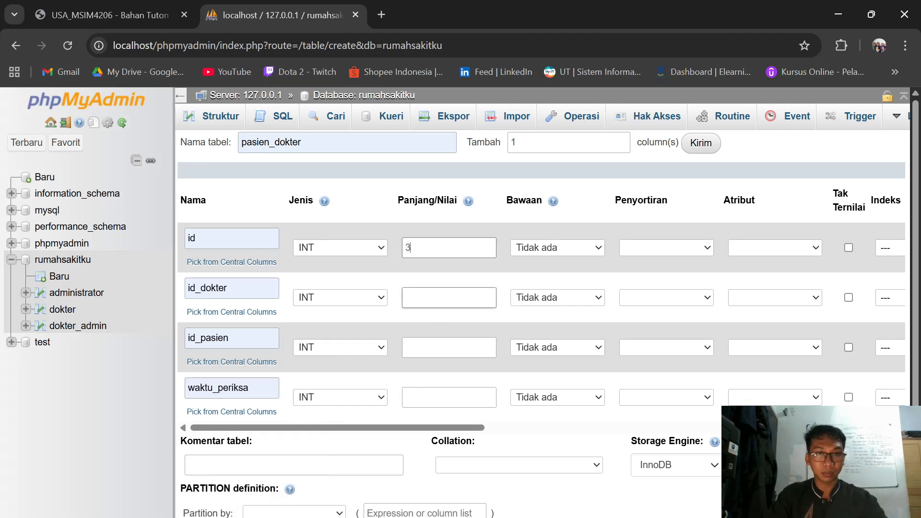
{"action": "left_click", "coordinate": [449, 298]}
{"action": "type", "text": "3"}
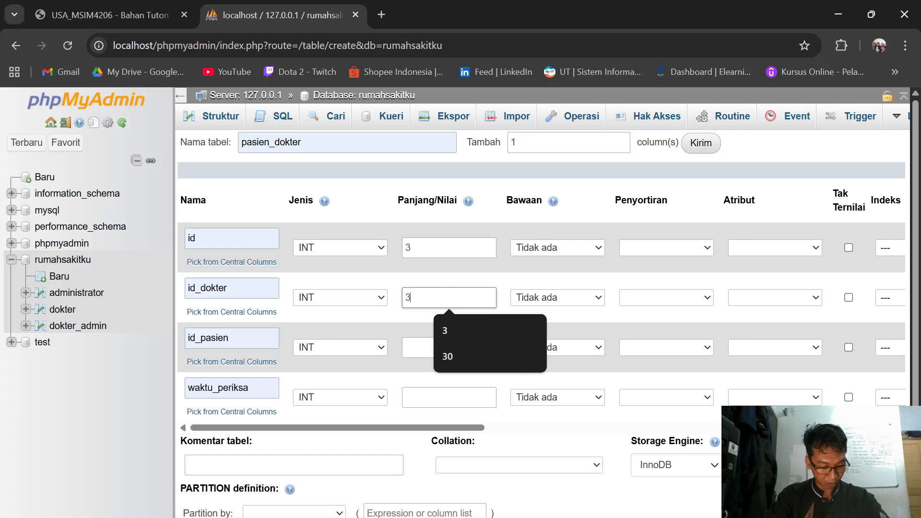
{"action": "left_click", "coordinate": [409, 346]}
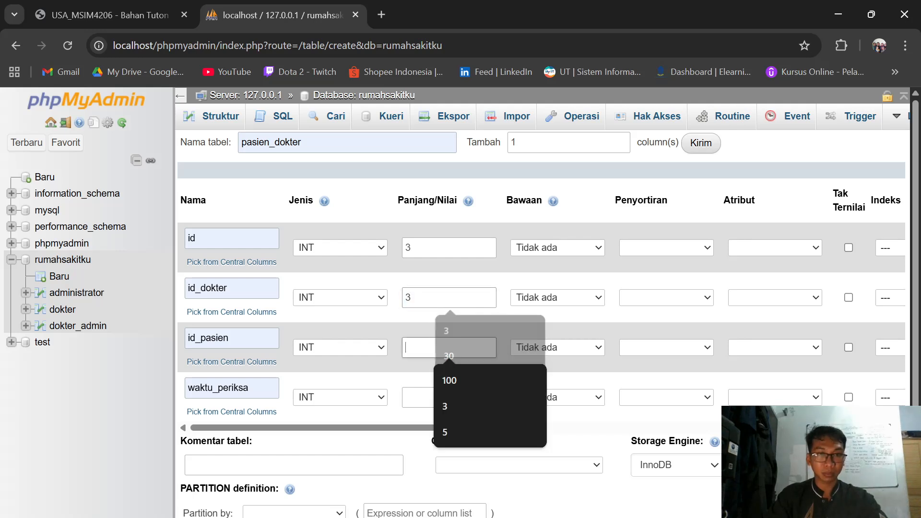
{"action": "type", "text": "3"}
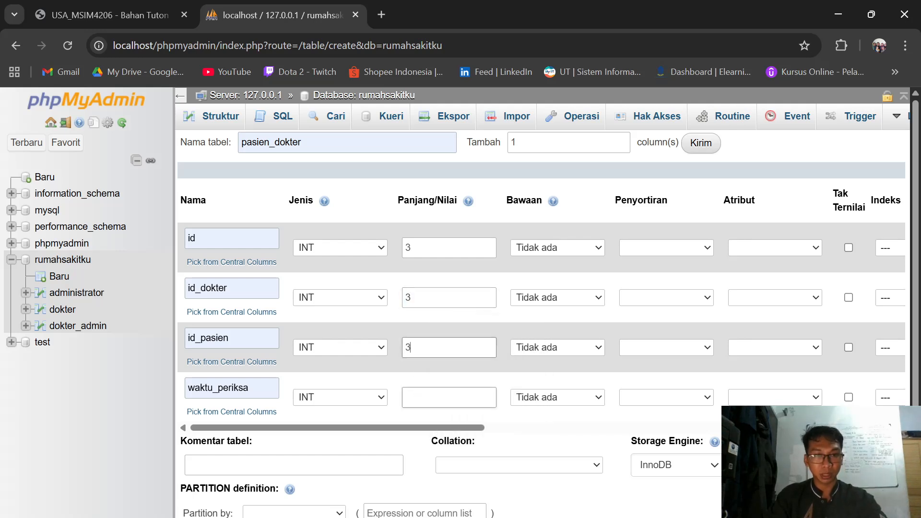
Give waktu_periksa a length of 100 and the DATE type.
{"action": "left_click", "coordinate": [417, 398]}
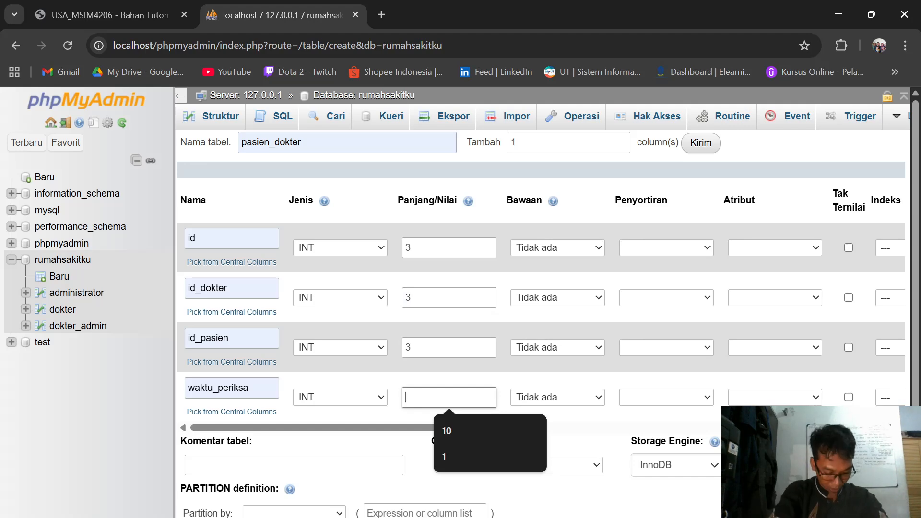
{"action": "type", "text": "100"}
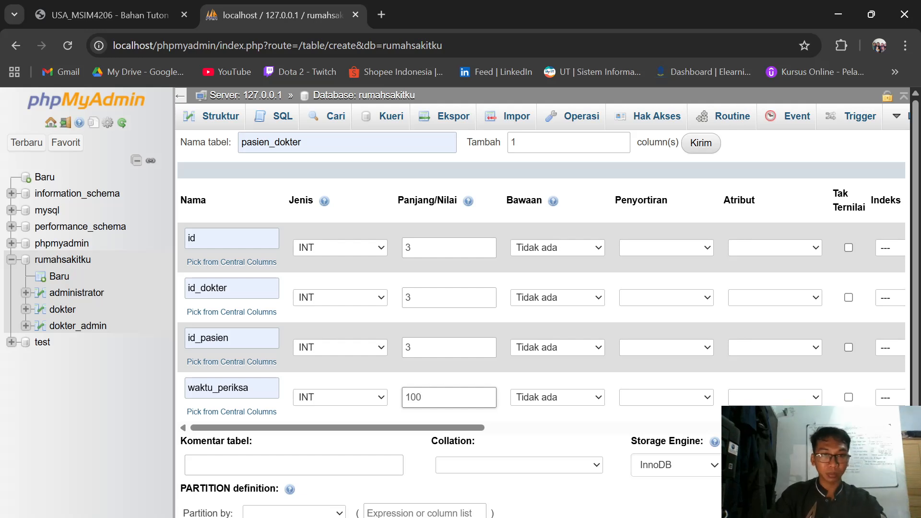
{"action": "left_click", "coordinate": [346, 398]}
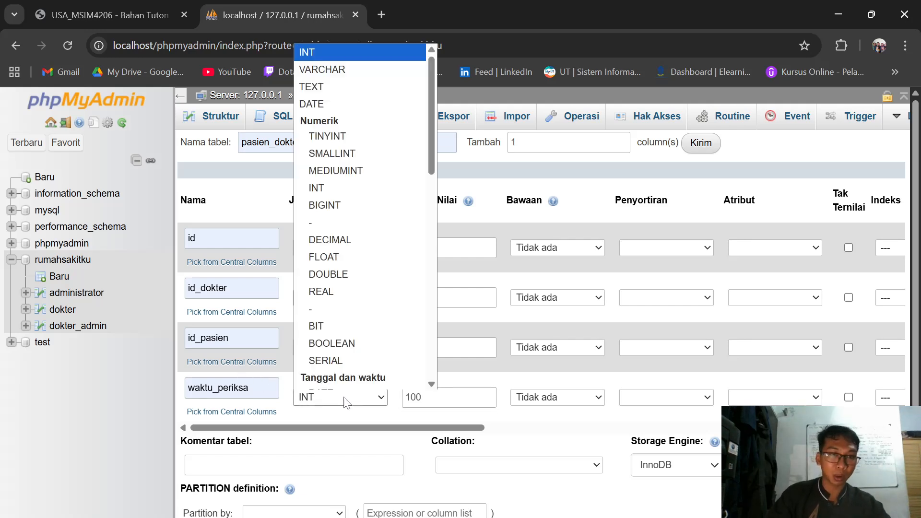
{"action": "scroll", "coordinate": [365, 307], "scroll_direction": "down", "scroll_amount": 3}
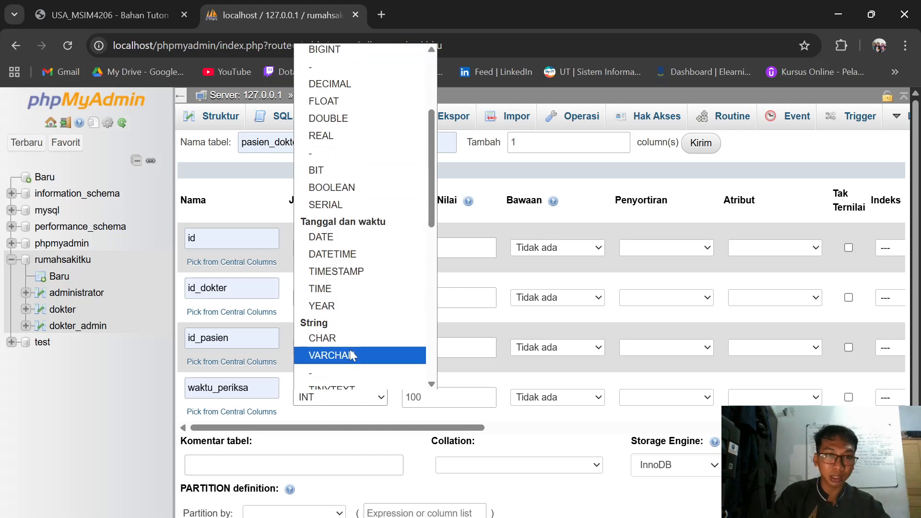
{"action": "left_click", "coordinate": [324, 237]}
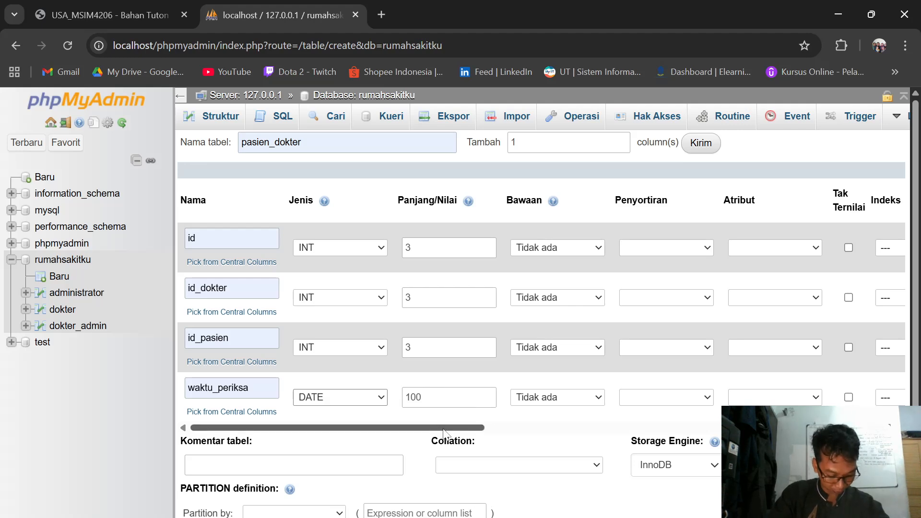
Make id the auto-incrementing PRIMARY key and save the pasien_dokter table.
{"action": "left_click_drag", "start_coordinate": [444, 432], "coordinate": [453, 431]}
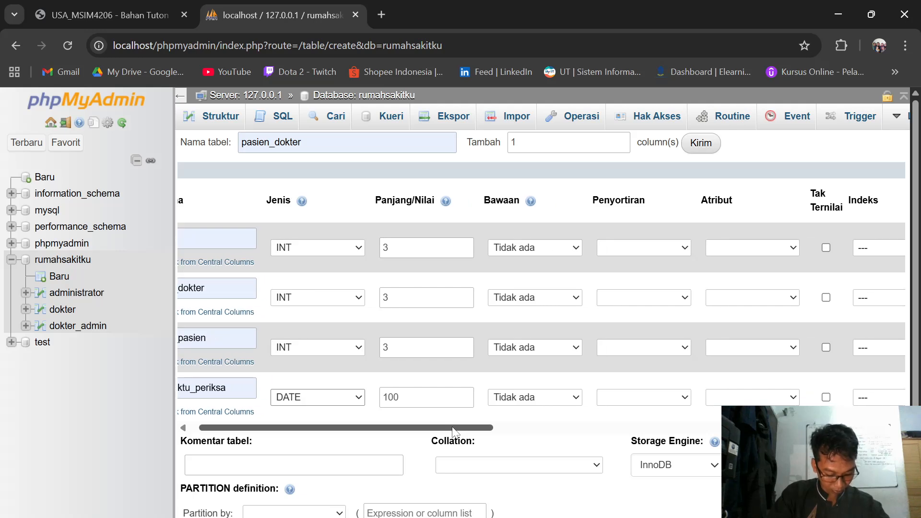
{"action": "left_click_drag", "start_coordinate": [454, 432], "coordinate": [533, 433]}
{"action": "left_click", "coordinate": [769, 248]}
{"action": "scroll", "coordinate": [518, 381], "scroll_direction": "down", "scroll_amount": 2}
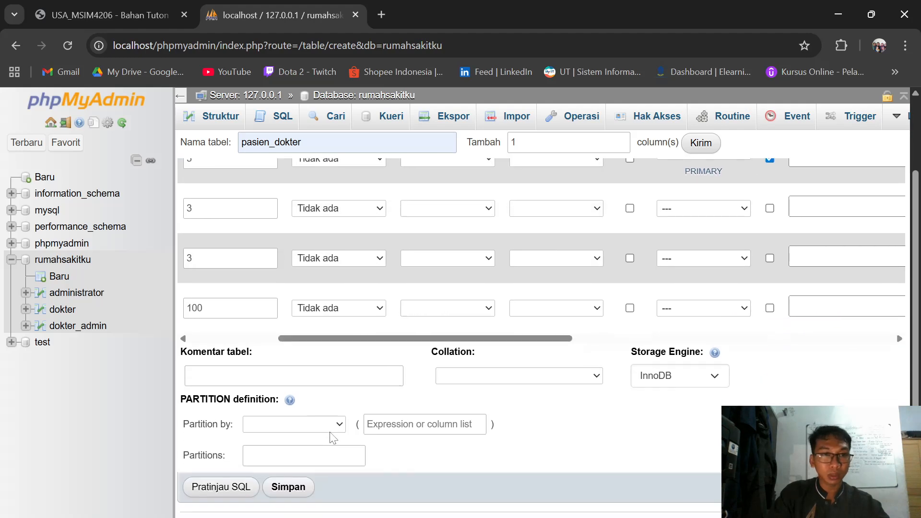
{"action": "left_click", "coordinate": [289, 485]}
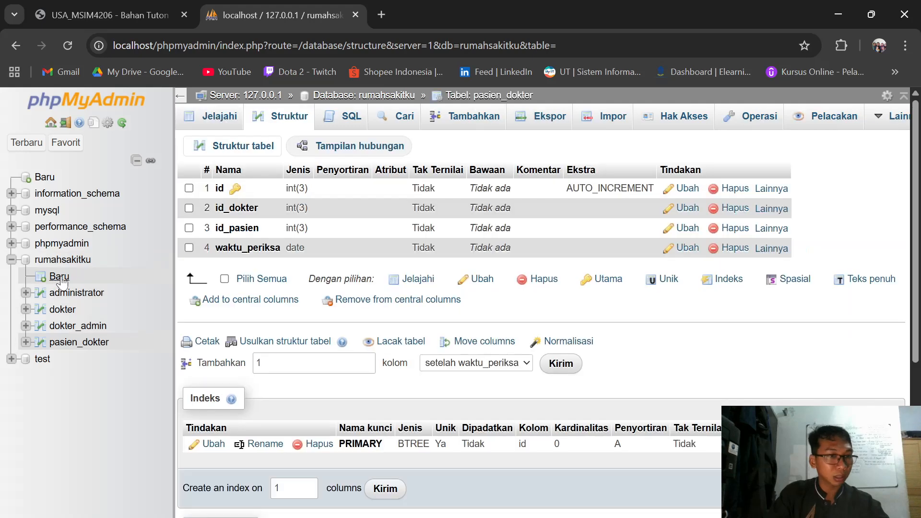
Start another new table in the rumahsakitku database and name it daftar.
{"action": "left_click", "coordinate": [59, 276]}
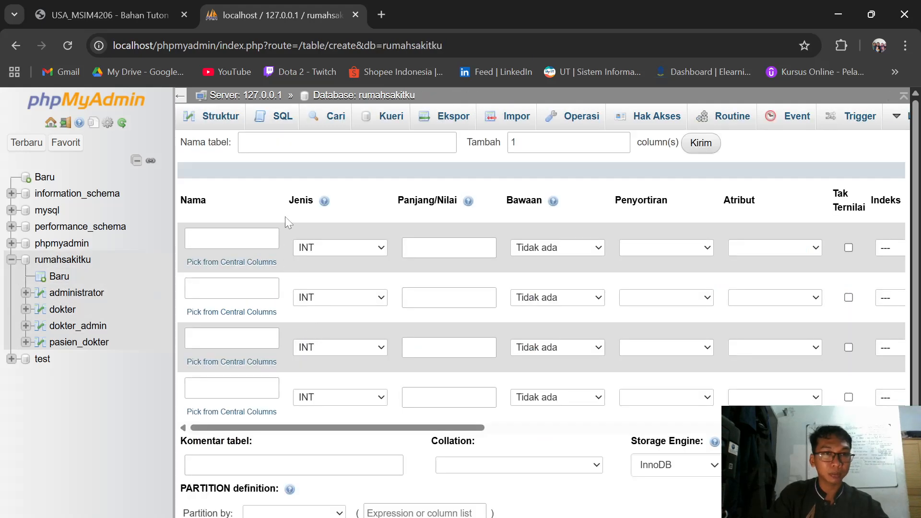
{"action": "left_click", "coordinate": [325, 143]}
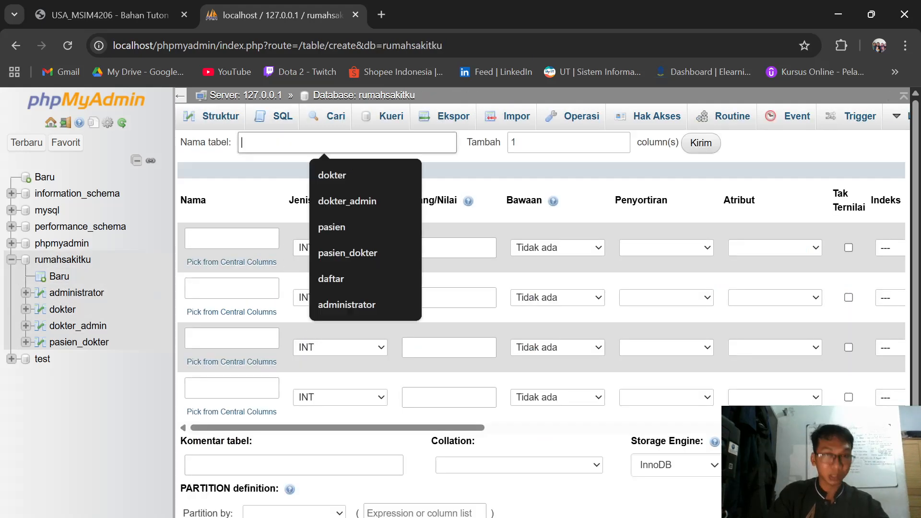
{"action": "left_click", "coordinate": [335, 278]}
Name the first three columns of the daftar table id_daftar, id_pasien and id_admin.
{"action": "left_click", "coordinate": [255, 240]}
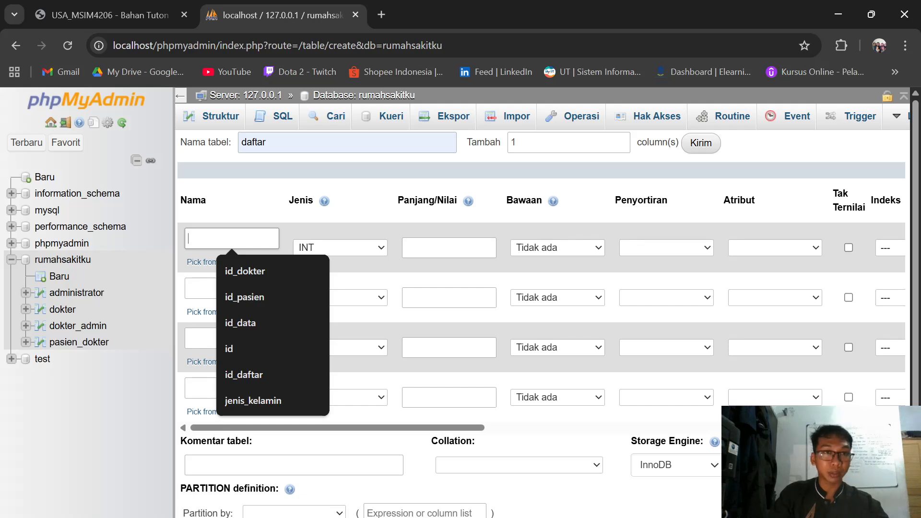
{"action": "left_click", "coordinate": [252, 375]}
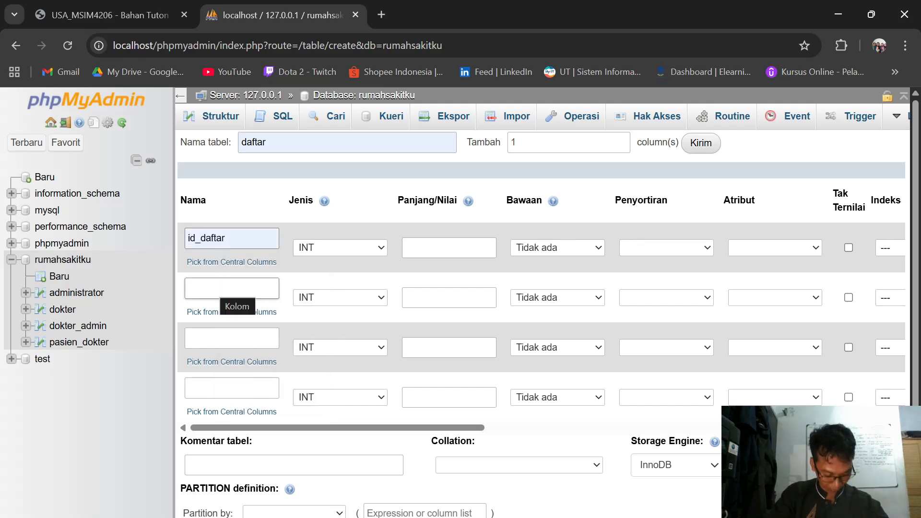
{"action": "left_click", "coordinate": [225, 289]}
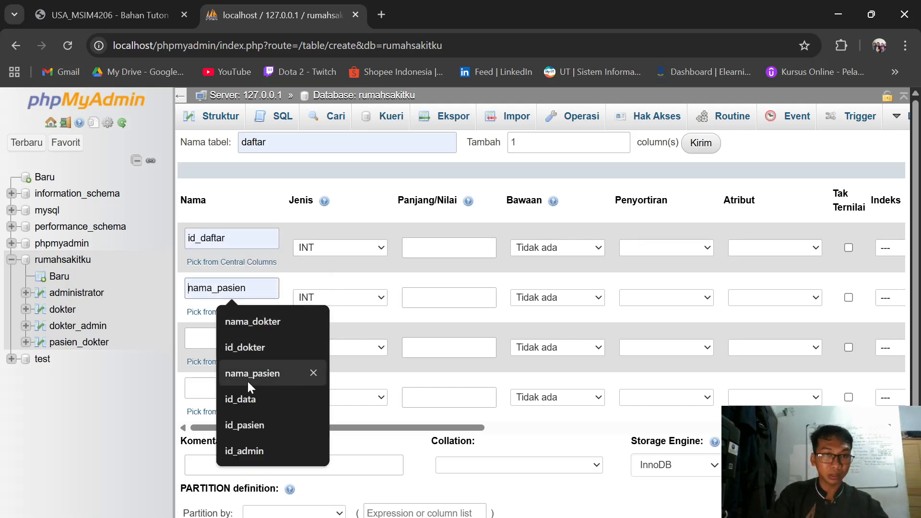
{"action": "left_click", "coordinate": [253, 425]}
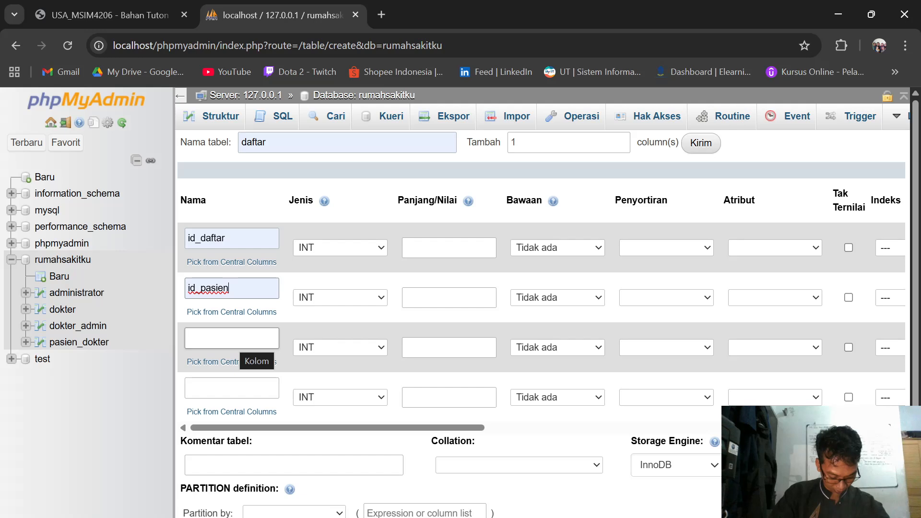
{"action": "left_click", "coordinate": [239, 339]}
{"action": "left_click", "coordinate": [258, 396]}
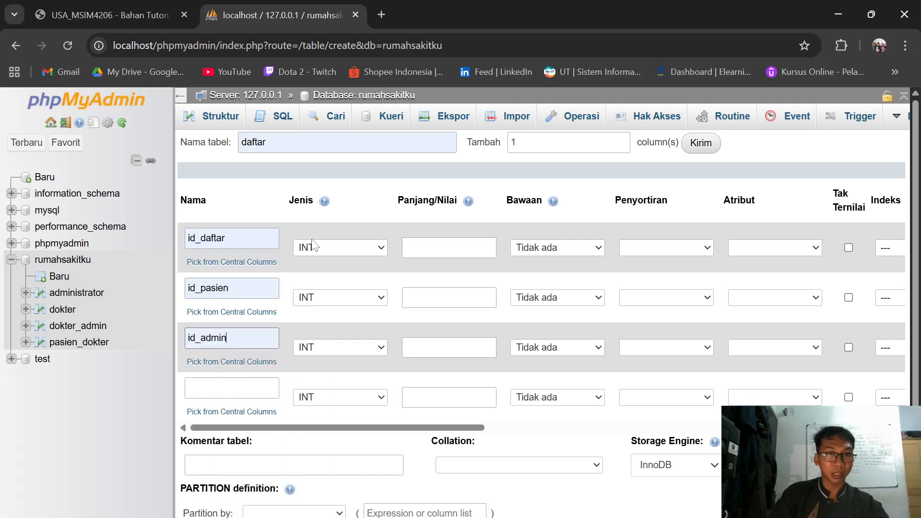
Set the length of the INT columns id_daftar, id_pasien and id_admin to 3 each.
{"action": "left_click", "coordinate": [423, 248]}
{"action": "type", "text": "3"}
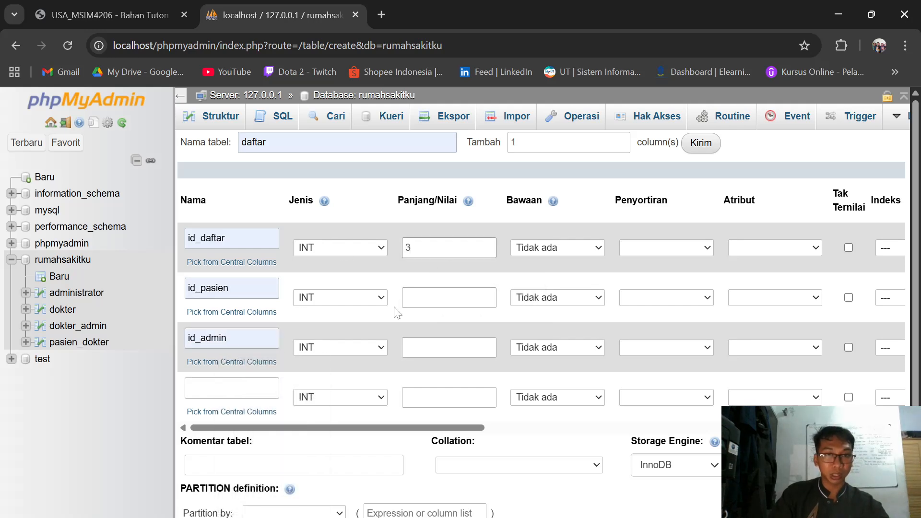
{"action": "left_click", "coordinate": [419, 299]}
{"action": "type", "text": "3"}
{"action": "left_click", "coordinate": [413, 348]}
{"action": "type", "text": "3"}
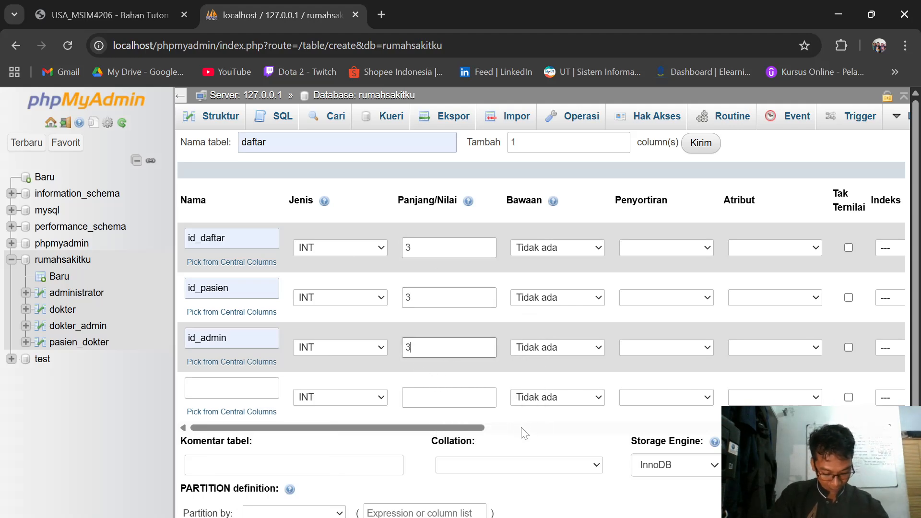
Make id_daftar the auto-incrementing PRIMARY key and save the daftar table.
{"action": "left_click_drag", "start_coordinate": [431, 428], "coordinate": [324, 432]}
{"action": "left_click", "coordinate": [737, 247]}
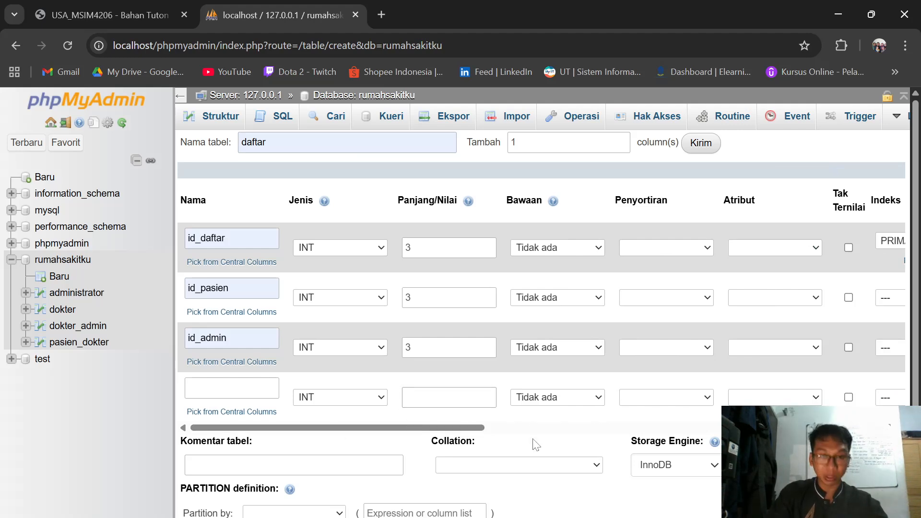
{"action": "scroll", "coordinate": [312, 470], "scroll_direction": "down", "scroll_amount": 2}
{"action": "left_click", "coordinate": [275, 494]}
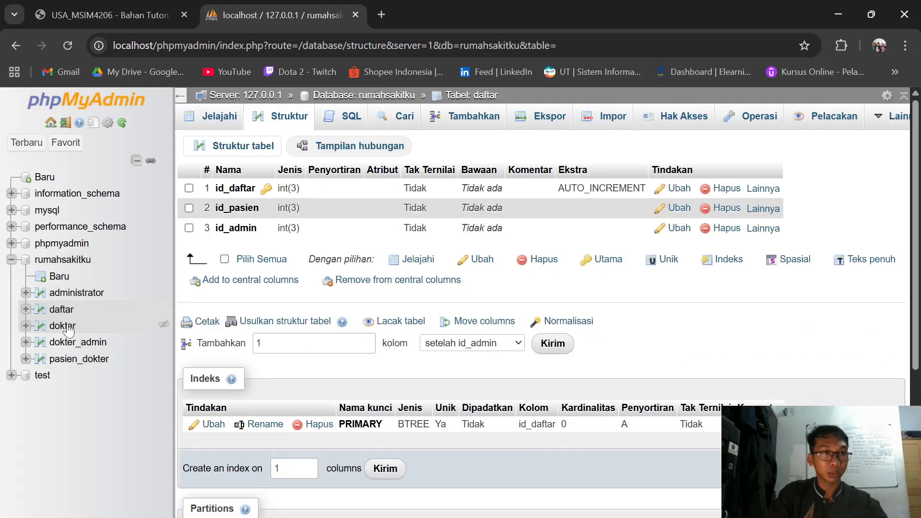
Check the ERD for the remaining entity, then start a new table in rumahsakitku and name it pasien.
{"action": "left_click", "coordinate": [123, 16]}
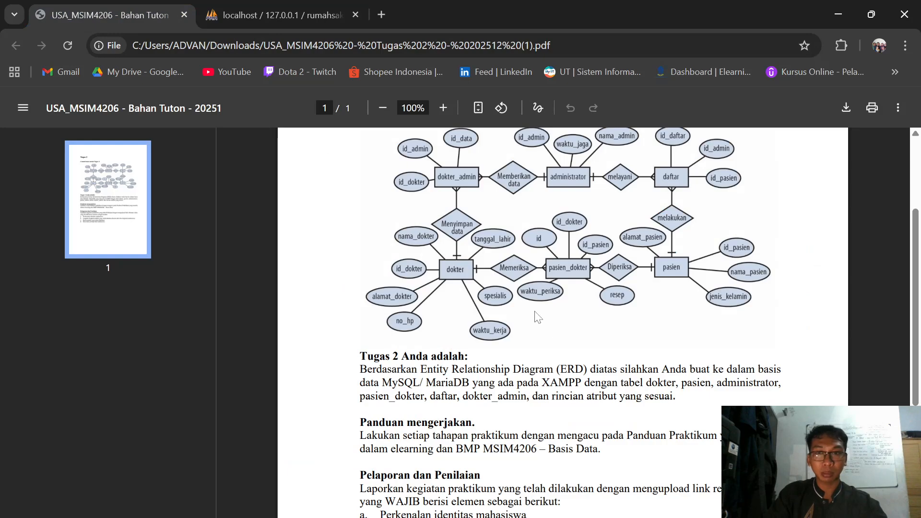
{"action": "scroll", "coordinate": [537, 316], "scroll_direction": "up", "scroll_amount": 1}
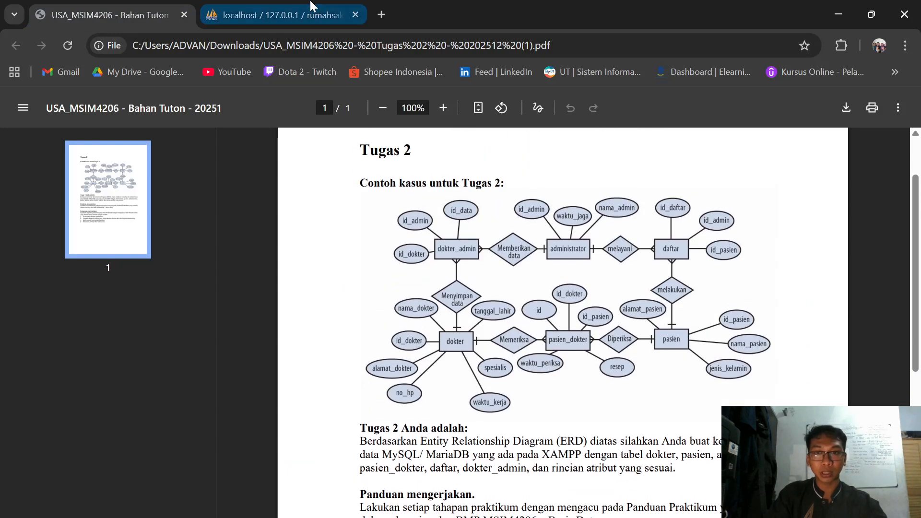
{"action": "left_click", "coordinate": [290, 15]}
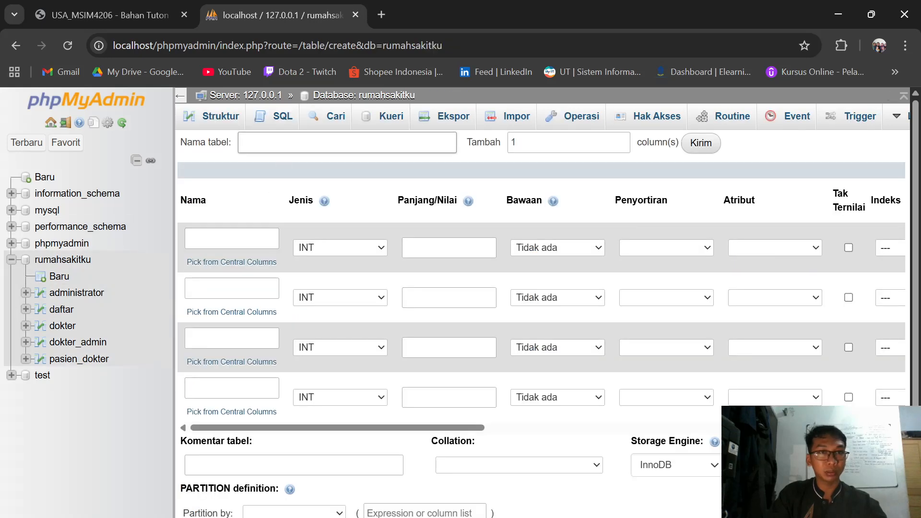
{"action": "left_click", "coordinate": [331, 143]}
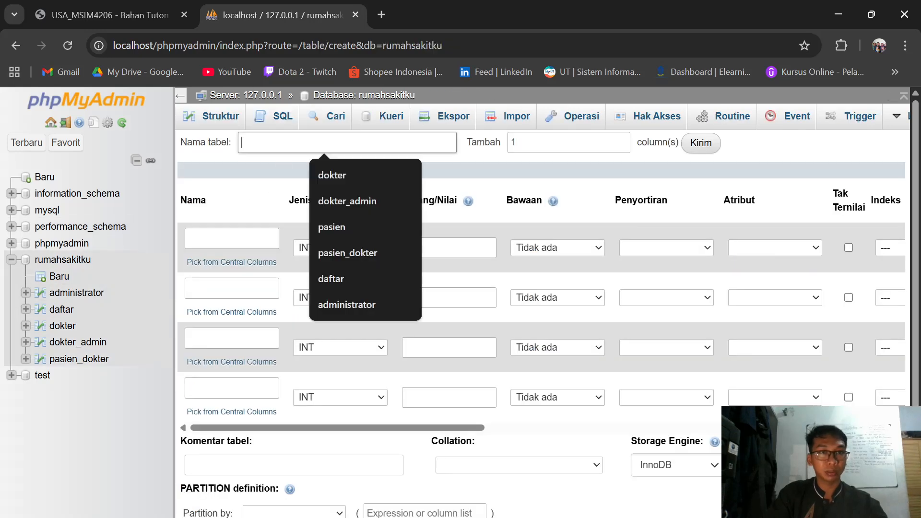
{"action": "left_click", "coordinate": [346, 227]}
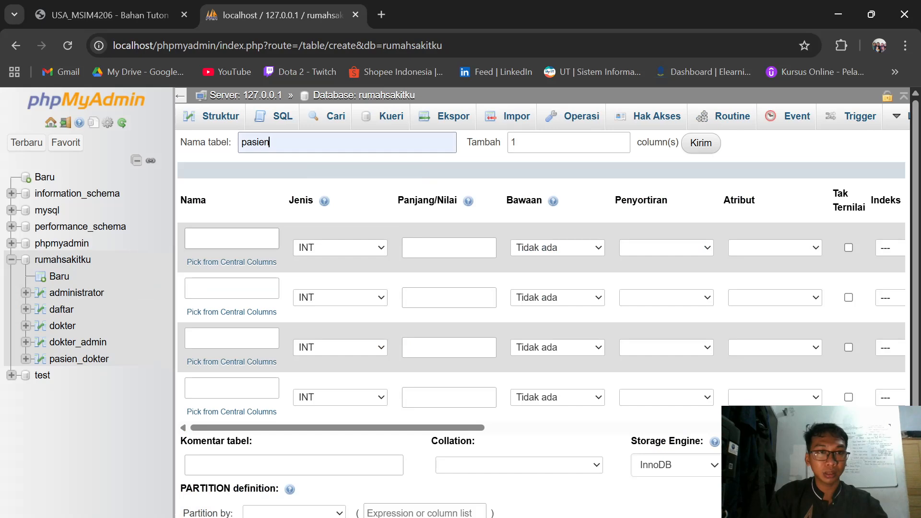
Following the ERD attributes, name the first two columns of pasien id_pasien and nama_pasien.
{"action": "left_click", "coordinate": [232, 238]}
{"action": "left_click", "coordinate": [134, 4]}
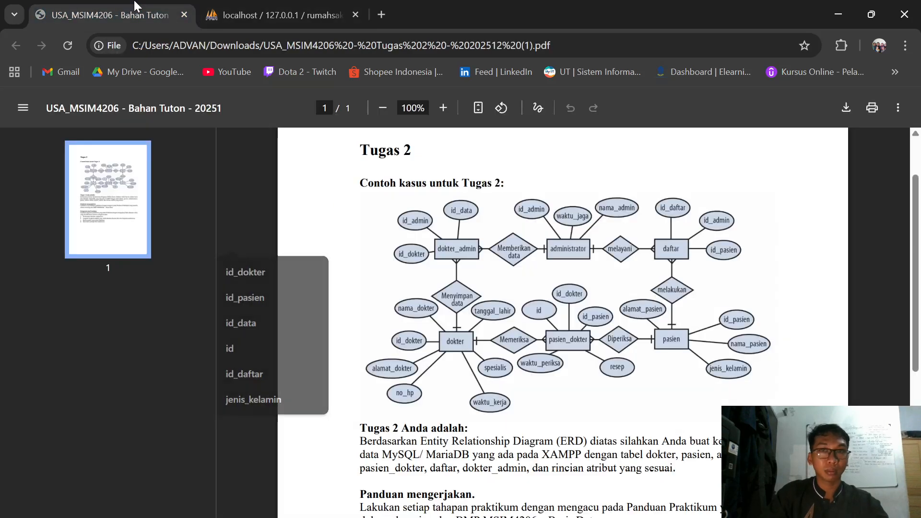
{"action": "left_click", "coordinate": [283, 7]}
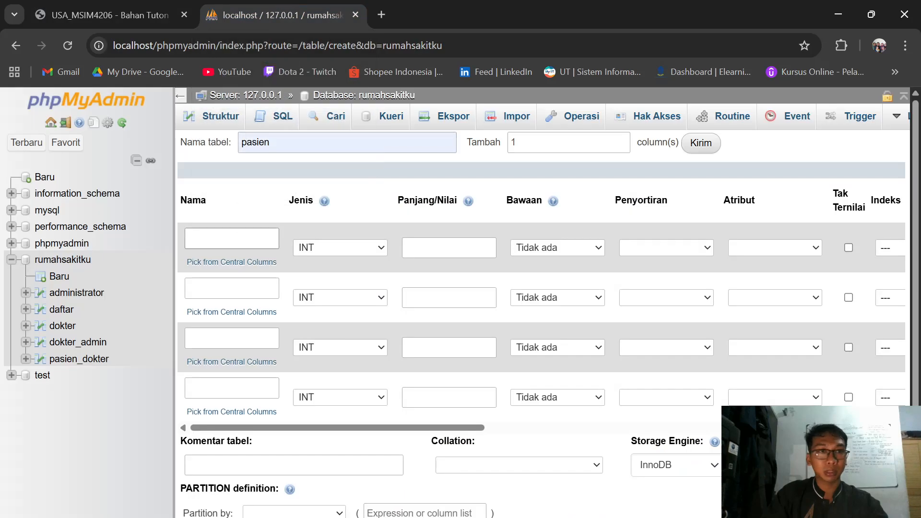
{"action": "left_click", "coordinate": [261, 297]}
{"action": "left_click", "coordinate": [232, 288]}
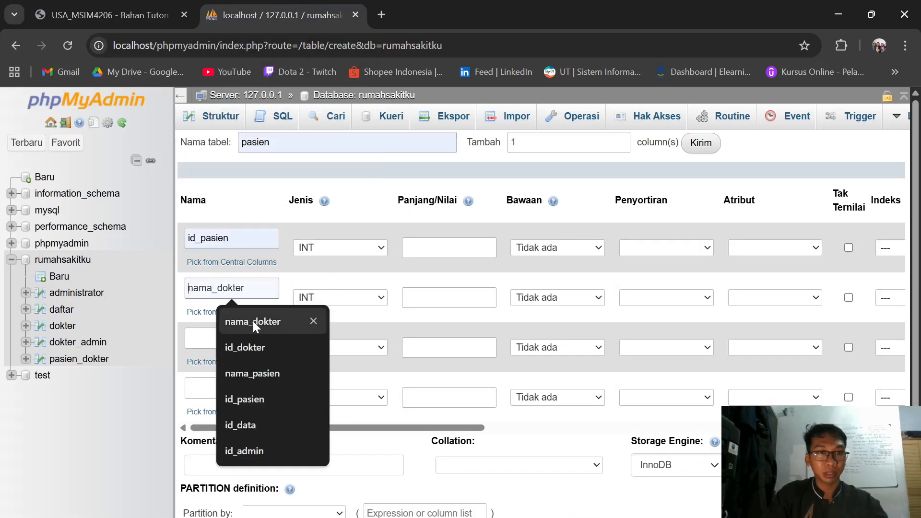
{"action": "left_click", "coordinate": [253, 374]}
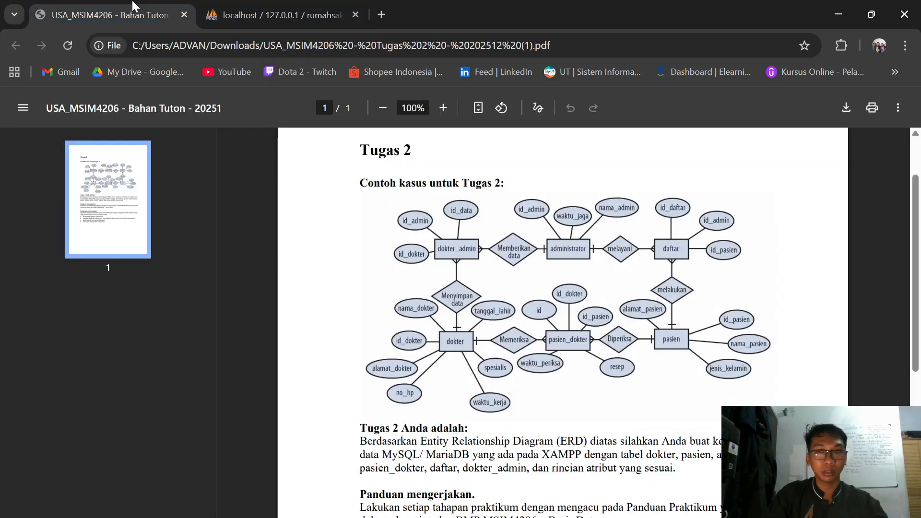
Consult the ERD again and name the third and fourth columns alamat_pasien and jenis_kelamin.
{"action": "left_click", "coordinate": [125, 9]}
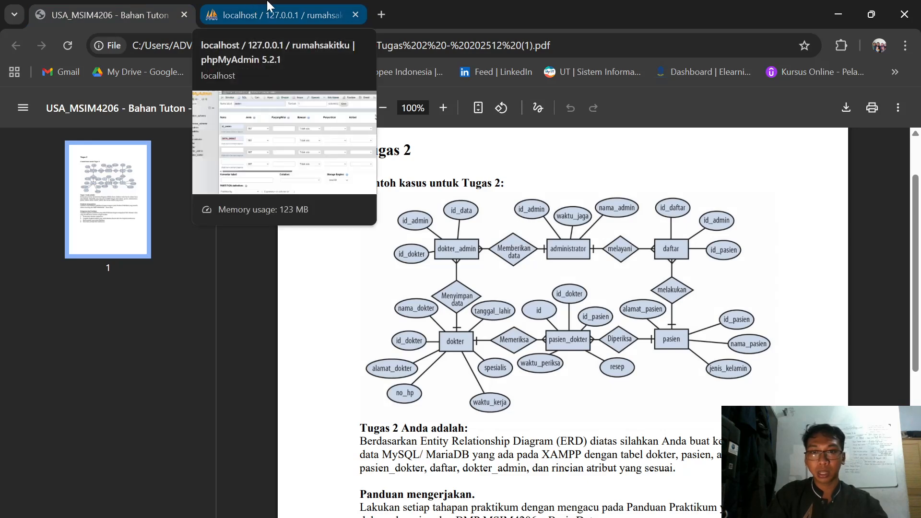
{"action": "left_click", "coordinate": [267, 6]}
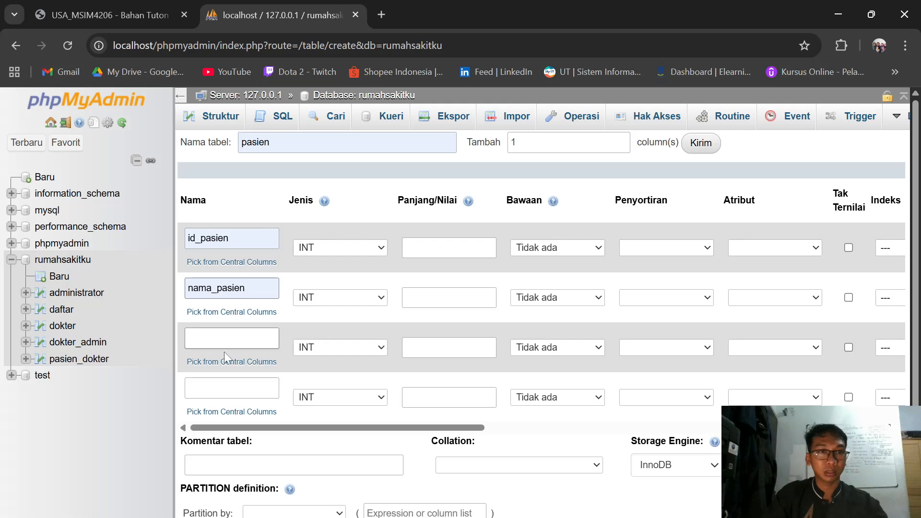
{"action": "left_click", "coordinate": [224, 339]}
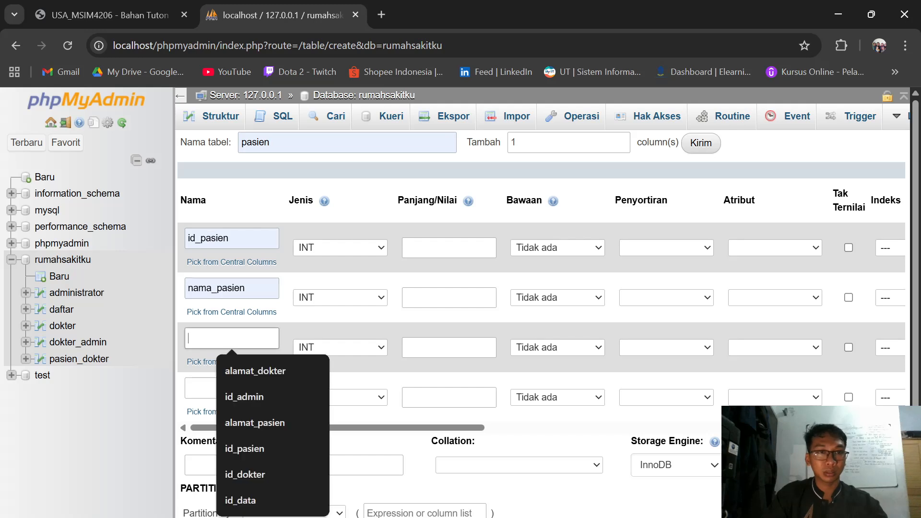
{"action": "left_click", "coordinate": [259, 422]}
{"action": "left_click", "coordinate": [225, 388]}
{"action": "left_click", "coordinate": [268, 446]}
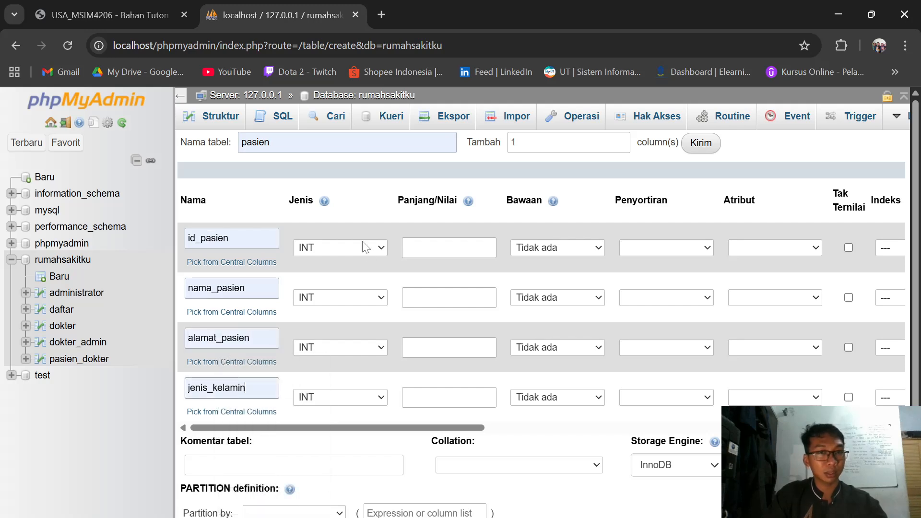
Set the data type of nama_pasien, alamat_pasien and jenis_kelamin to VARCHAR.
{"action": "left_click", "coordinate": [365, 300]}
{"action": "left_click", "coordinate": [358, 24]}
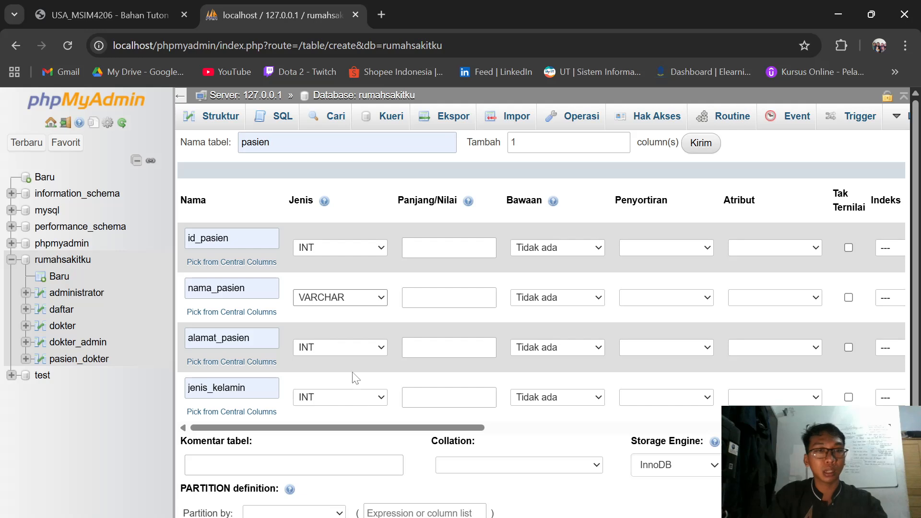
{"action": "left_click", "coordinate": [348, 348]}
{"action": "left_click", "coordinate": [360, 26]}
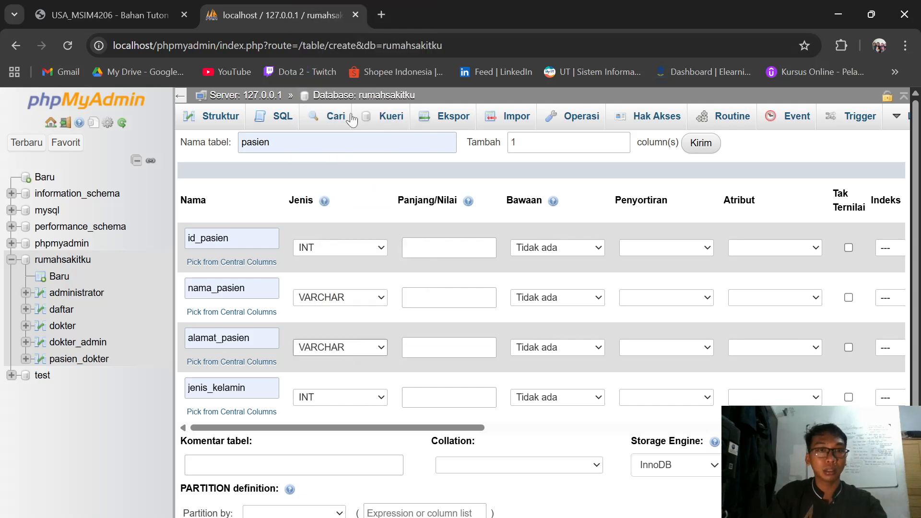
{"action": "left_click", "coordinate": [354, 402]}
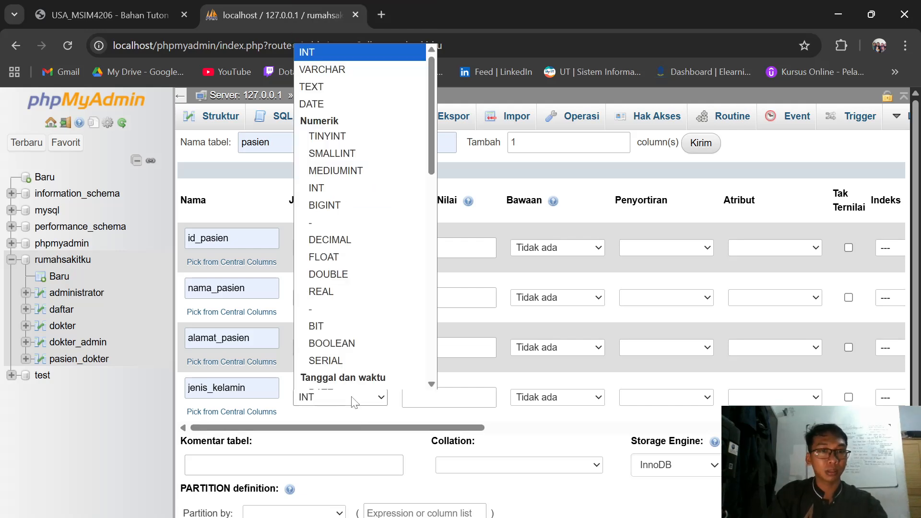
{"action": "scroll", "coordinate": [384, 278], "scroll_direction": "down", "scroll_amount": 1}
{"action": "left_click", "coordinate": [327, 58]}
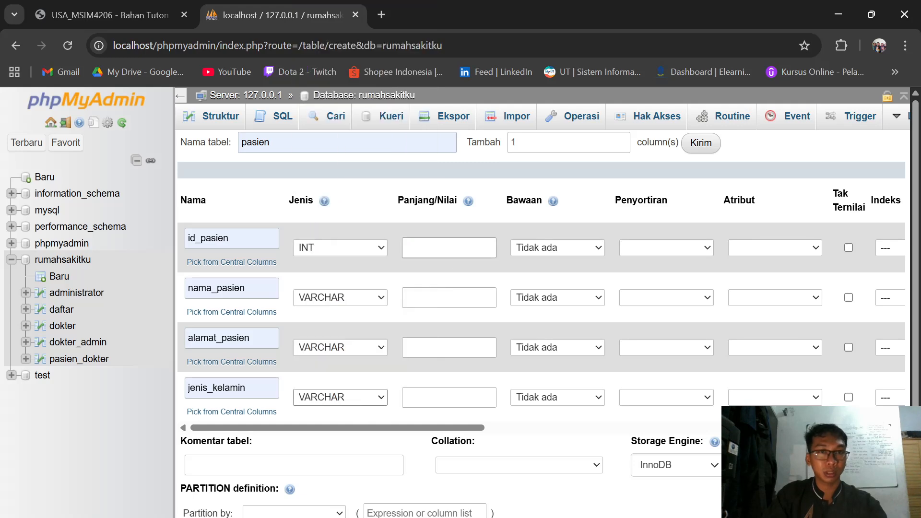
Set the column lengths to 3 for id_pasien, 100 for nama_pasien and alamat_pasien, and 10 for jenis_kelamin.
{"action": "left_click", "coordinate": [449, 248]}
{"action": "type", "text": "3"}
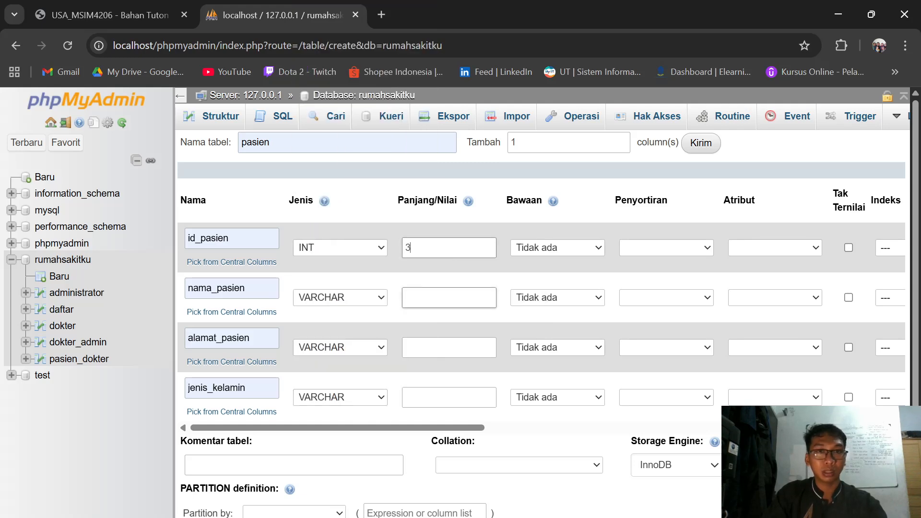
{"action": "left_click", "coordinate": [418, 299]}
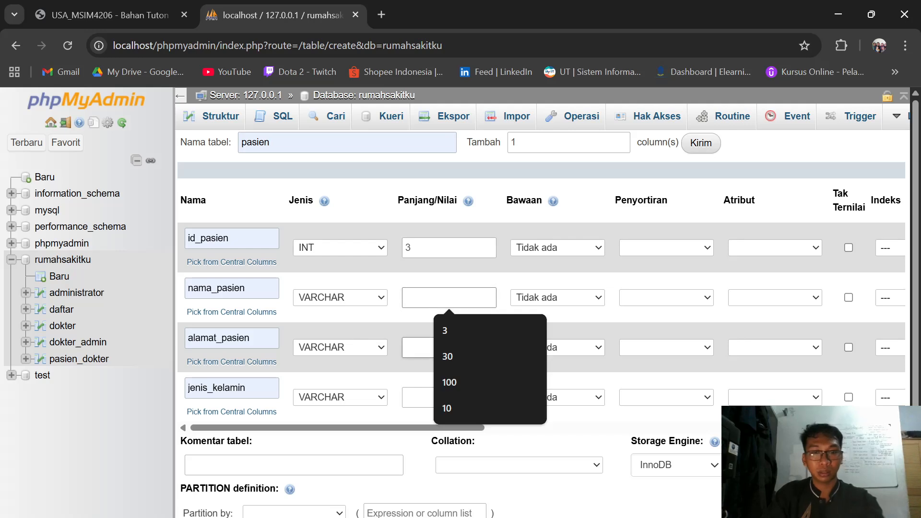
{"action": "type", "text": "100"}
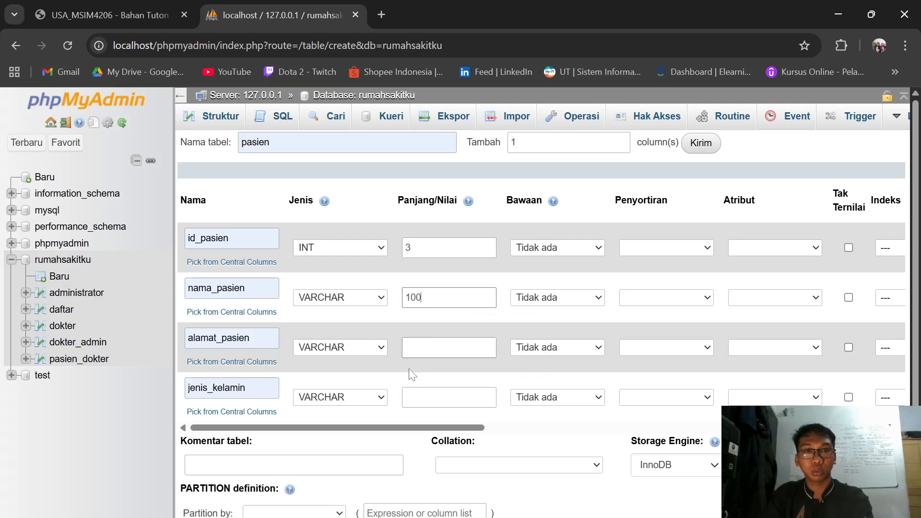
{"action": "left_click", "coordinate": [411, 348]}
{"action": "type", "text": "100"}
{"action": "key", "text": "Tab"}
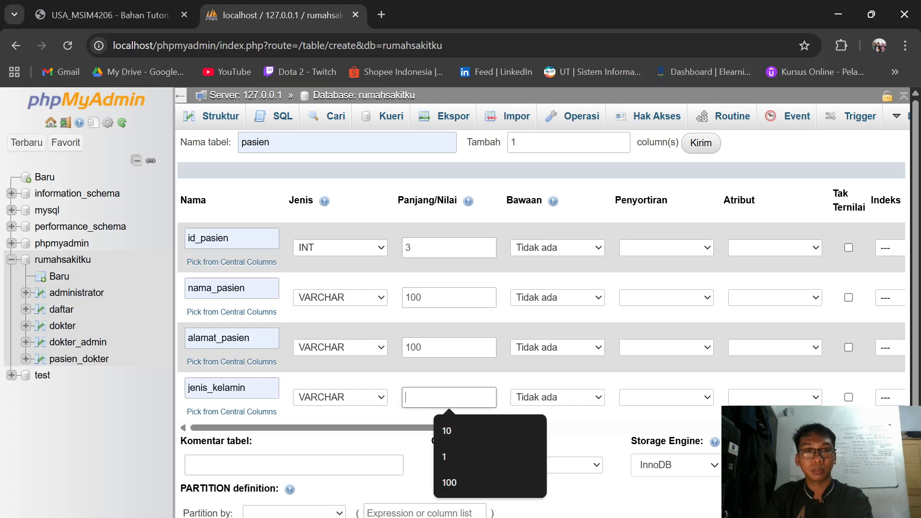
{"action": "type", "text": "1"}
{"action": "type", "text": "0"}
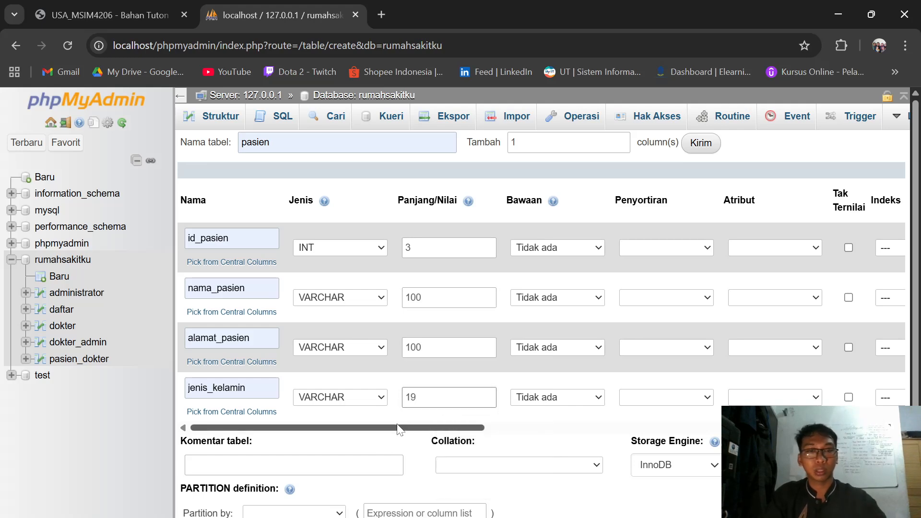
{"action": "key", "text": "BackSpace"}
{"action": "type", "text": "0"}
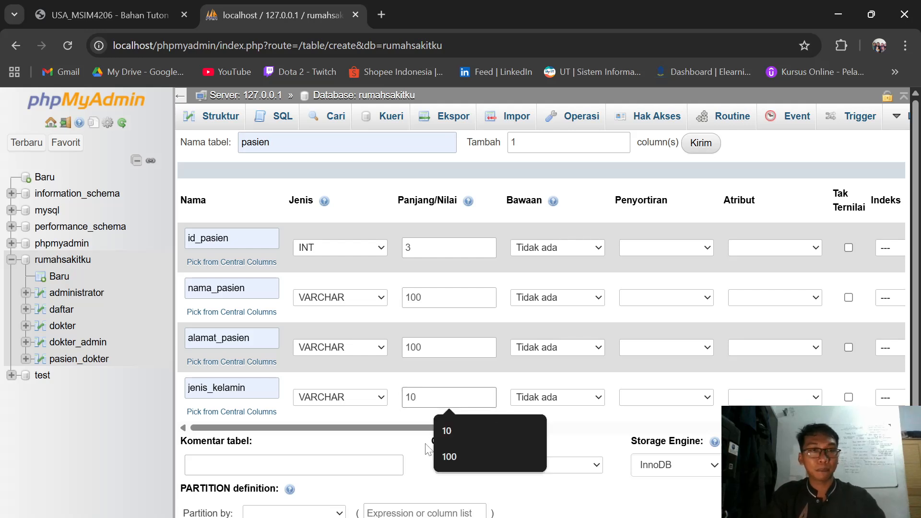
Save the pasien table with id_pasien as its auto-incrementing PRIMARY key and open the rumahsakitku table overview.
{"action": "left_click_drag", "start_coordinate": [395, 428], "coordinate": [430, 428]}
{"action": "left_click", "coordinate": [781, 248]}
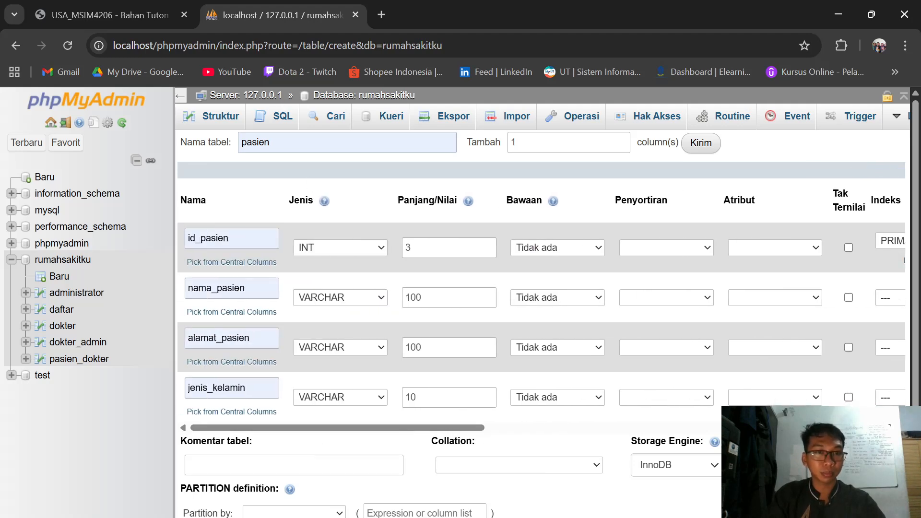
{"action": "scroll", "coordinate": [315, 483], "scroll_direction": "down", "scroll_amount": 2}
{"action": "left_click", "coordinate": [289, 484]}
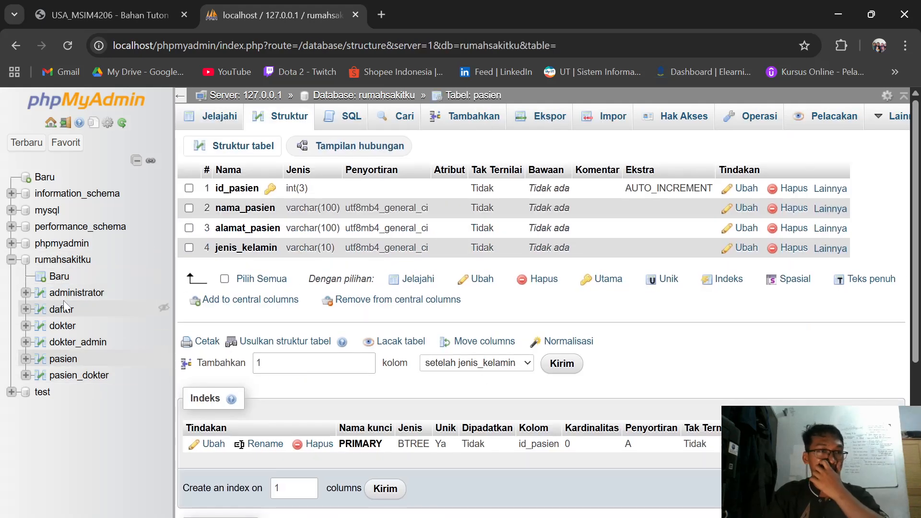
{"action": "left_click", "coordinate": [68, 261]}
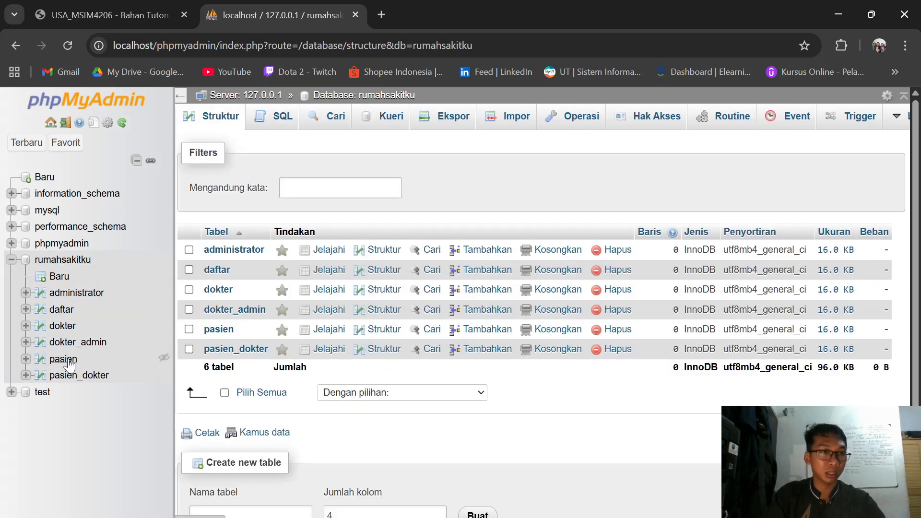
Browse the administrator table, return to the rumahsakitku overview, and switch to the MariaDB command prompt to list all databases.
{"action": "left_click", "coordinate": [79, 294]}
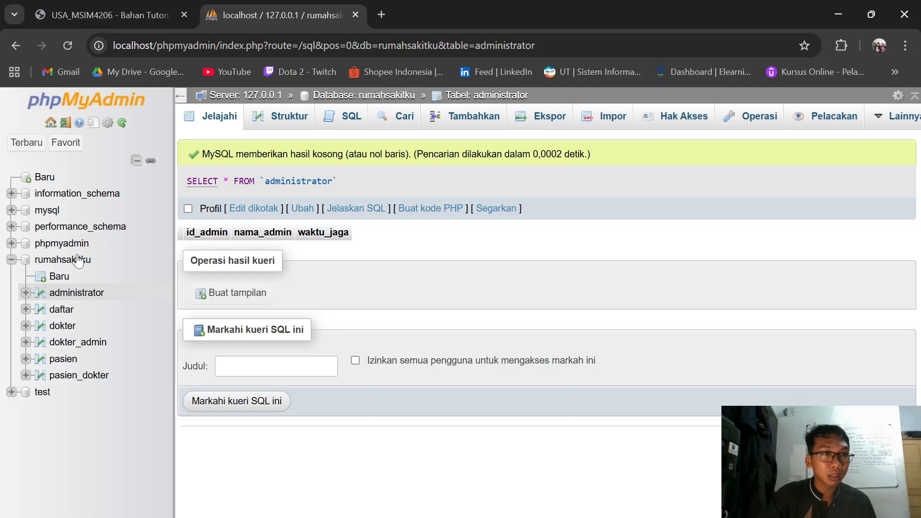
{"action": "left_click", "coordinate": [62, 259]}
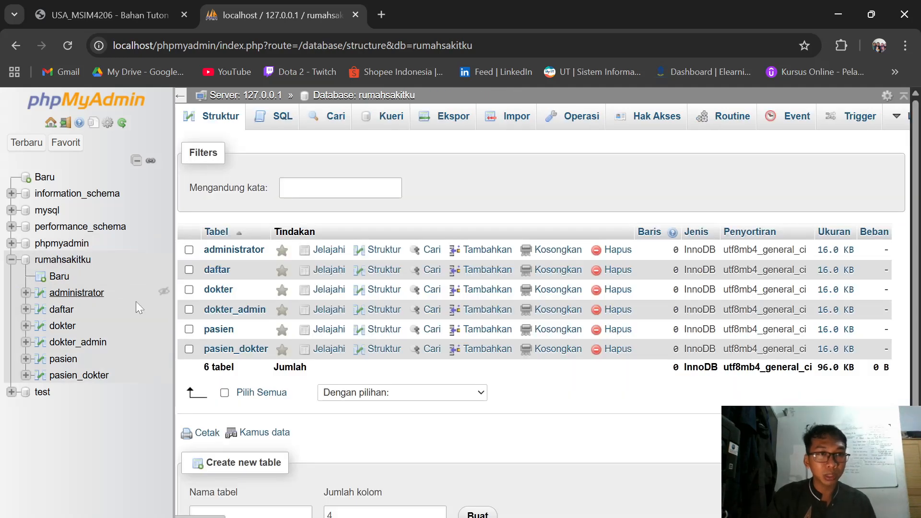
{"action": "key", "text": "alt+Tab"}
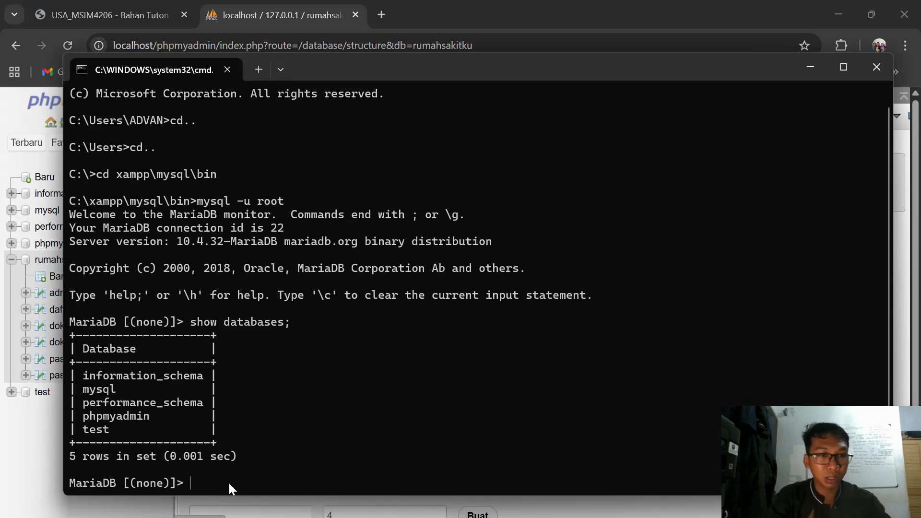
{"action": "type", "text": "show"}
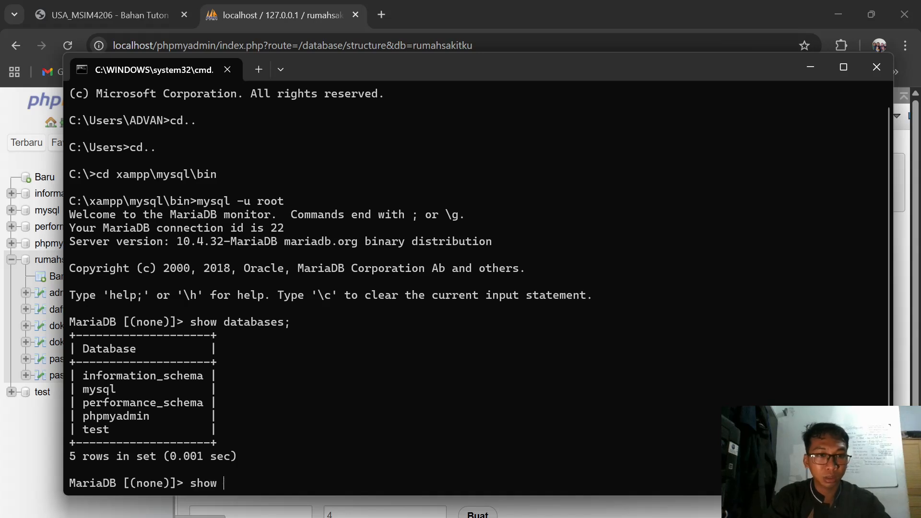
{"action": "type", "text": " databases"}
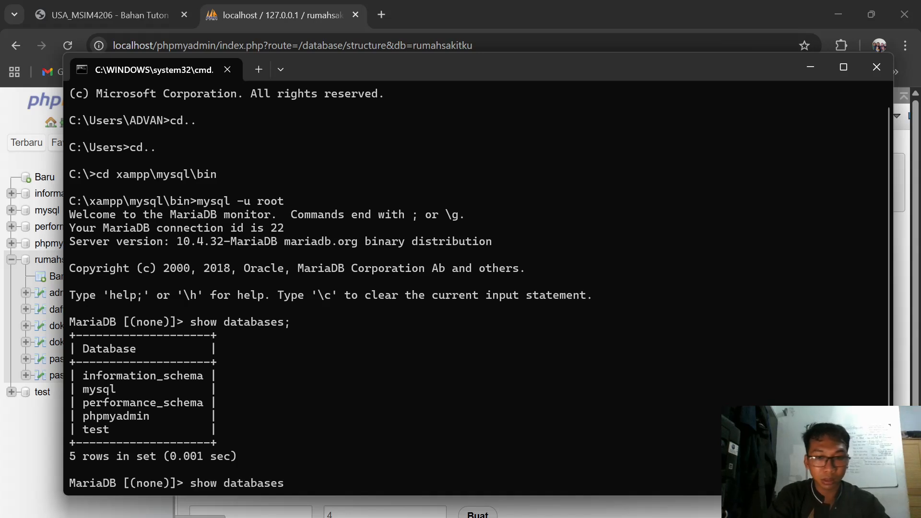
{"action": "type", "text": ";"}
{"action": "key", "text": "Return"}
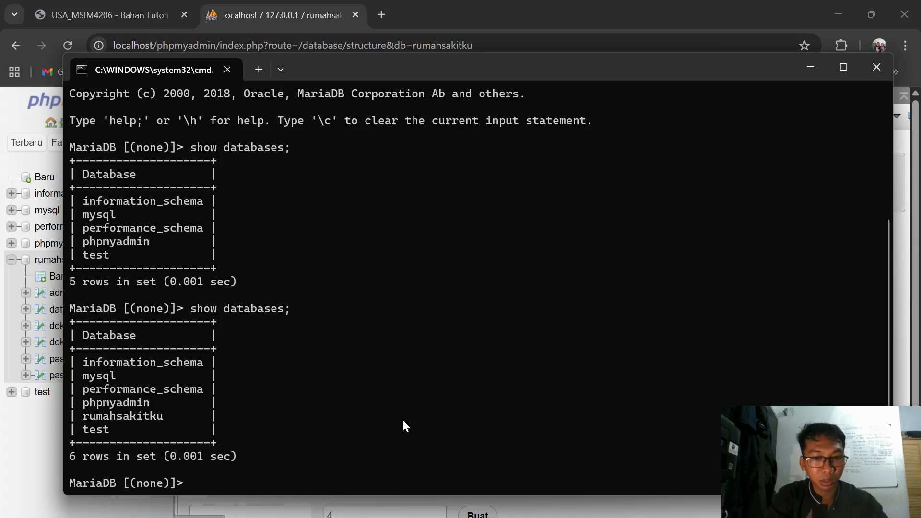
Select rumahsakitku as the active database in the MariaDB command line with "use rumahsakitku;".
{"action": "type", "text": "use ru"}
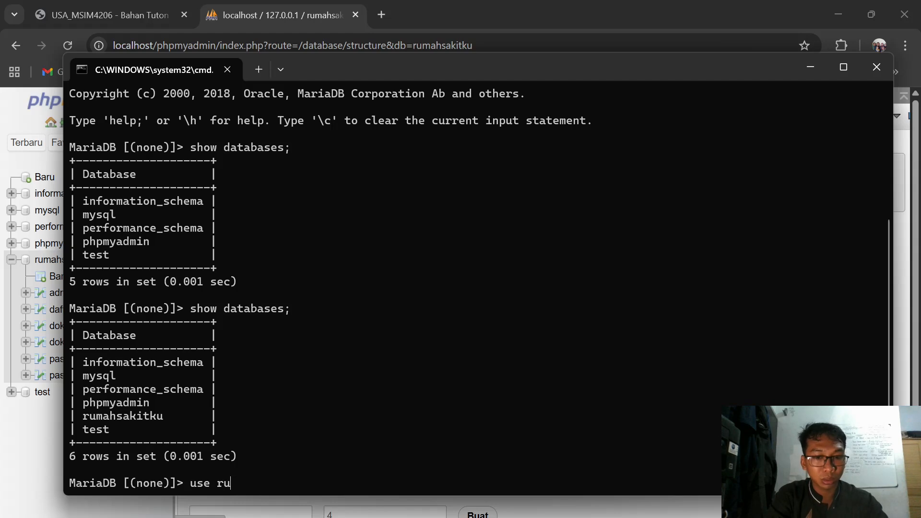
{"action": "type", "text": "mahsakitku;"}
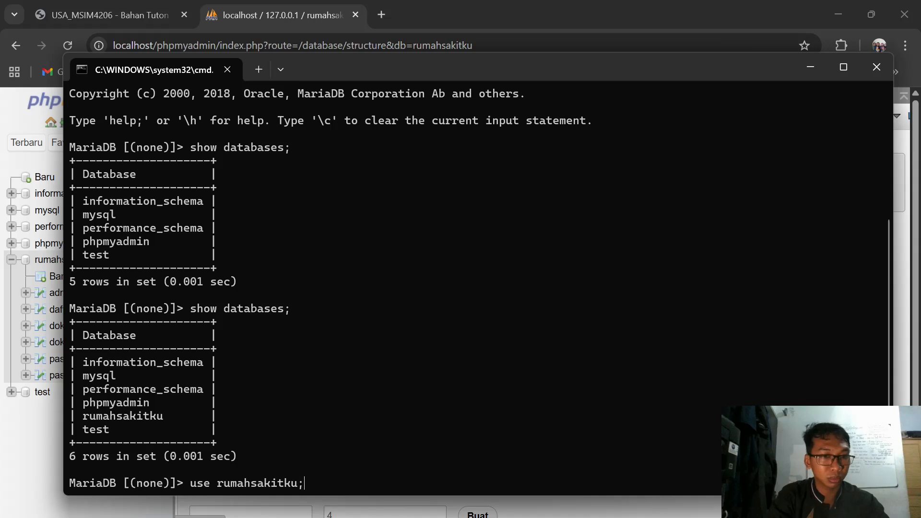
{"action": "key", "text": "Return"}
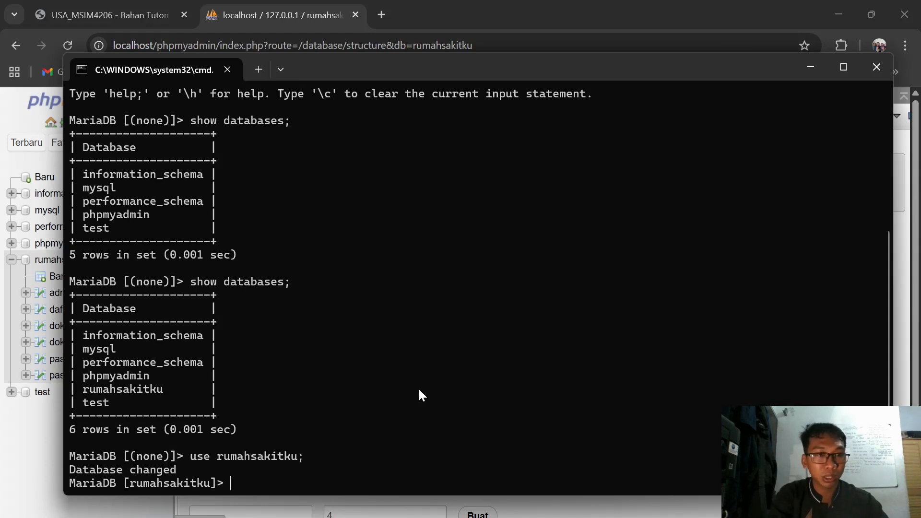
List the tables of rumahsakitku with "show tables;" and return to phpMyAdmin.
{"action": "type", "text": "show "}
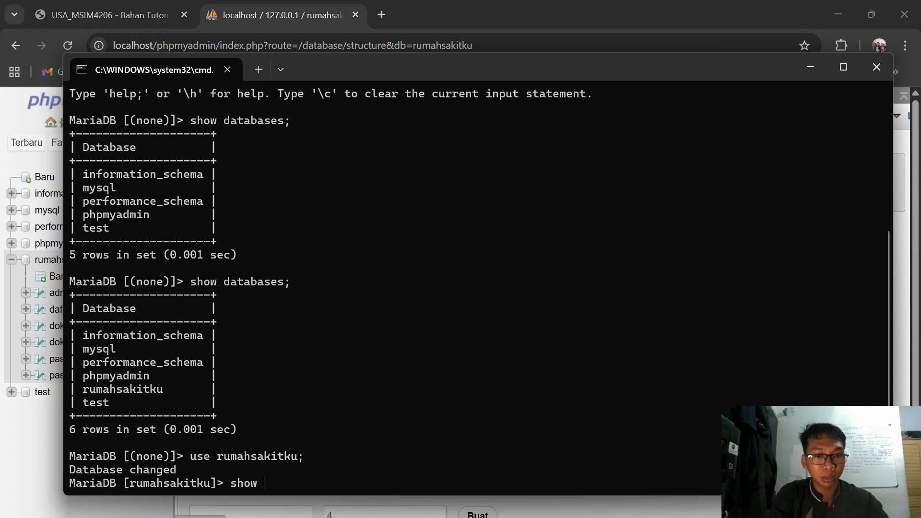
{"action": "type", "text": "tables"}
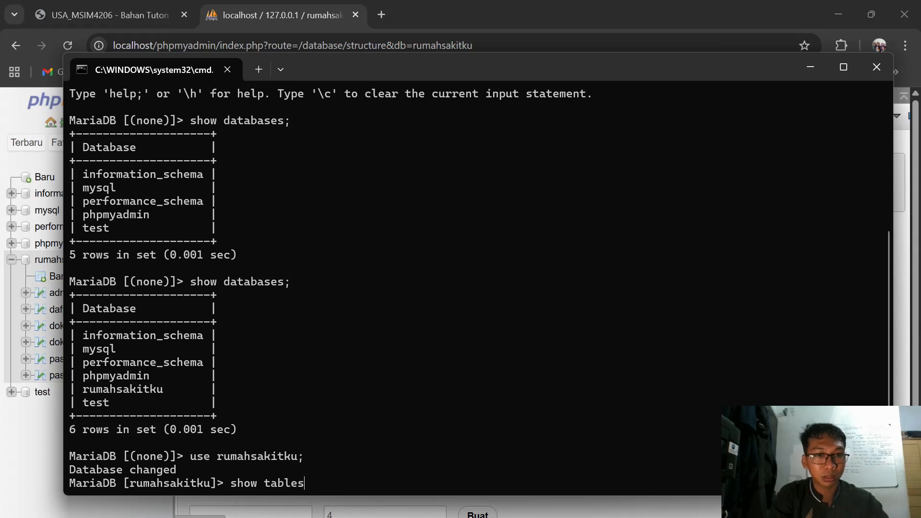
{"action": "type", "text": " rumahsakit"}
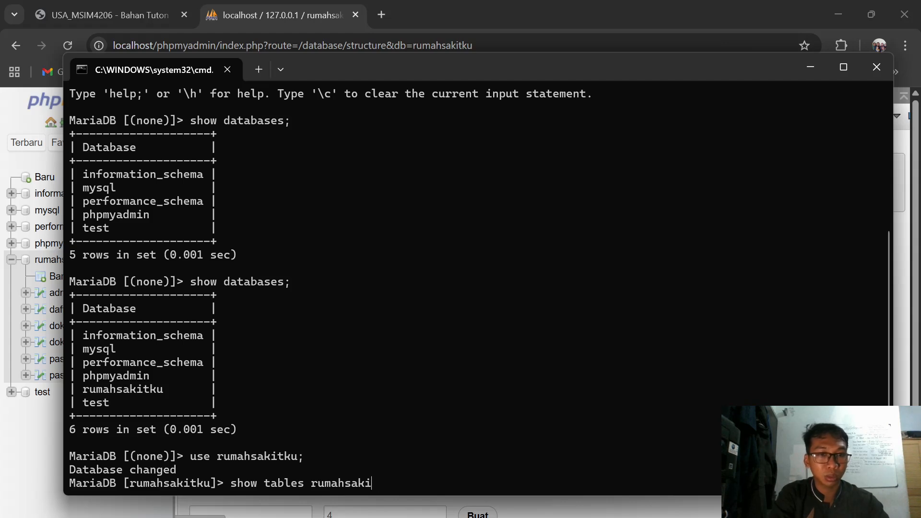
{"action": "key", "text": "BackSpace"}
{"action": "key", "text": "BackSpace"}
{"action": "key", "text": "BackSpace"}
{"action": "key", "text": "BackSpace"}
{"action": "key", "text": "BackSpace"}
{"action": "key", "text": "BackSpace"}
{"action": "key", "text": "BackSpace"}
{"action": "key", "text": "BackSpace"}
{"action": "key", "text": "BackSpace"}
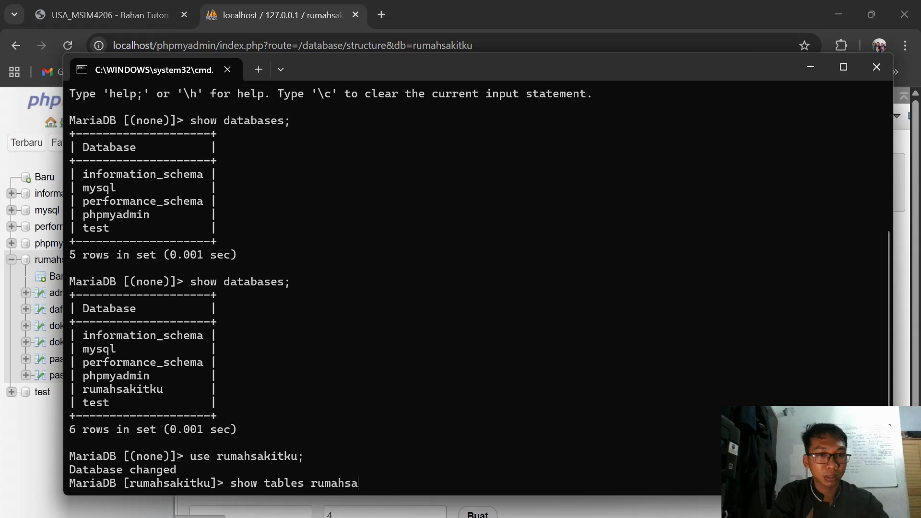
{"action": "key", "text": "Return"}
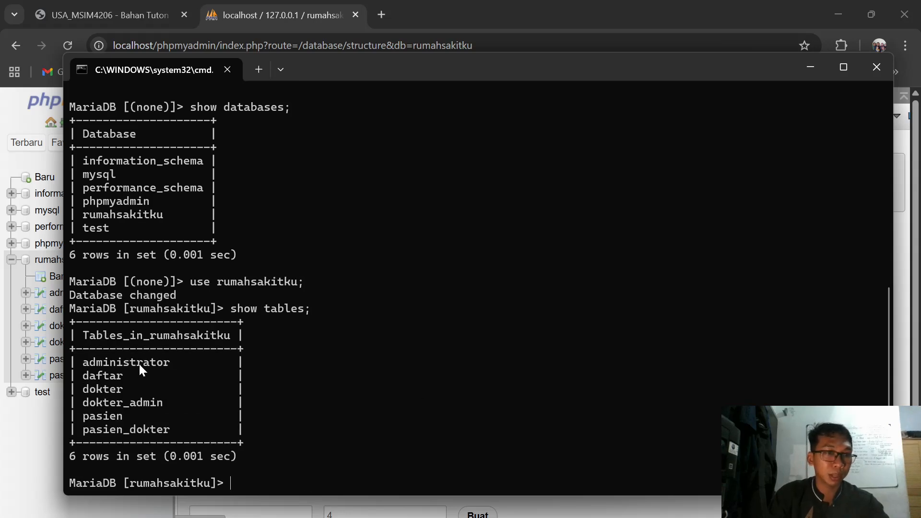
{"action": "left_click", "coordinate": [811, 67]}
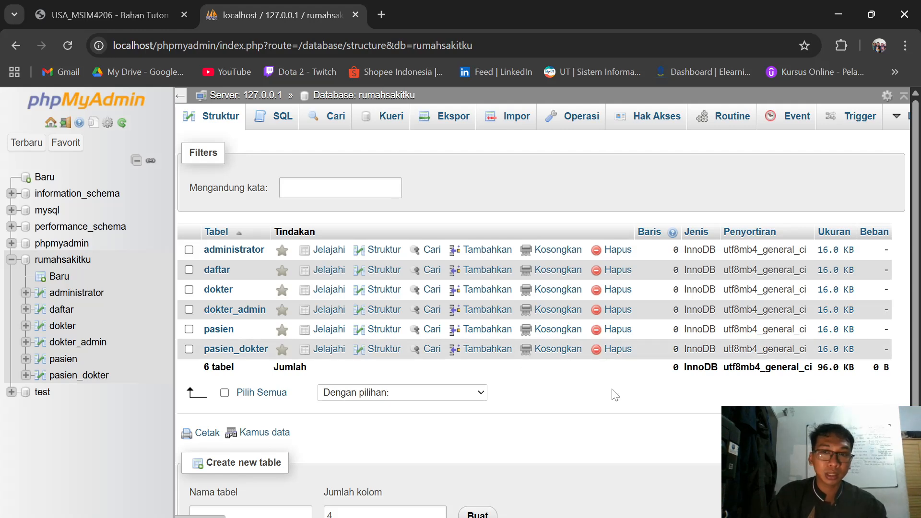
Add indexes on the id_dokter and id_admin columns in the structure of the dokter_admin table.
{"action": "left_click", "coordinate": [234, 249]}
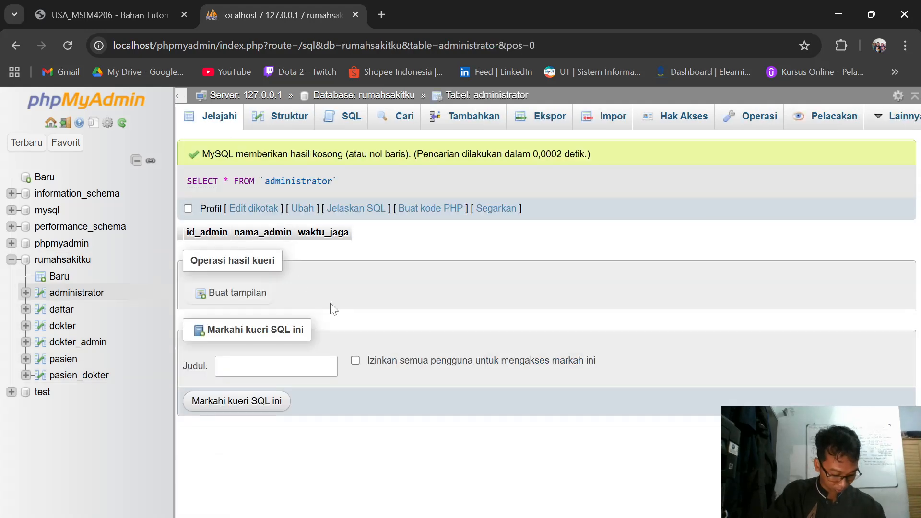
{"action": "left_click", "coordinate": [70, 342]}
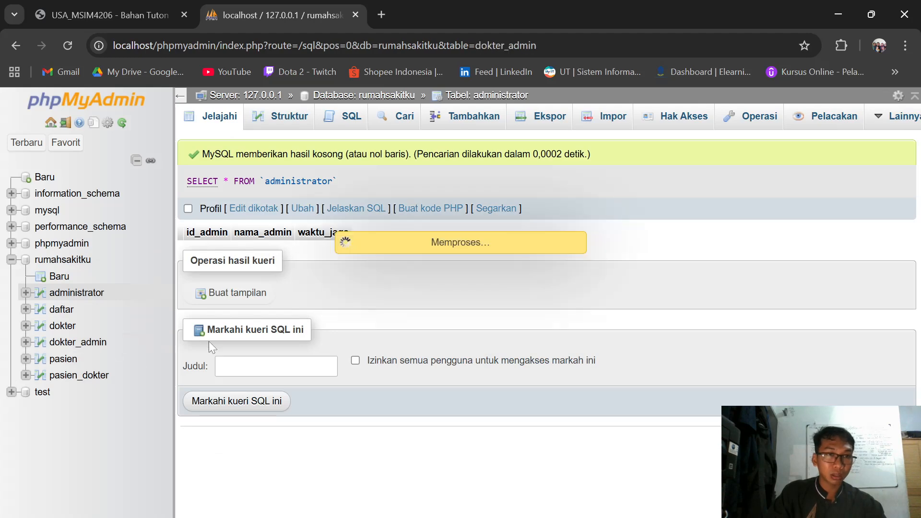
{"action": "left_click", "coordinate": [282, 126]}
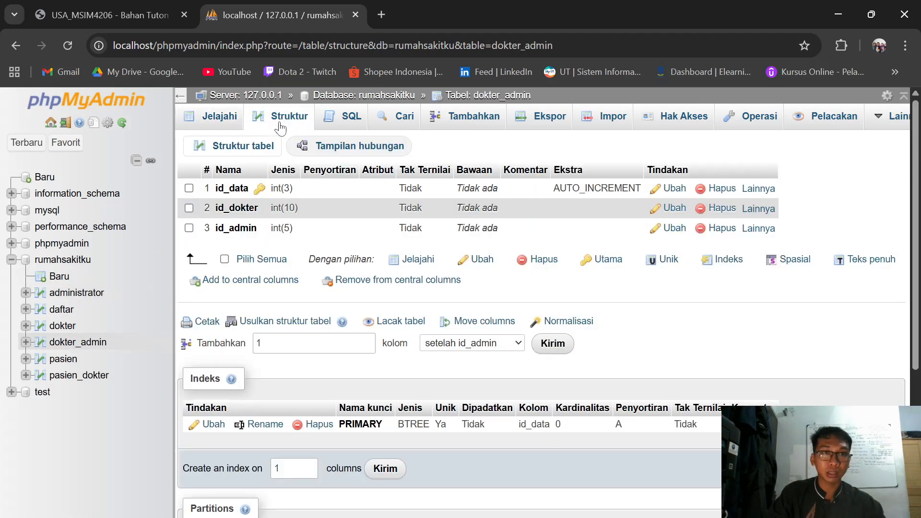
{"action": "left_click", "coordinate": [757, 211]}
{"action": "left_click", "coordinate": [693, 252]}
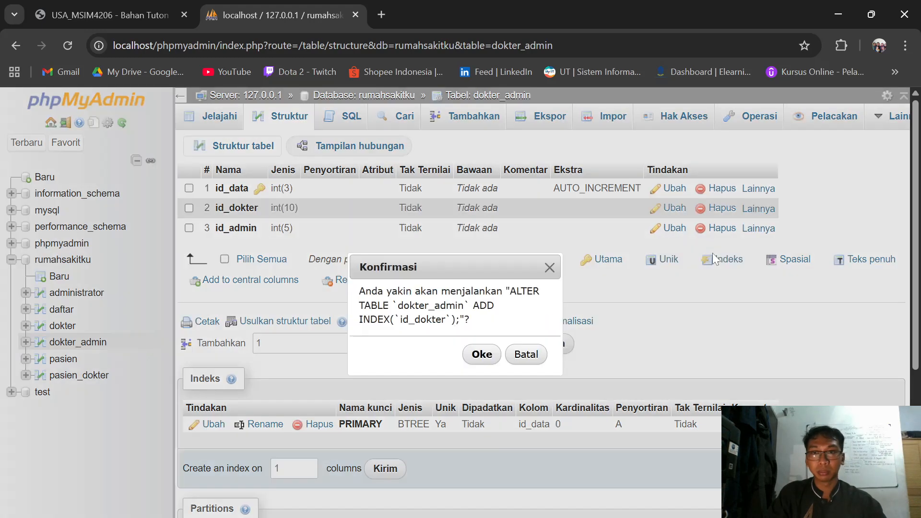
{"action": "left_click", "coordinate": [482, 355]}
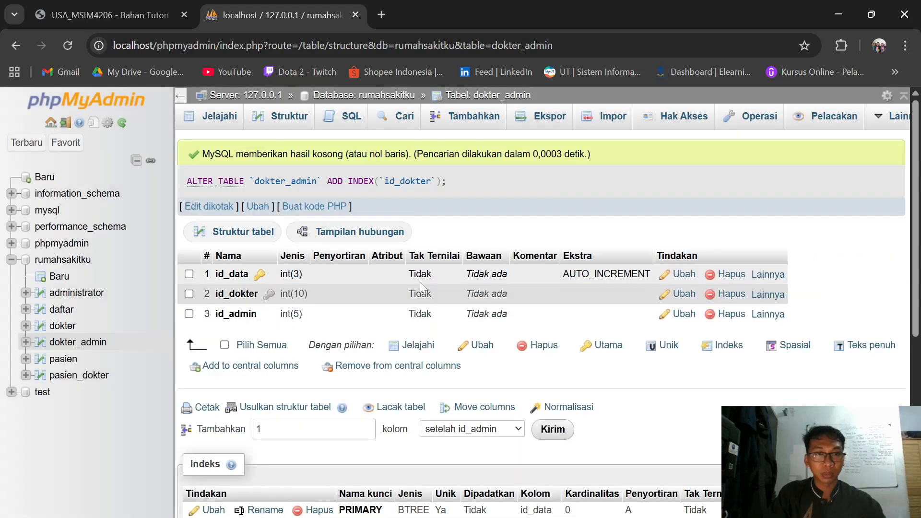
{"action": "left_click", "coordinate": [768, 315]}
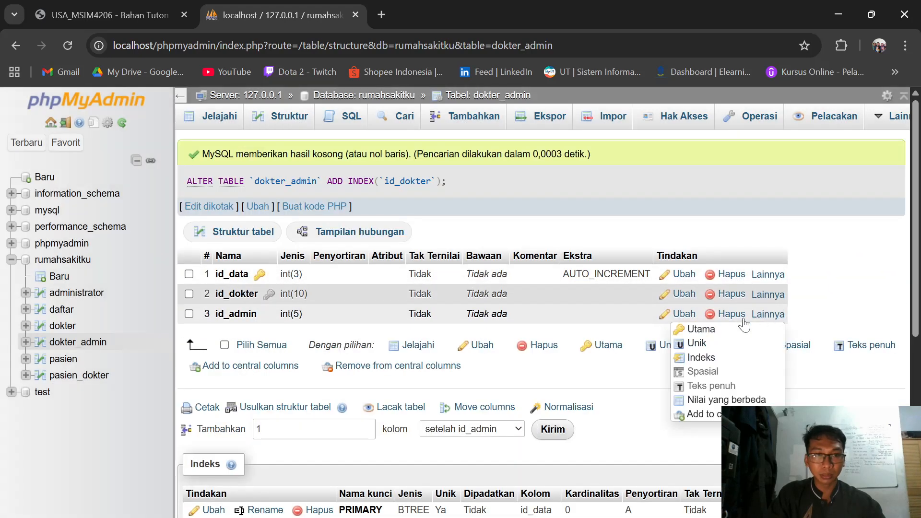
{"action": "left_click", "coordinate": [676, 356]}
{"action": "left_click", "coordinate": [482, 354]}
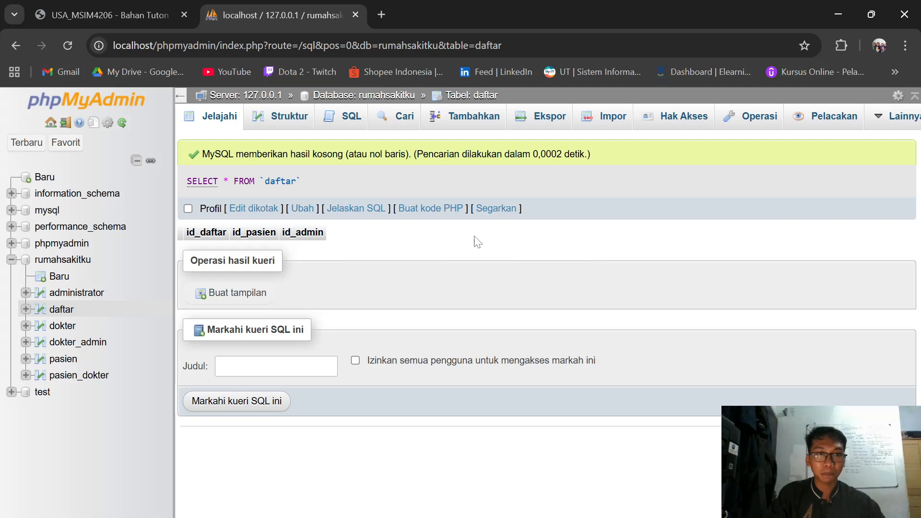
Add indexes on the id_pasien and id_admin columns in the structure of the daftar table.
{"action": "left_click", "coordinate": [296, 125]}
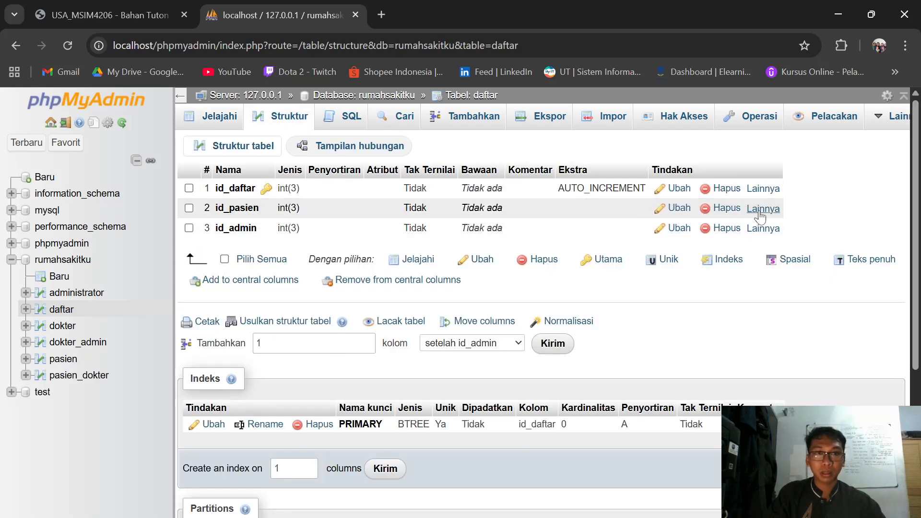
{"action": "mouse_move", "coordinate": [760, 217]}
{"action": "left_click", "coordinate": [696, 252]}
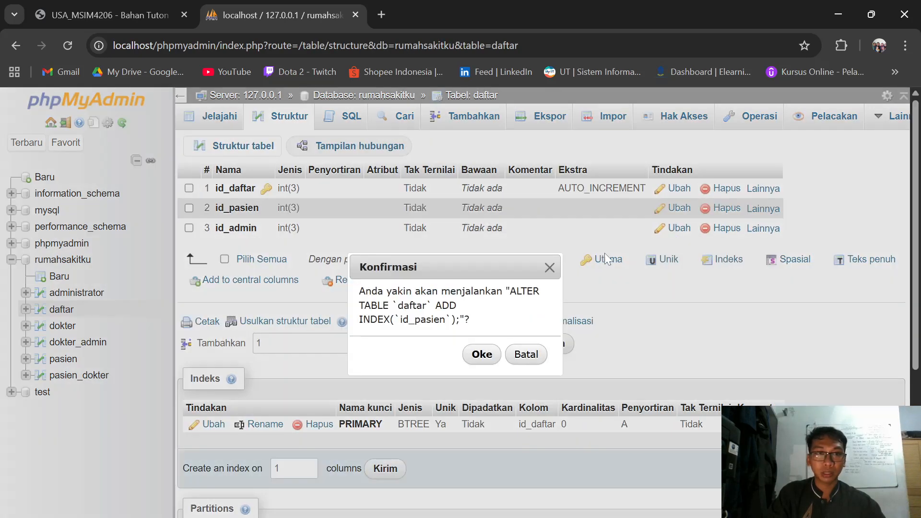
{"action": "left_click", "coordinate": [478, 353]}
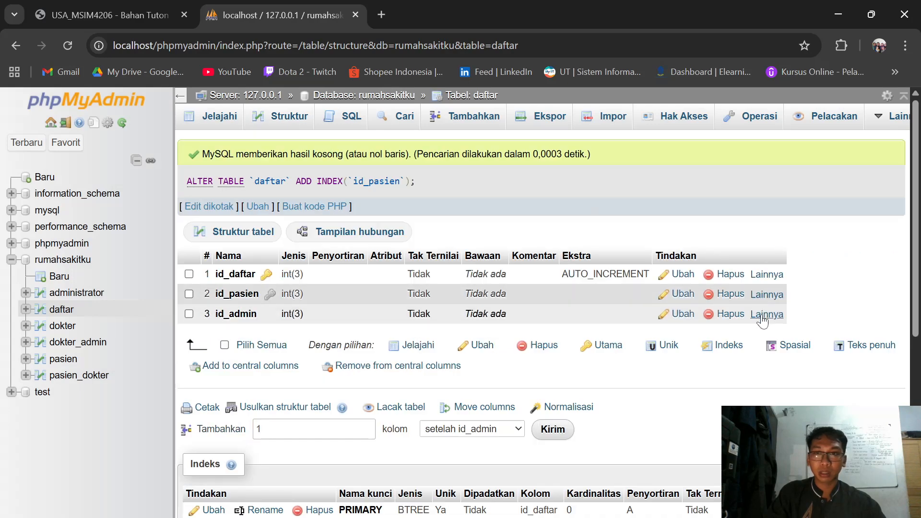
{"action": "mouse_move", "coordinate": [763, 322]}
{"action": "left_click", "coordinate": [711, 358]}
{"action": "left_click", "coordinate": [465, 357]}
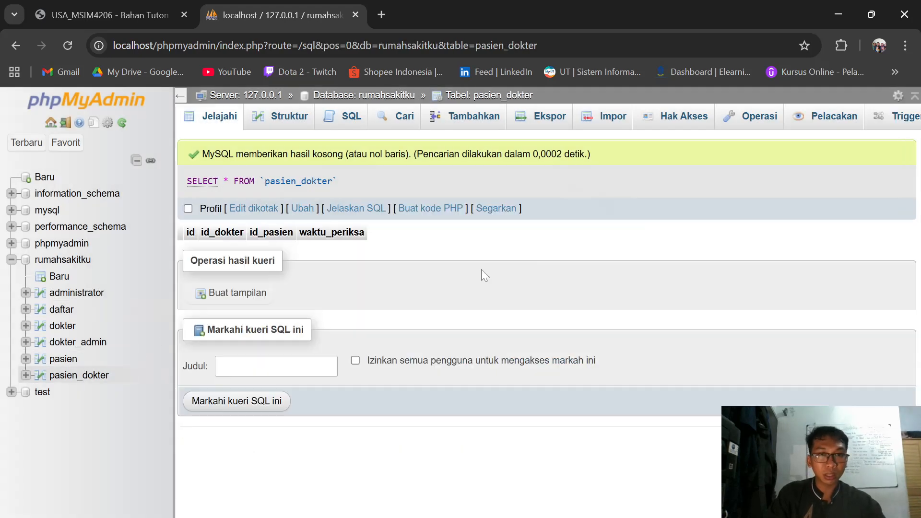
Add indexes on the id_dokter and id_pasien columns in the structure of the pasien_dokter table.
{"action": "left_click", "coordinate": [72, 375]}
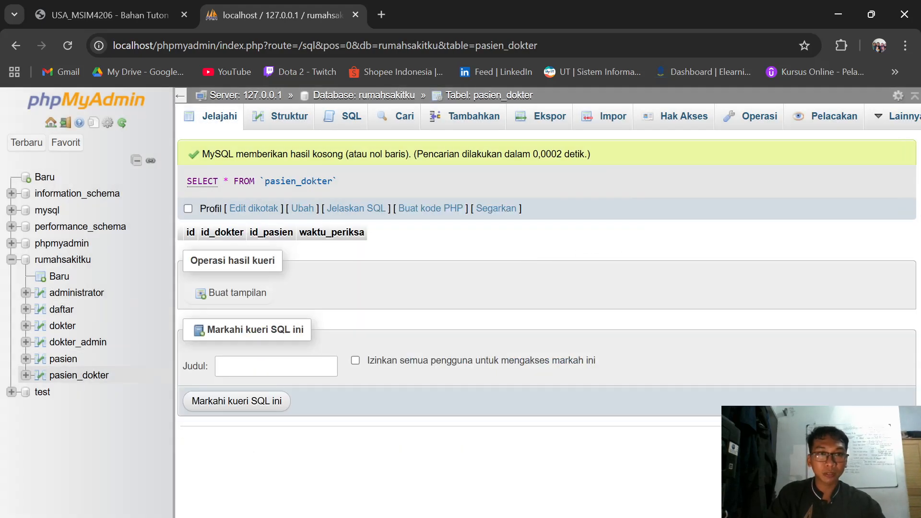
{"action": "left_click", "coordinate": [263, 126]}
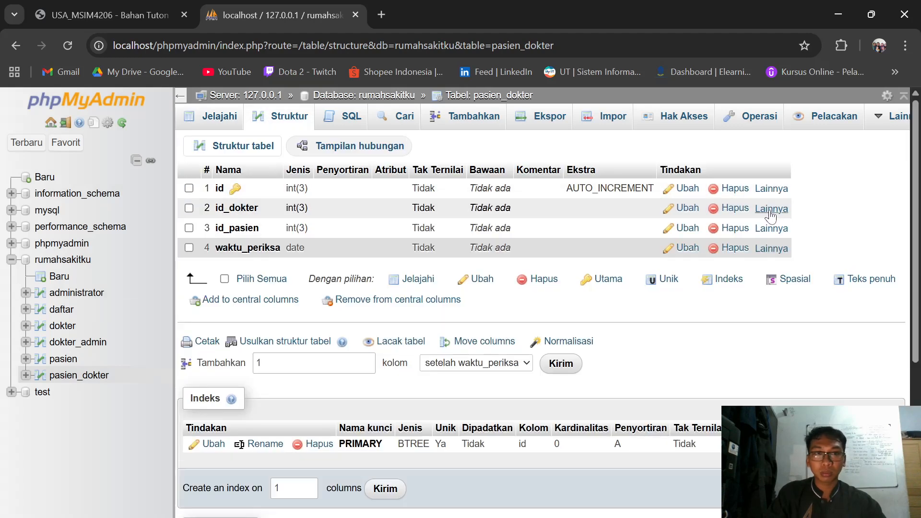
{"action": "left_click", "coordinate": [771, 209]}
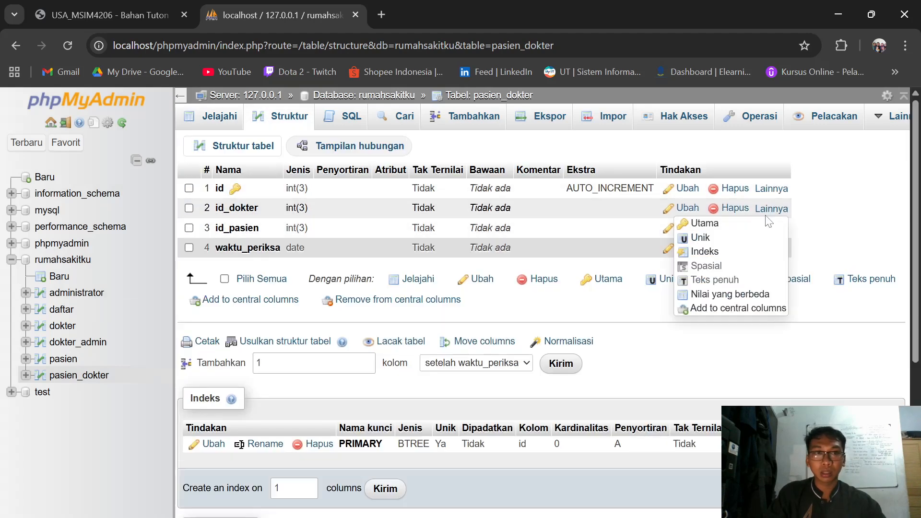
{"action": "left_click", "coordinate": [706, 252]}
{"action": "left_click", "coordinate": [479, 354]}
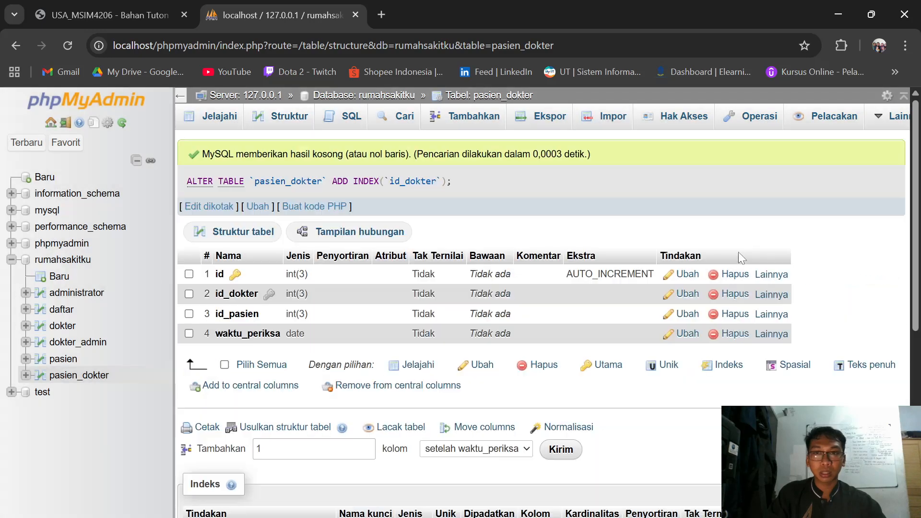
{"action": "left_click", "coordinate": [769, 315]}
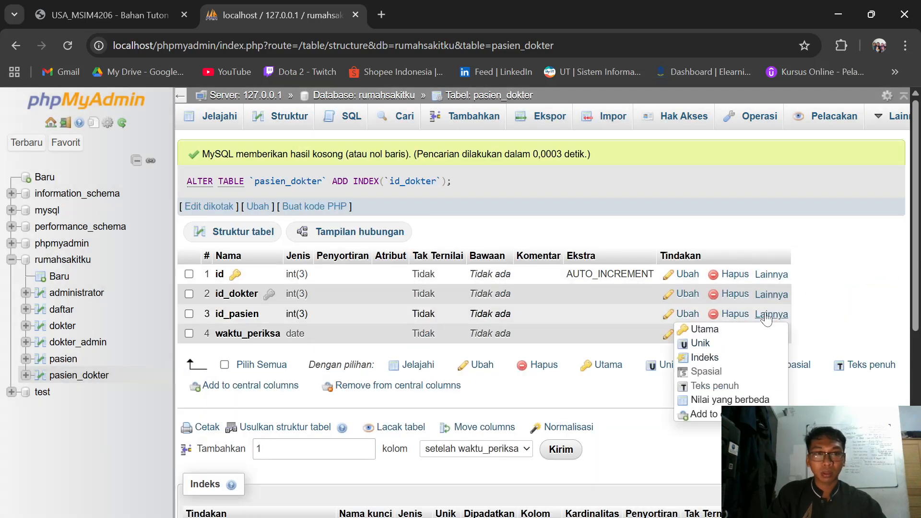
{"action": "left_click", "coordinate": [705, 358]}
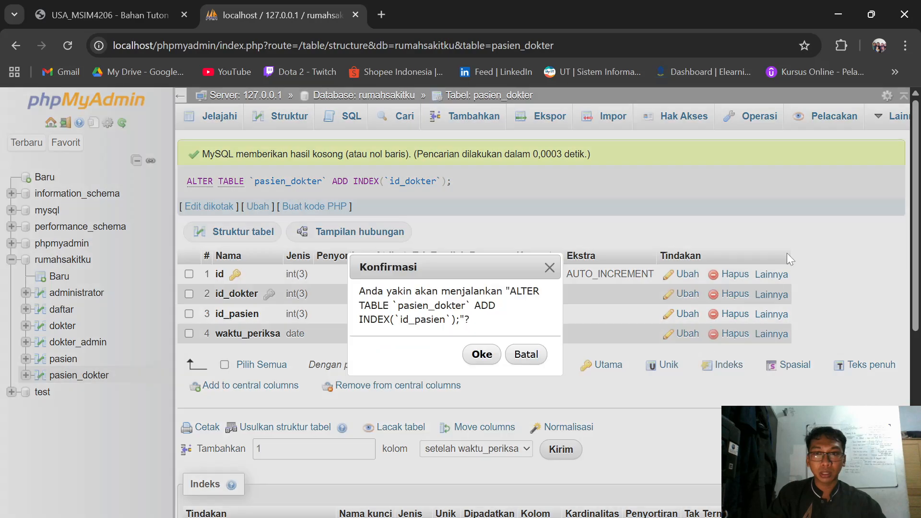
{"action": "left_click", "coordinate": [482, 355]}
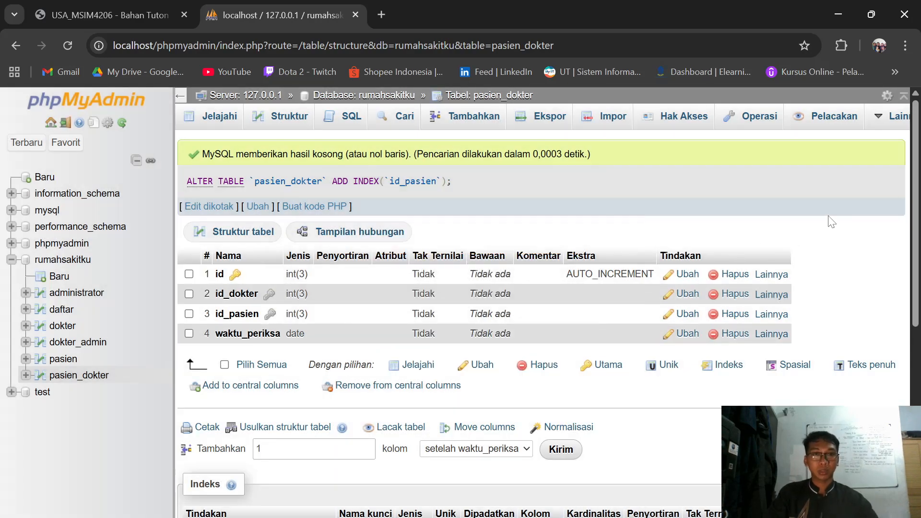
Open the designer view of the rumahsakitku database.
{"action": "left_click", "coordinate": [75, 264]}
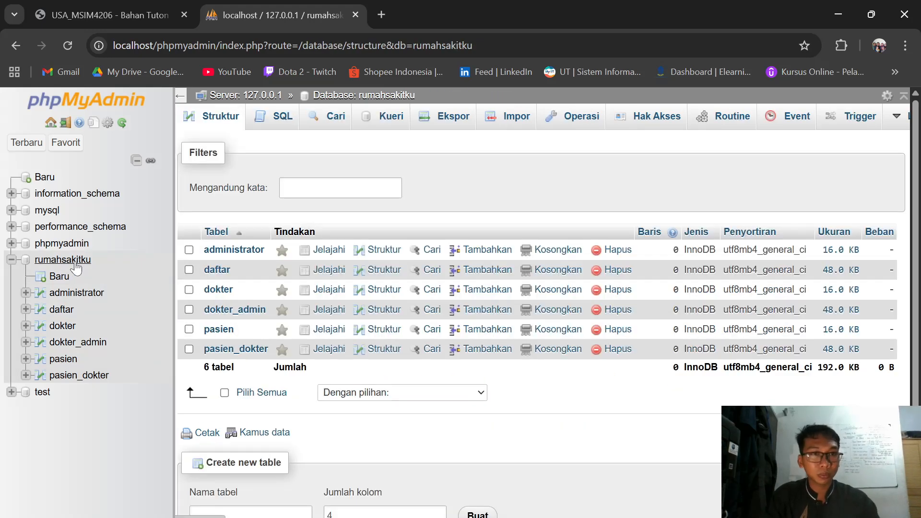
{"action": "mouse_move", "coordinate": [897, 119]}
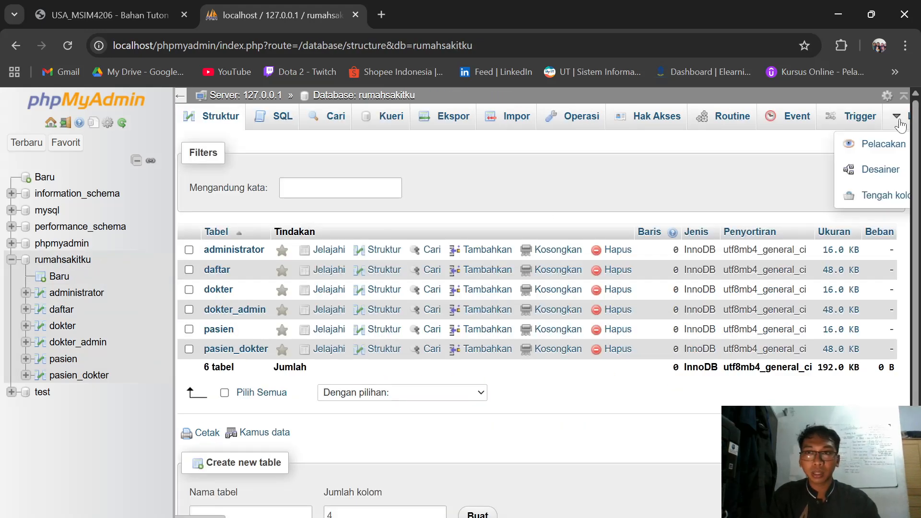
{"action": "left_click", "coordinate": [870, 172]}
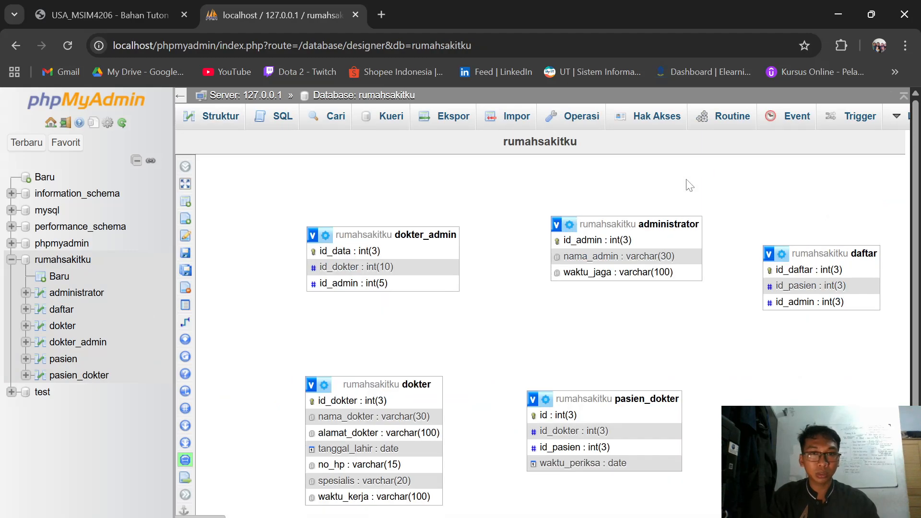
{"action": "scroll", "coordinate": [555, 290], "scroll_direction": "down", "scroll_amount": 2}
{"action": "scroll", "coordinate": [555, 290], "scroll_direction": "up", "scroll_amount": 2}
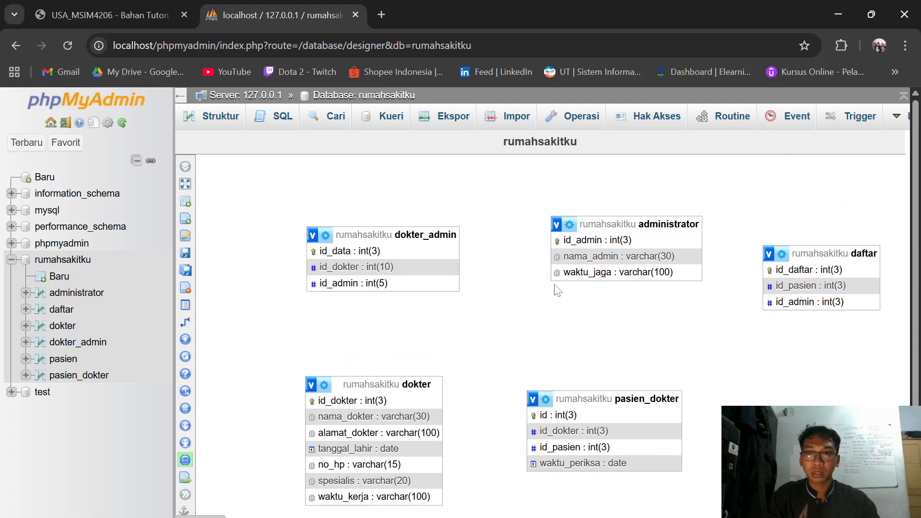
{"action": "scroll", "coordinate": [557, 293], "scroll_direction": "down", "scroll_amount": 2}
{"action": "scroll", "coordinate": [572, 334], "scroll_direction": "up", "scroll_amount": 2}
Reposition the pasien_dokter, dokter and dokter_admin tables in the diagram, keeping dokter_admin clear of the administrator table.
{"action": "mouse_move", "coordinate": [551, 399]}
{"action": "left_mouse_down"}
{"action": "mouse_move", "coordinate": [375, 382]}
{"action": "mouse_move", "coordinate": [570, 372]}
{"action": "mouse_move", "coordinate": [563, 387]}
{"action": "left_mouse_up"}
{"action": "left_click_drag", "start_coordinate": [379, 385], "coordinate": [452, 369]}
{"action": "left_click_drag", "start_coordinate": [377, 228], "coordinate": [471, 219]}
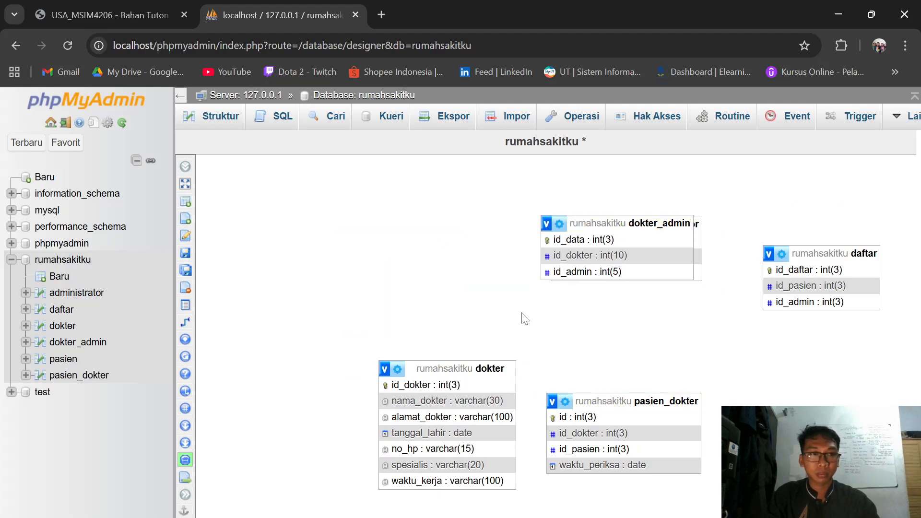
{"action": "left_click_drag", "start_coordinate": [575, 223], "coordinate": [628, 346]}
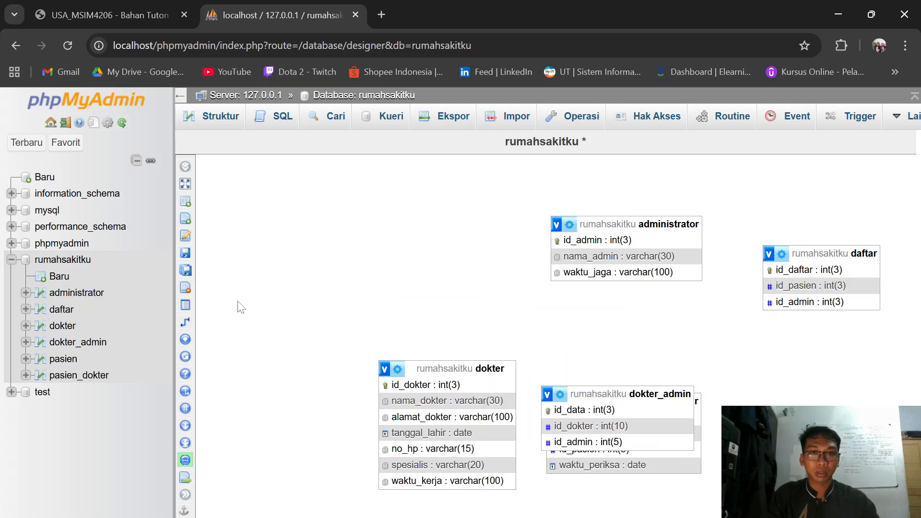
Save the layout changes to the current designer page and cancel opening another page.
{"action": "mouse_move", "coordinate": [225, 287]}
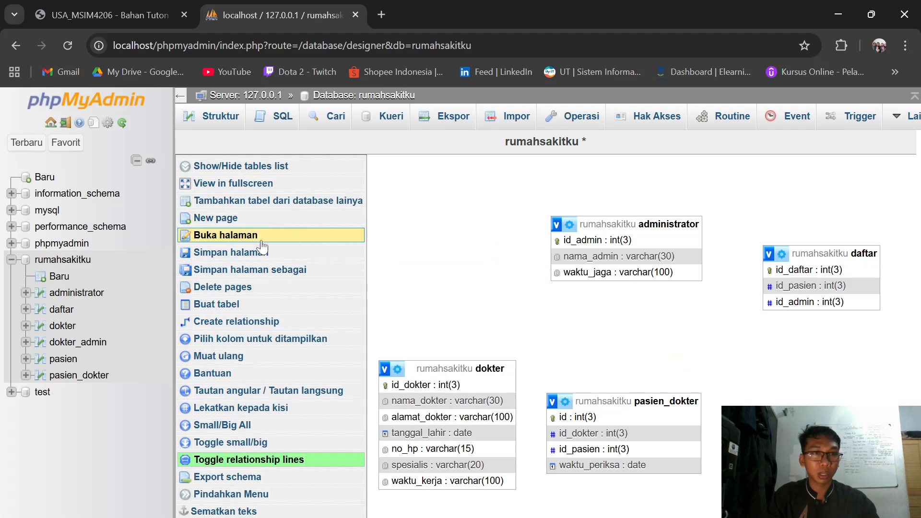
{"action": "left_click", "coordinate": [263, 240]}
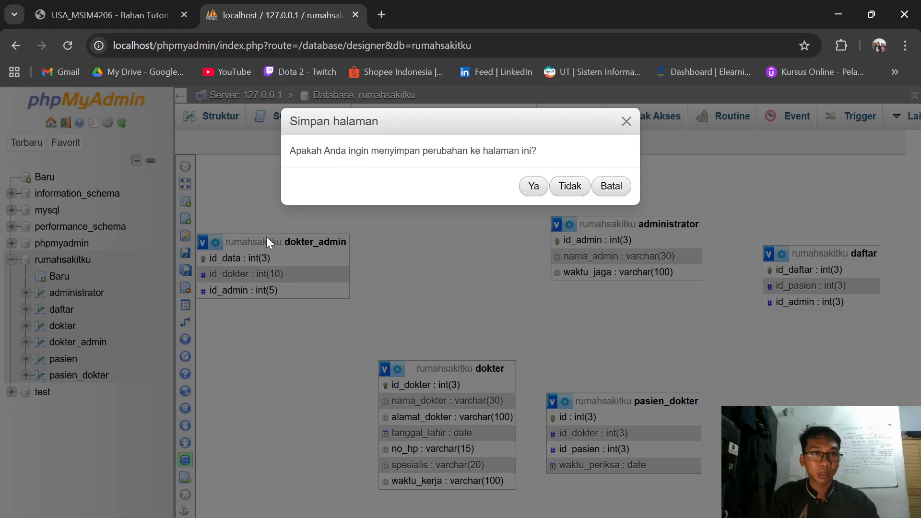
{"action": "left_click", "coordinate": [535, 187]}
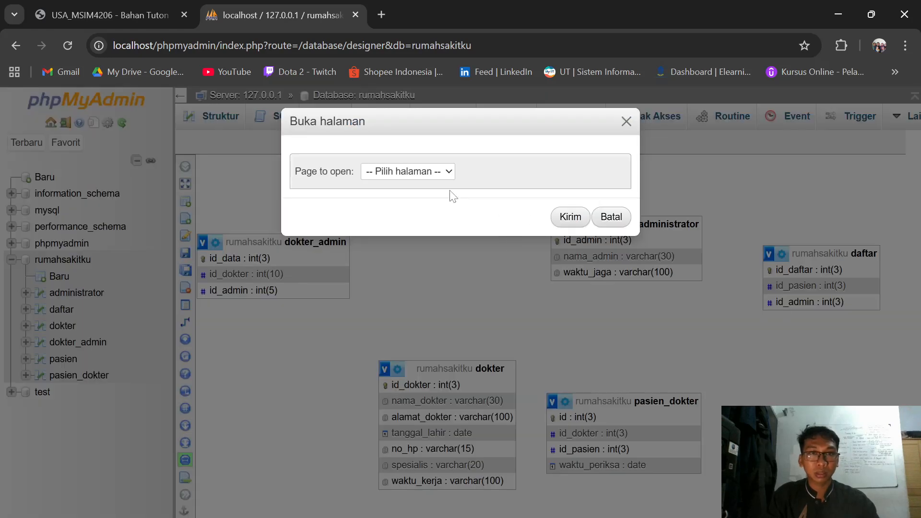
{"action": "left_click", "coordinate": [599, 217]}
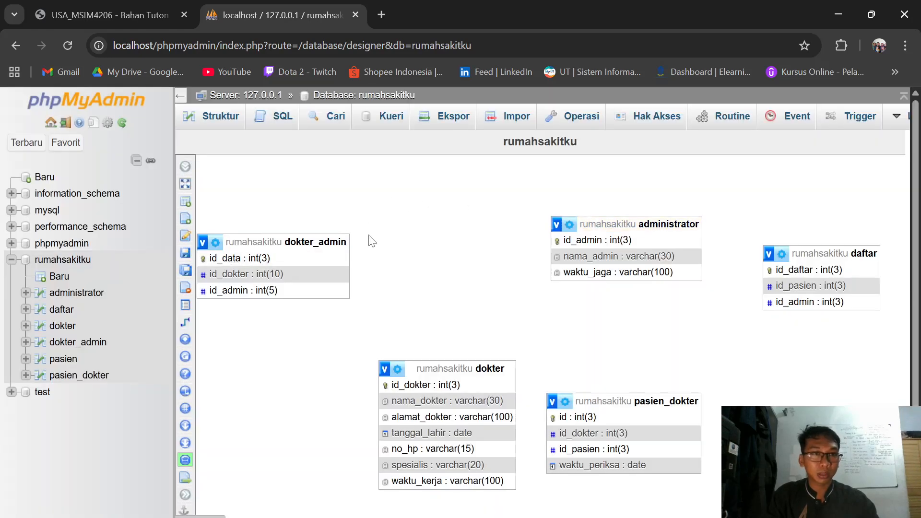
Create a new designer page and move dokter_admin to its upper left, pasien to its lower right and daftar above pasien.
{"action": "mouse_move", "coordinate": [188, 267]}
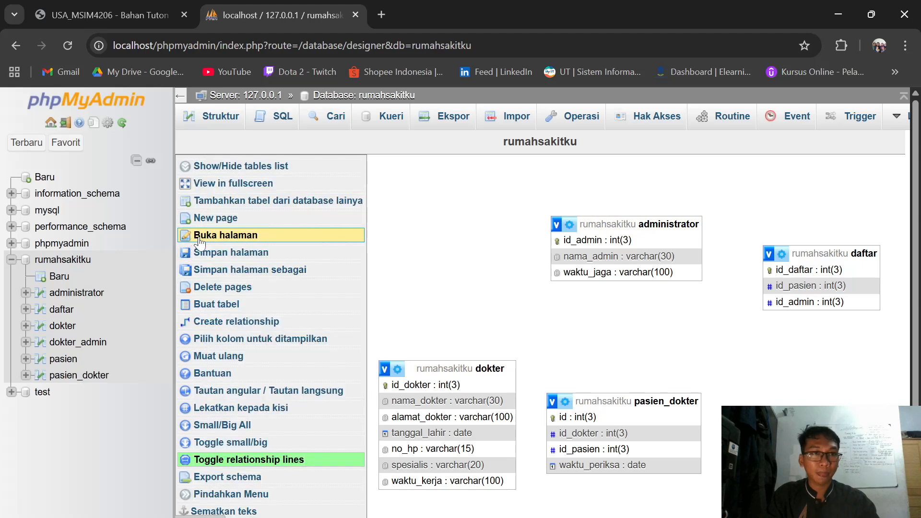
{"action": "left_click", "coordinate": [224, 219]}
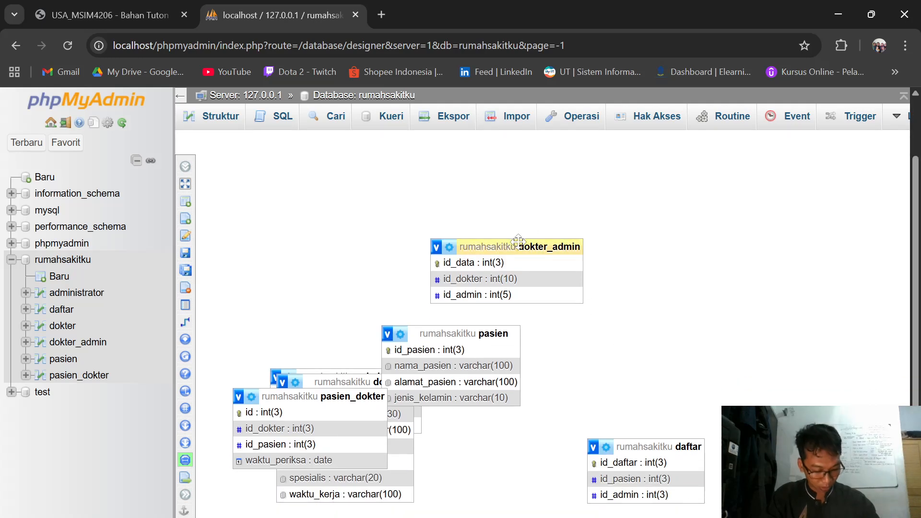
{"action": "scroll", "coordinate": [538, 258], "scroll_direction": "up", "scroll_amount": 1}
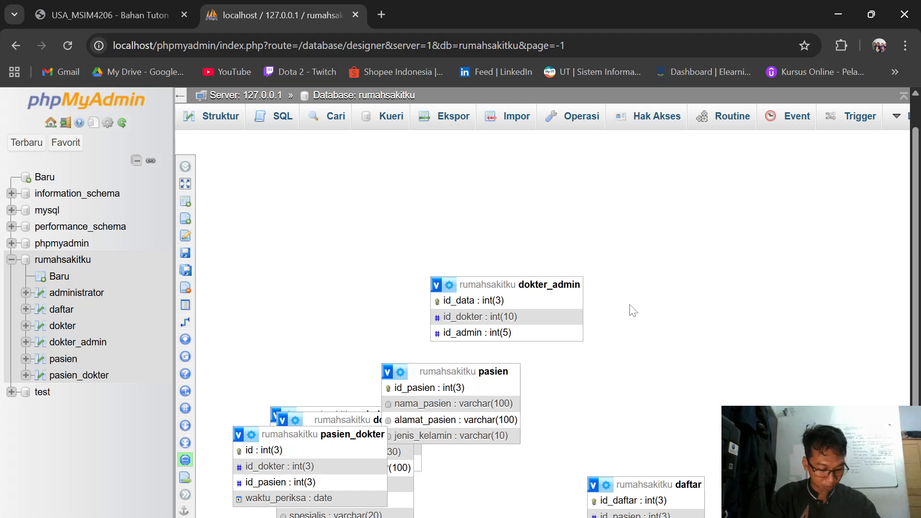
{"action": "left_click_drag", "start_coordinate": [521, 284], "coordinate": [349, 214]}
{"action": "scroll", "coordinate": [360, 231], "scroll_direction": "down", "scroll_amount": 1}
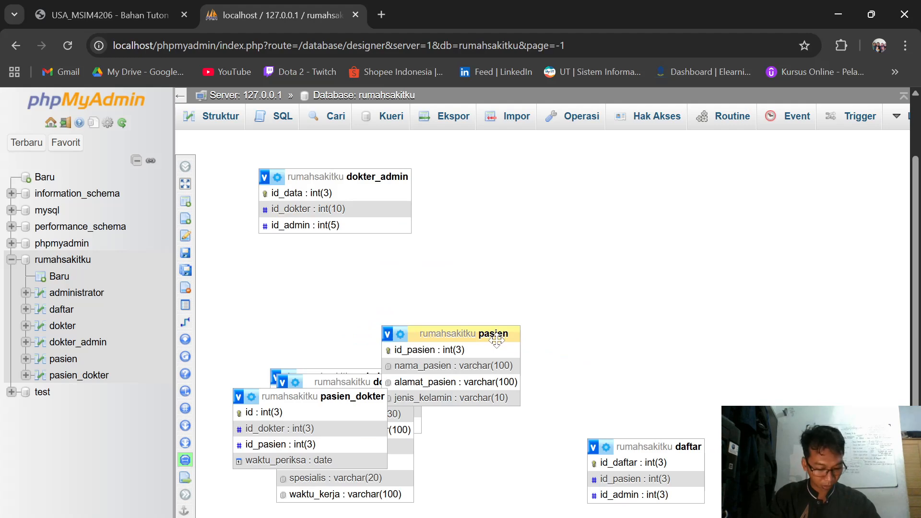
{"action": "left_click_drag", "start_coordinate": [488, 332], "coordinate": [779, 341]}
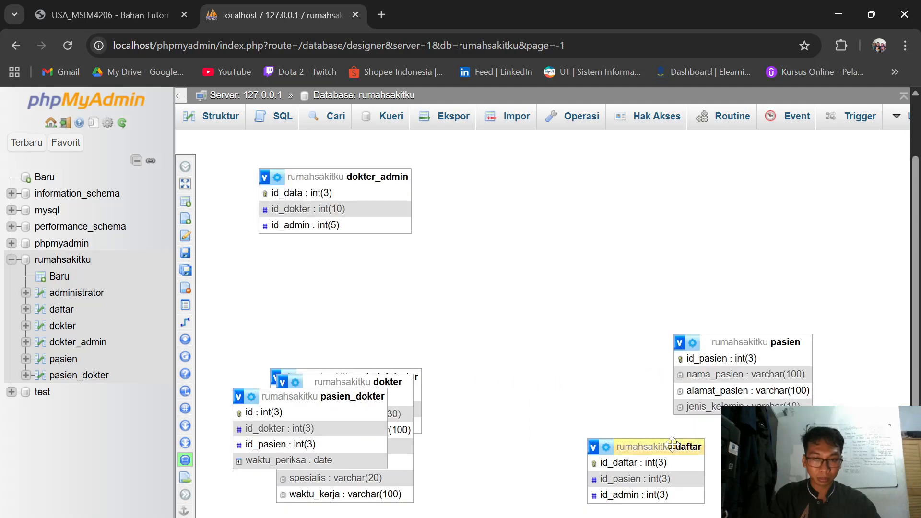
{"action": "scroll", "coordinate": [672, 446], "scroll_direction": "up", "scroll_amount": 1}
{"action": "left_click_drag", "start_coordinate": [664, 483], "coordinate": [771, 218]}
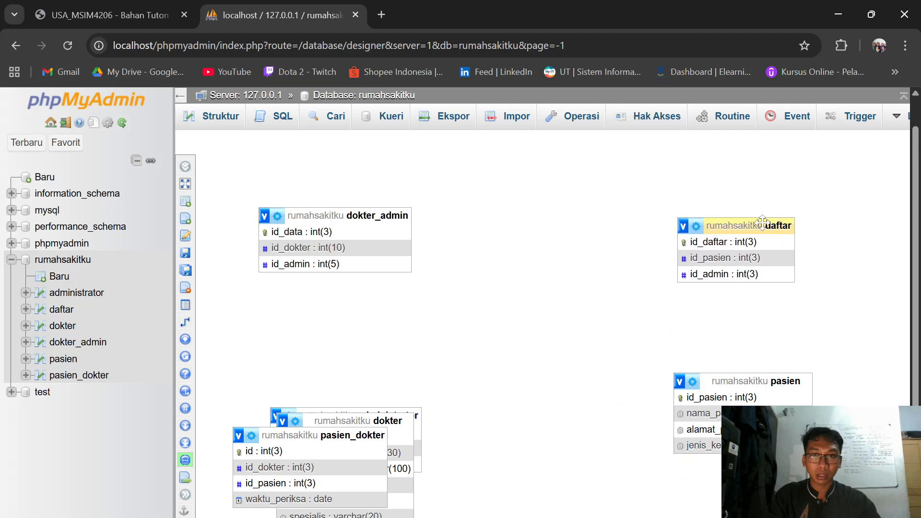
Place pasien_dokter between dokter and pasien, dokter below dokter_admin, and administrator between dokter_admin and daftar.
{"action": "scroll", "coordinate": [648, 312], "scroll_direction": "down", "scroll_amount": 1}
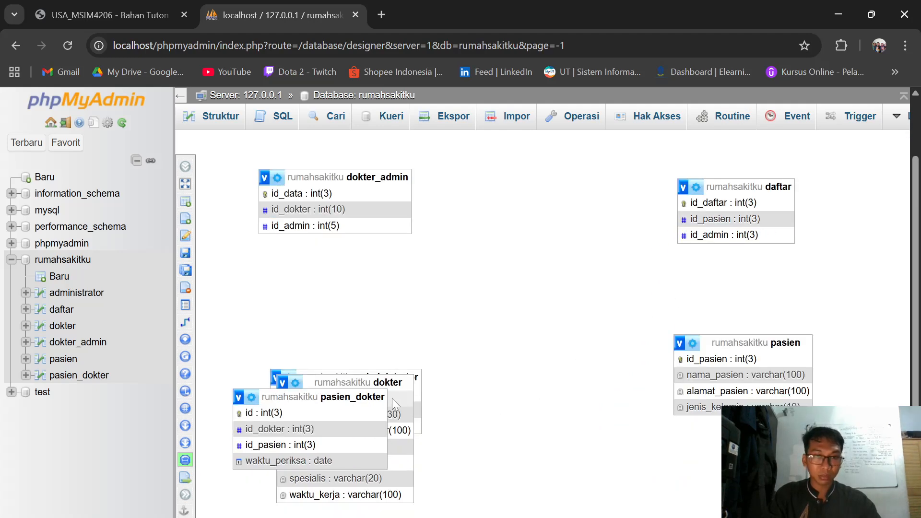
{"action": "scroll", "coordinate": [350, 400], "scroll_direction": "up", "scroll_amount": 1}
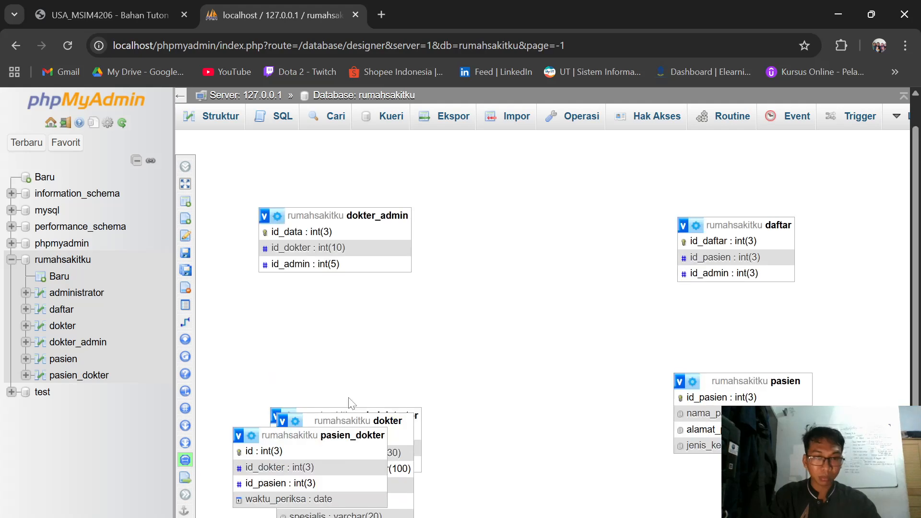
{"action": "left_click_drag", "start_coordinate": [320, 436], "coordinate": [533, 387]}
{"action": "scroll", "coordinate": [532, 395], "scroll_direction": "down", "scroll_amount": 1}
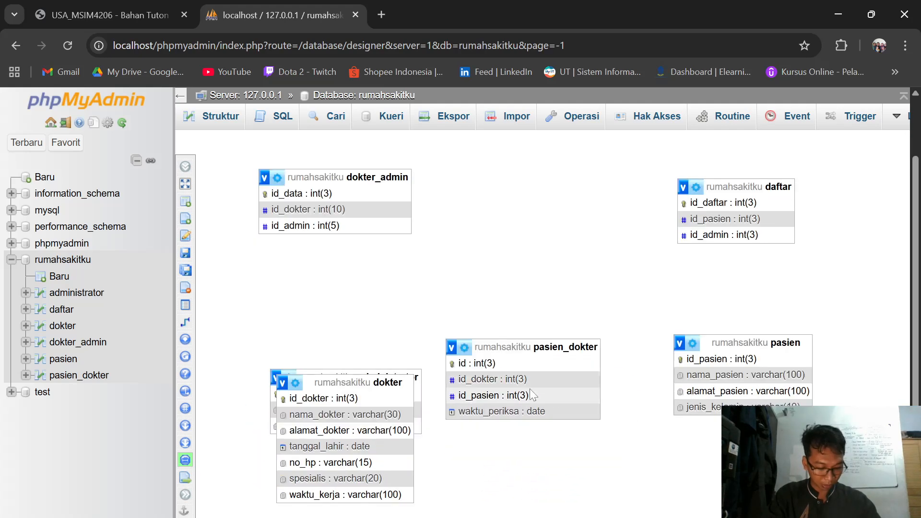
{"action": "scroll", "coordinate": [366, 389], "scroll_direction": "up", "scroll_amount": 1}
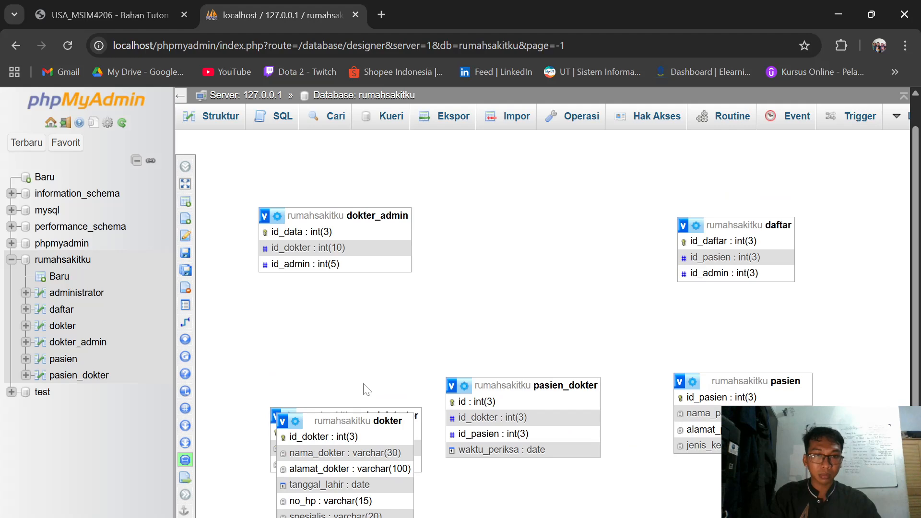
{"action": "left_click_drag", "start_coordinate": [379, 421], "coordinate": [351, 362]}
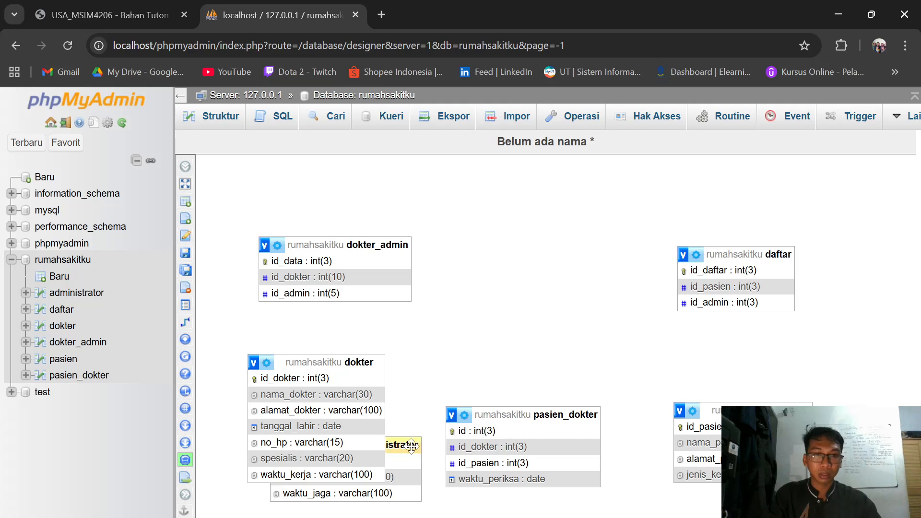
{"action": "left_click_drag", "start_coordinate": [407, 445], "coordinate": [608, 215]}
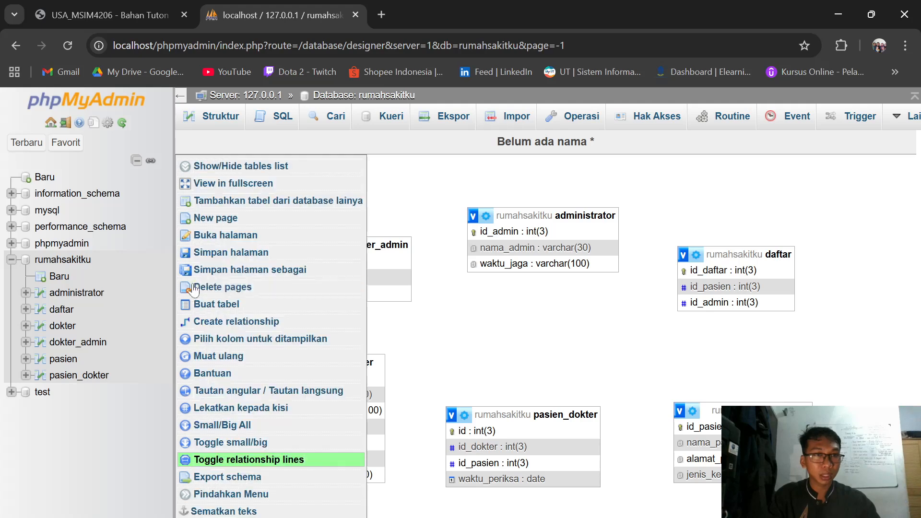
Try to save the new designer page under the name rumahsakitku.
{"action": "left_click", "coordinate": [216, 252]}
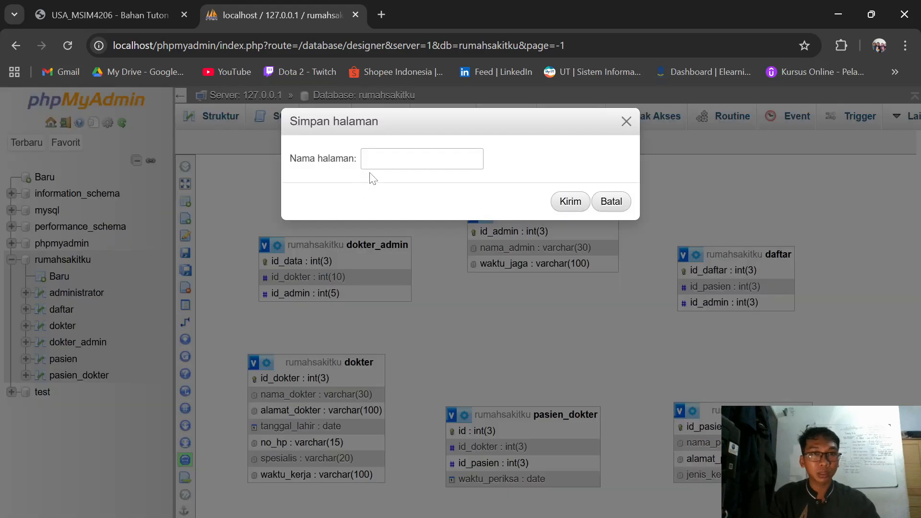
{"action": "left_click", "coordinate": [374, 161]}
{"action": "left_click", "coordinate": [437, 194]}
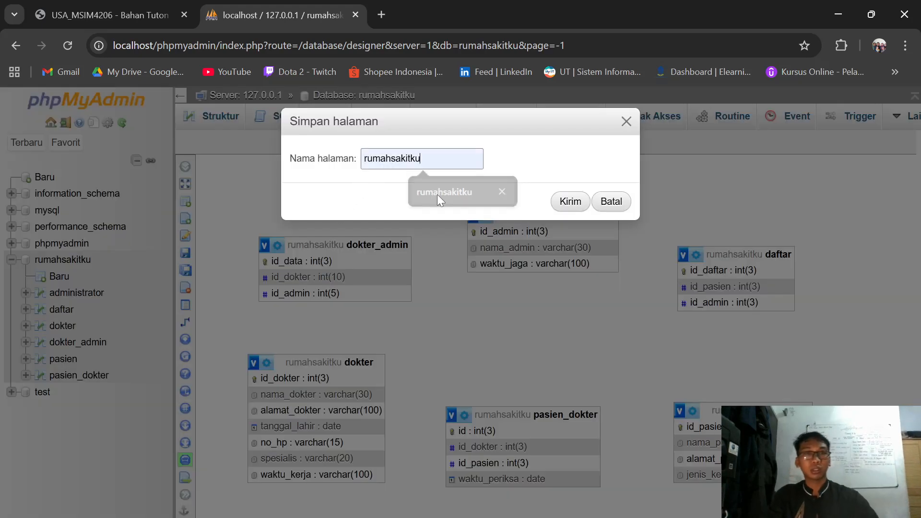
{"action": "left_click", "coordinate": [568, 201]}
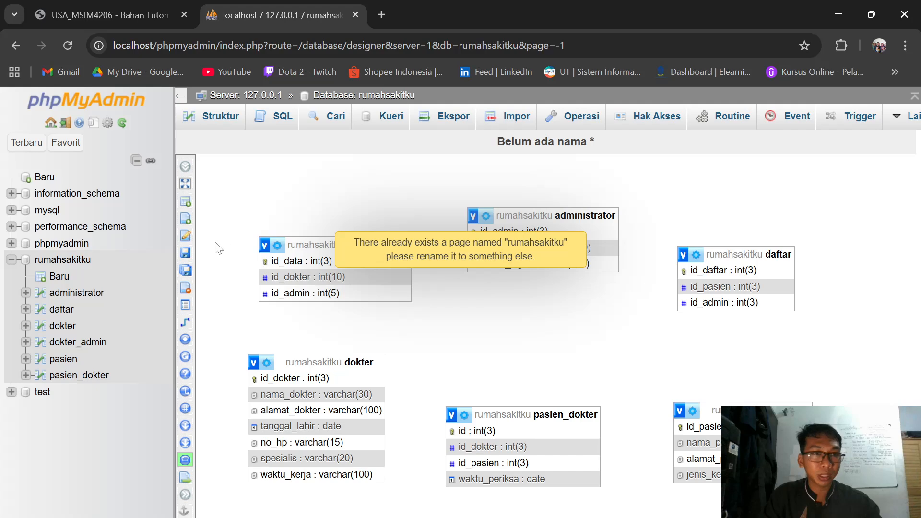
Save the new designer page under the name rumahsakit.
{"action": "mouse_move", "coordinate": [225, 269]}
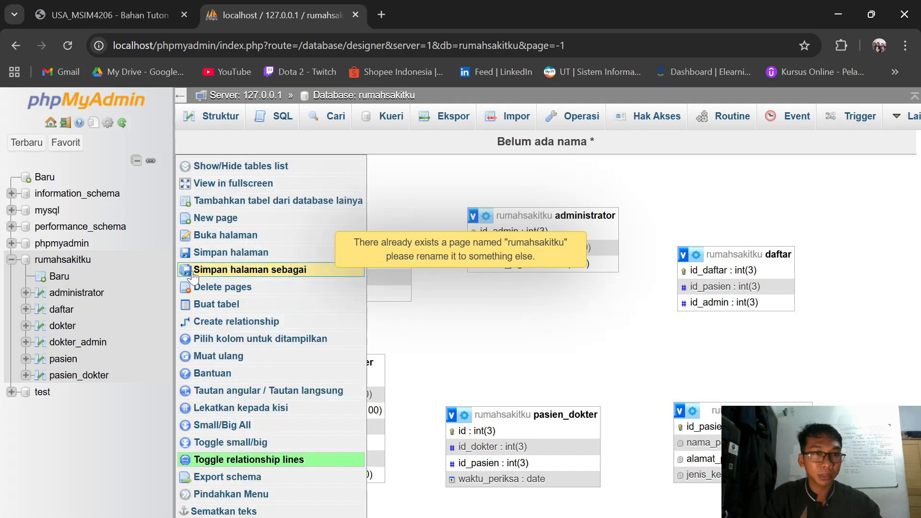
{"action": "left_click", "coordinate": [233, 253]}
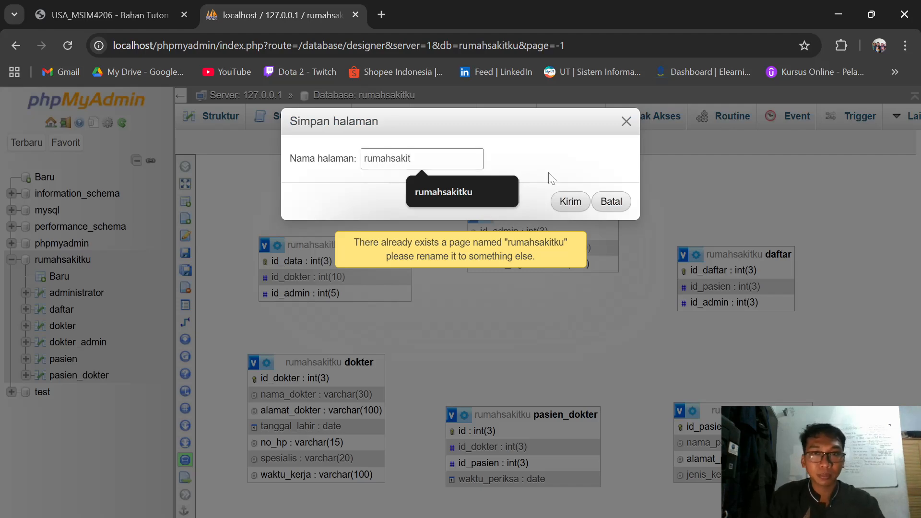
{"action": "left_click", "coordinate": [568, 201]}
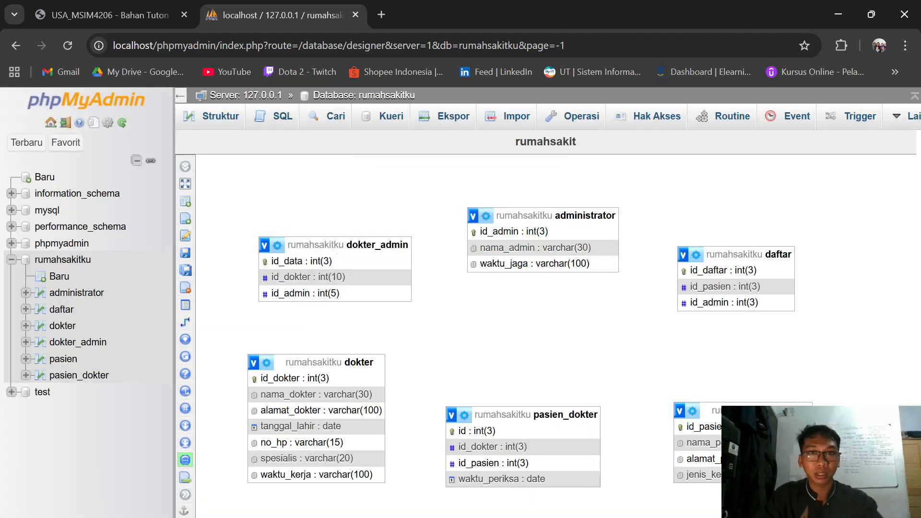
{"action": "left_click_drag", "start_coordinate": [580, 146], "coordinate": [520, 143]}
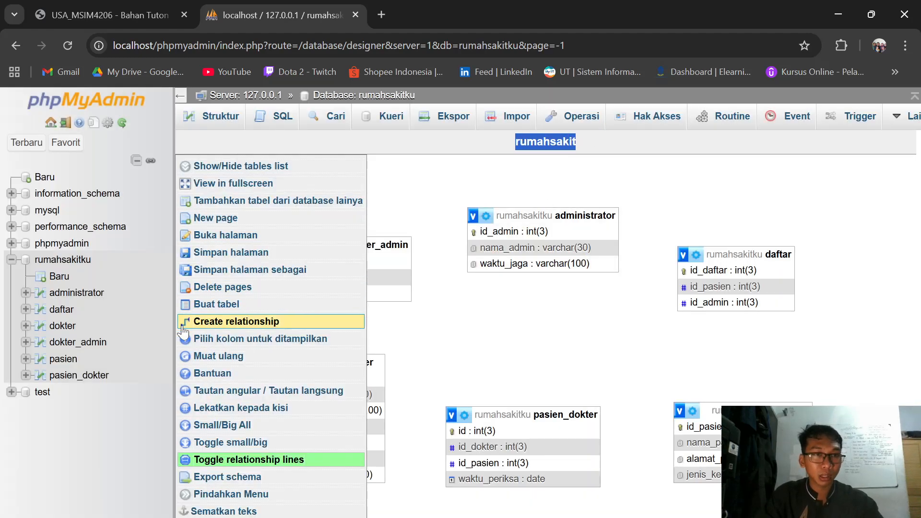
Create a foreign-key relationship from administrator's id_admin to dokter_admin's id_admin, with CASCADE on delete and on update.
{"action": "left_click", "coordinate": [197, 326]}
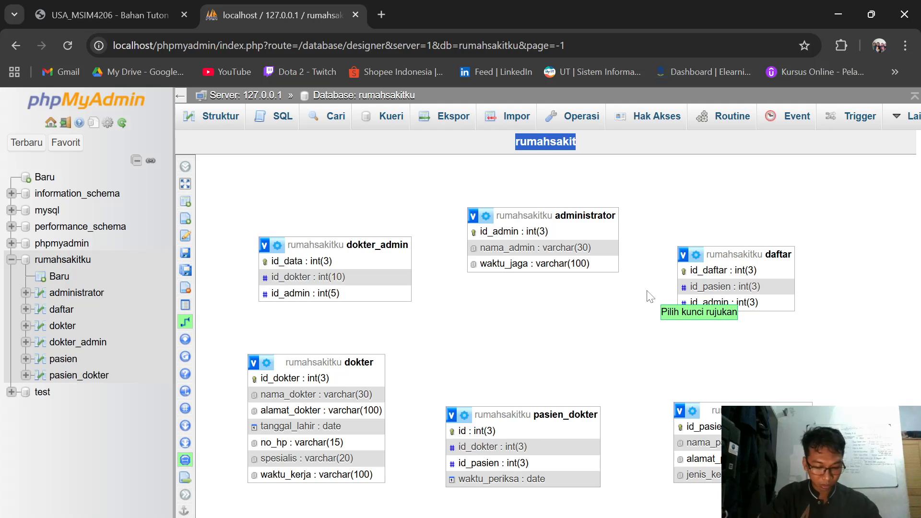
{"action": "left_click", "coordinate": [714, 272]}
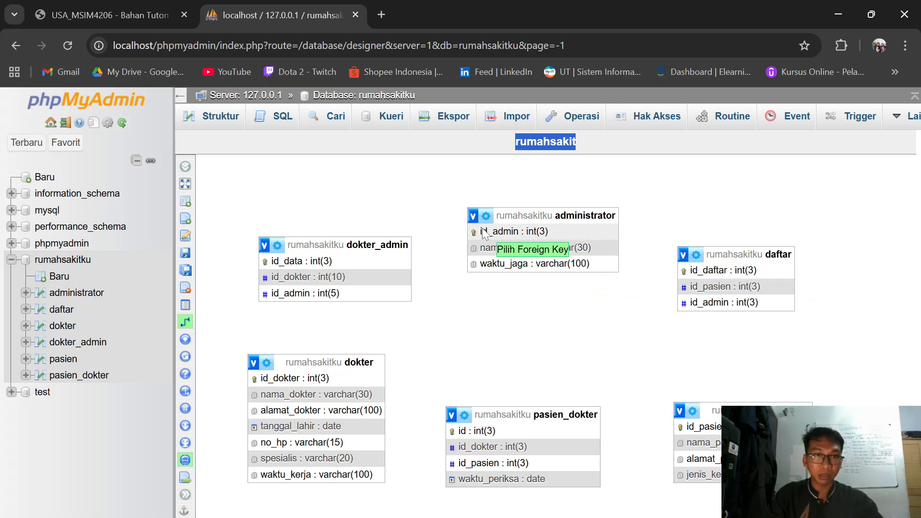
{"action": "left_click", "coordinate": [336, 294]}
{"action": "left_click", "coordinate": [720, 354]}
{"action": "left_click", "coordinate": [720, 384]}
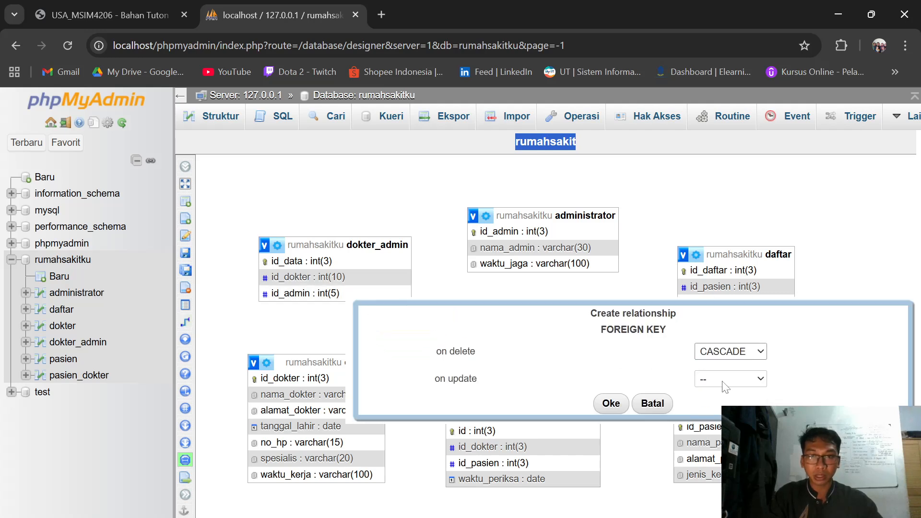
{"action": "left_click", "coordinate": [720, 379]}
{"action": "left_click", "coordinate": [711, 411]}
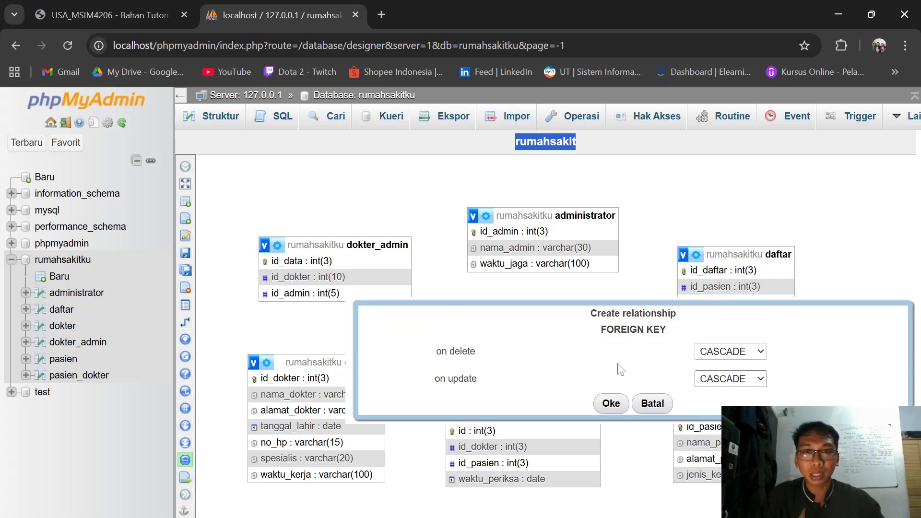
{"action": "left_click", "coordinate": [611, 404]}
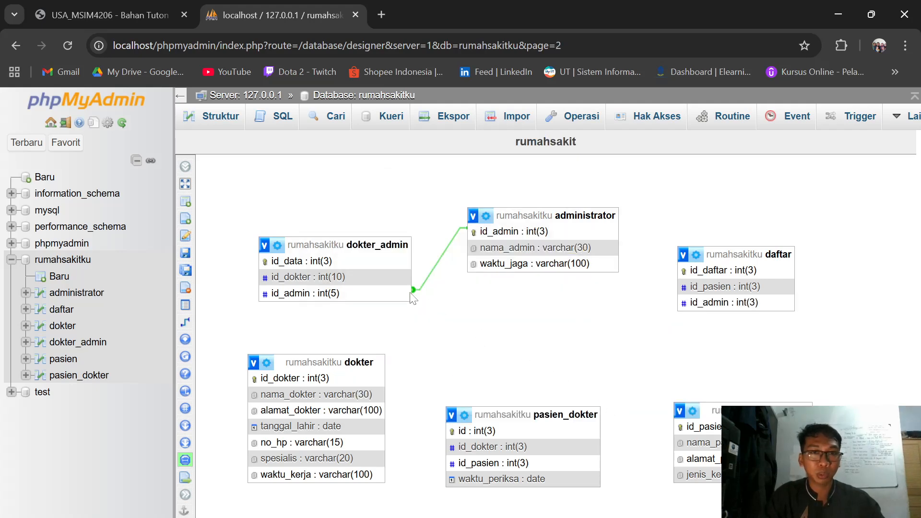
Create a foreign-key relationship from dokter_admin's id_dokter to dokter's id_dokter, with CASCADE on delete and on update.
{"action": "mouse_move", "coordinate": [185, 328]}
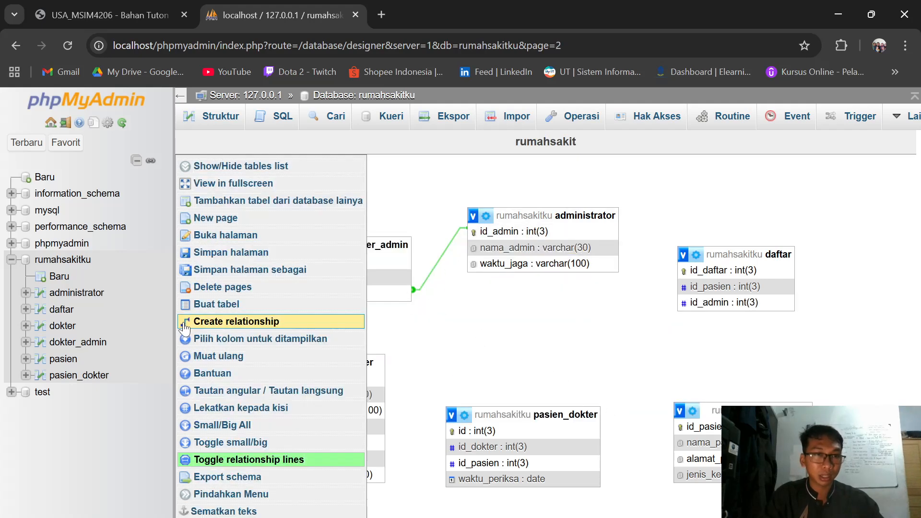
{"action": "left_click", "coordinate": [184, 328]}
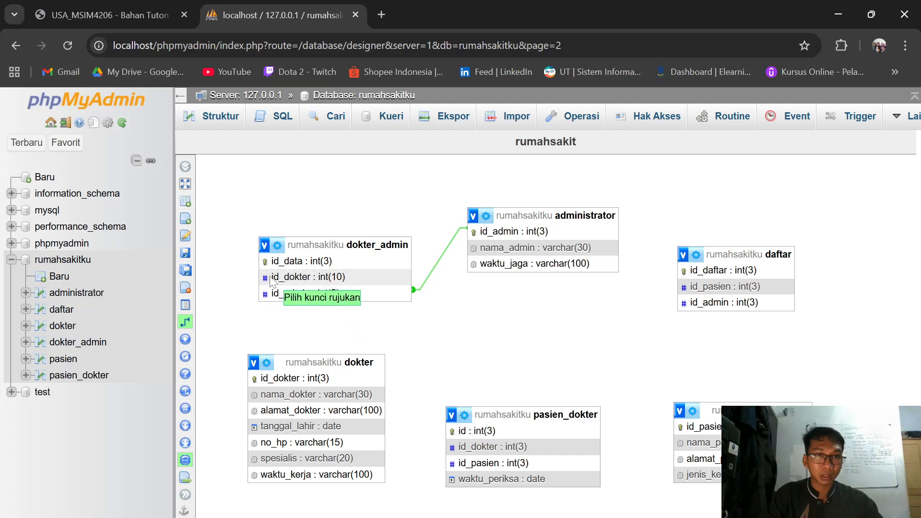
{"action": "left_click", "coordinate": [272, 281]}
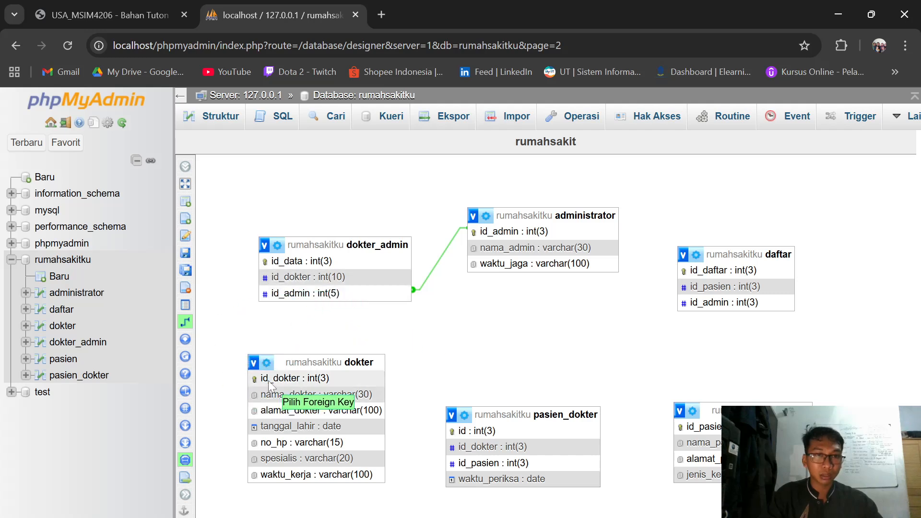
{"action": "left_click", "coordinate": [269, 381]}
{"action": "left_click", "coordinate": [710, 436]}
{"action": "left_click", "coordinate": [700, 469]}
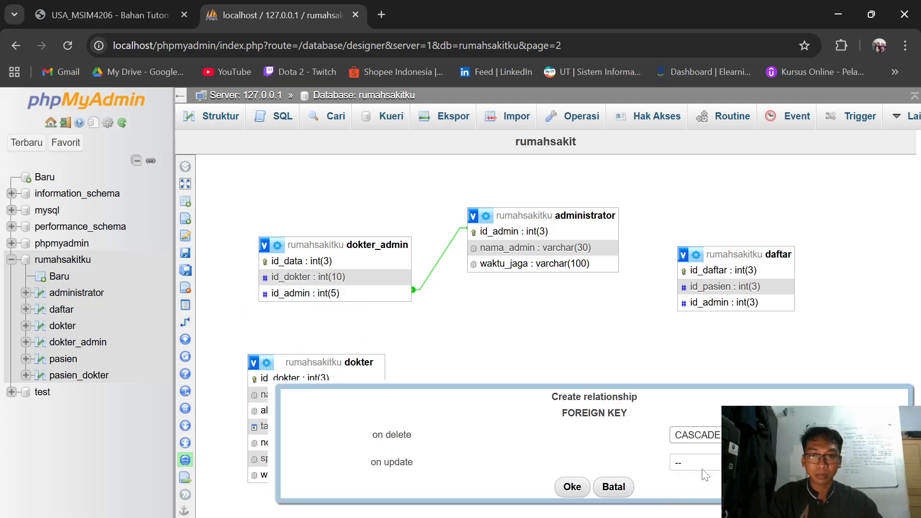
{"action": "left_click", "coordinate": [705, 463]}
{"action": "left_click", "coordinate": [698, 393]}
{"action": "left_click", "coordinate": [572, 487]}
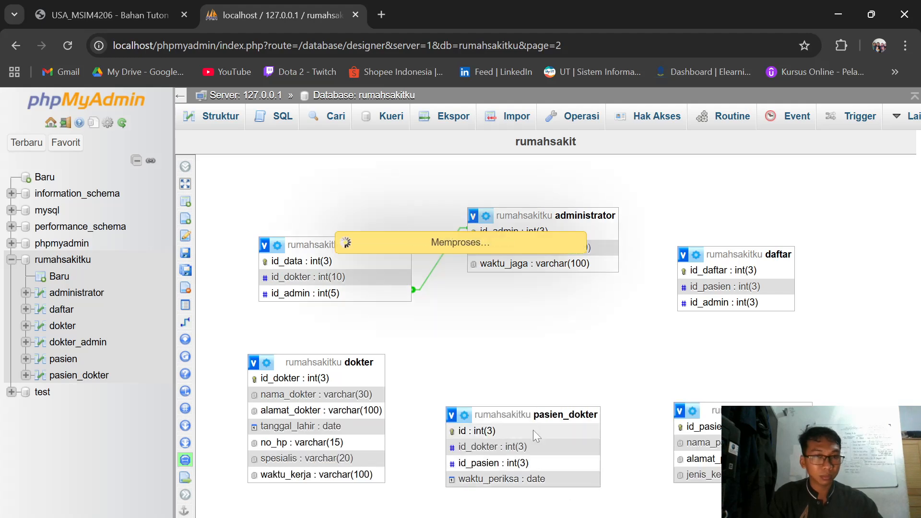
Try to create a foreign-key relationship from pasien_dokter's id_dokter to dokter's id_dokter, with CASCADE on delete and on update.
{"action": "left_click", "coordinate": [206, 320]}
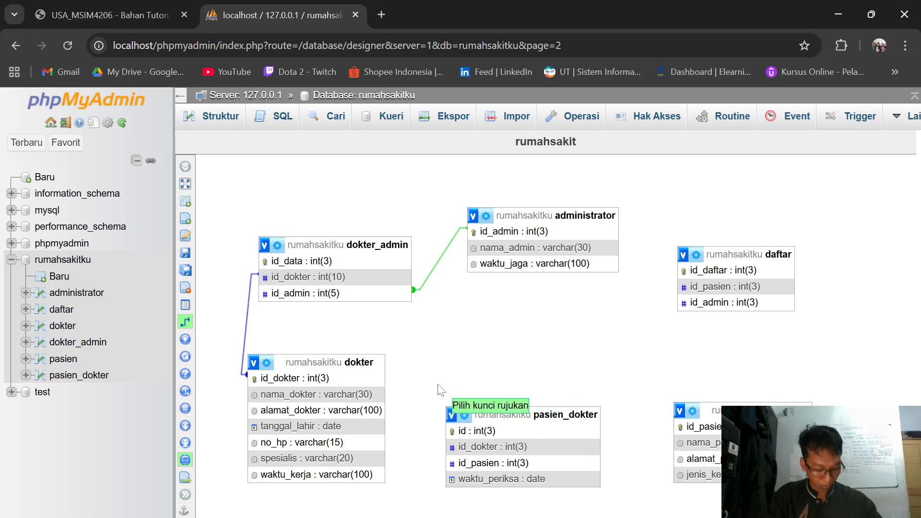
{"action": "left_click", "coordinate": [456, 447]}
{"action": "left_click", "coordinate": [358, 380]}
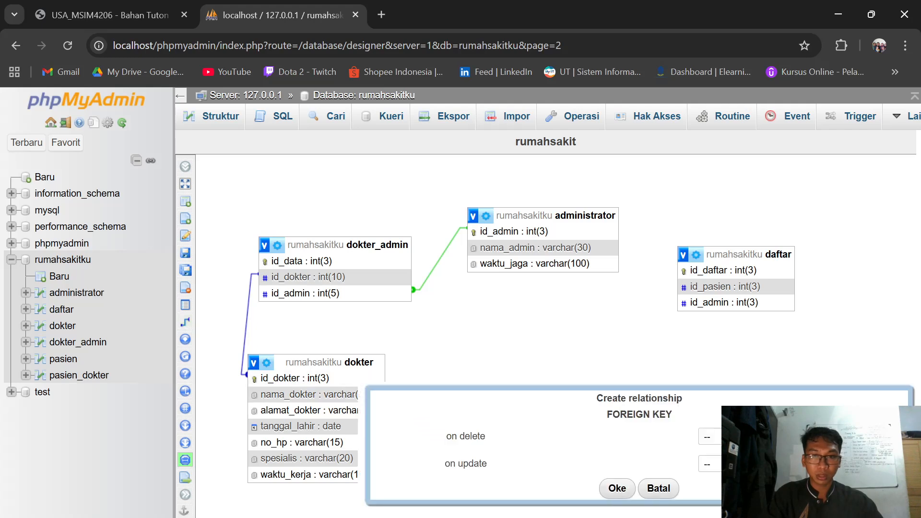
{"action": "left_click", "coordinate": [709, 437]}
{"action": "left_click", "coordinate": [709, 469]}
{"action": "left_click", "coordinate": [710, 465]}
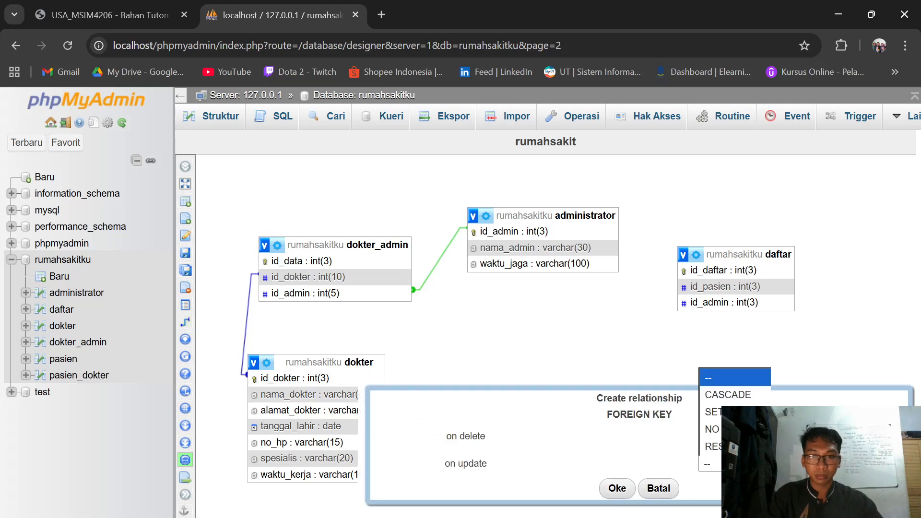
{"action": "left_click", "coordinate": [737, 401]}
{"action": "left_click", "coordinate": [618, 488]}
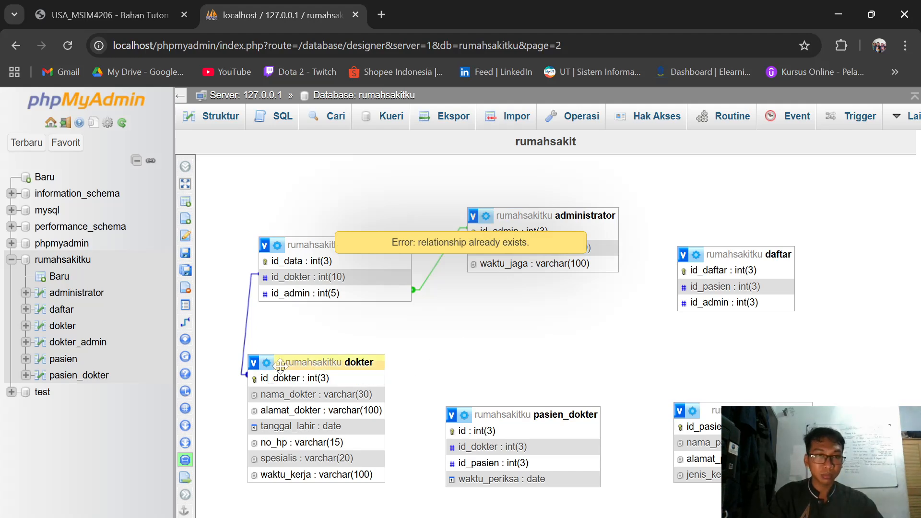
Create a foreign-key relationship from dokter's id_dokter to pasien_dokter's id_dokter.
{"action": "mouse_move", "coordinate": [214, 342]}
{"action": "left_click", "coordinate": [226, 327]}
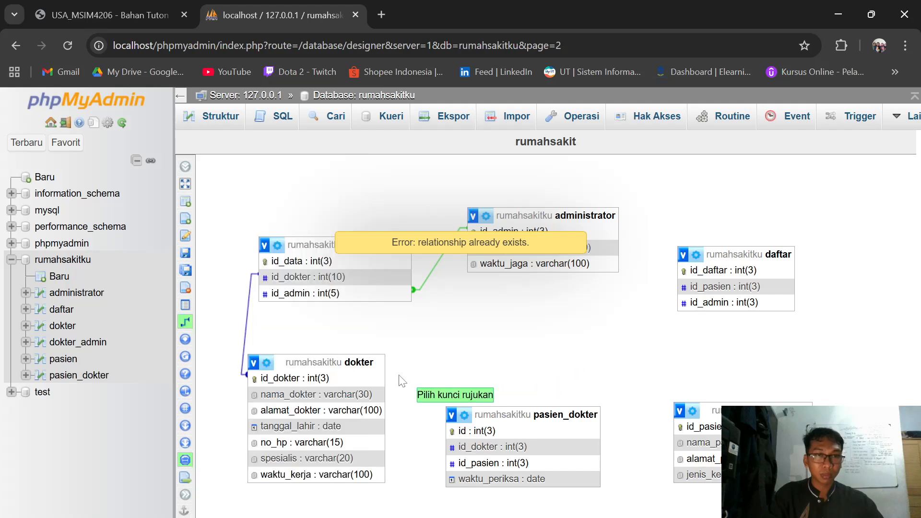
{"action": "left_click", "coordinate": [370, 381]}
{"action": "left_click", "coordinate": [462, 448]}
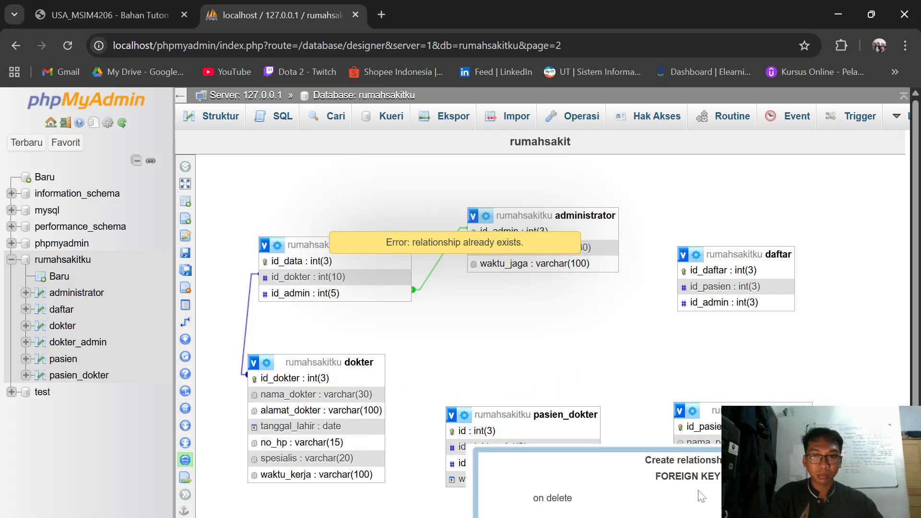
{"action": "scroll", "coordinate": [702, 410], "scroll_direction": "down", "scroll_amount": 1}
{"action": "left_click", "coordinate": [666, 516]}
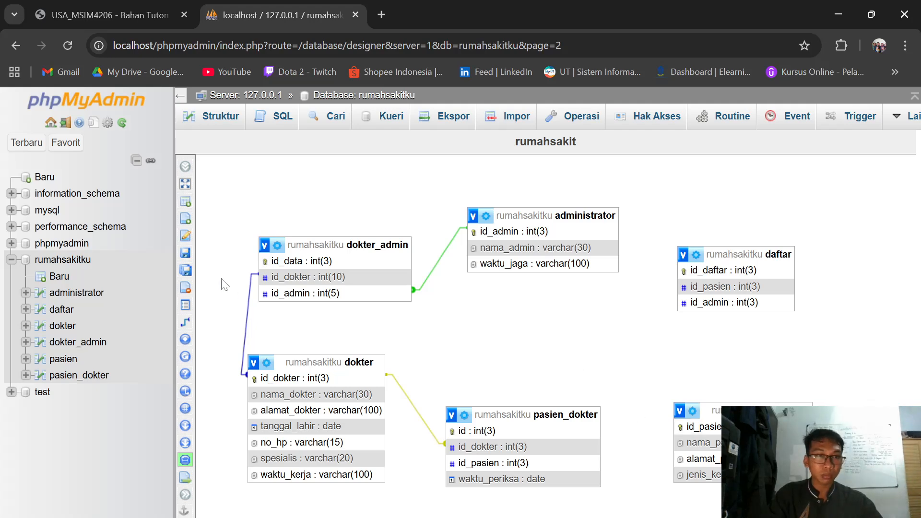
Create a foreign-key relationship from pasien's id_pasien to pasien_dokter's id_pasien, with CASCADE on delete.
{"action": "left_click", "coordinate": [185, 322]}
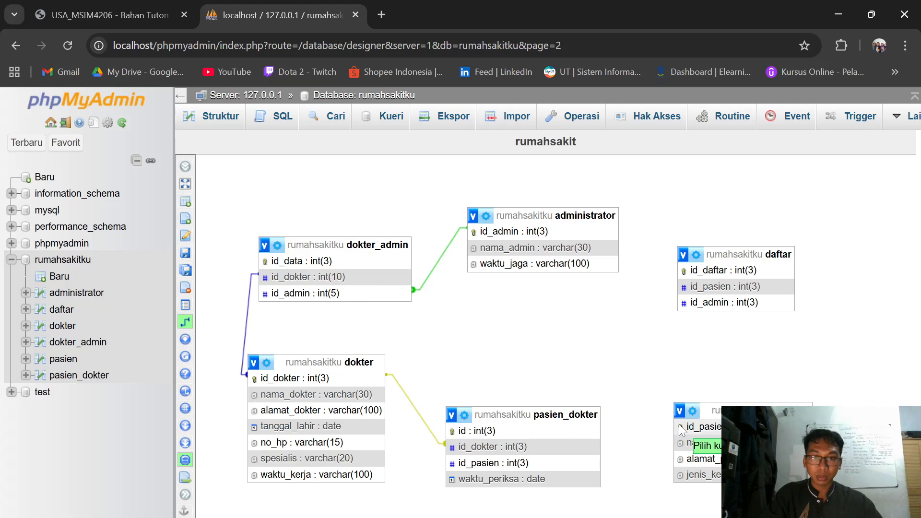
{"action": "left_click", "coordinate": [682, 427]}
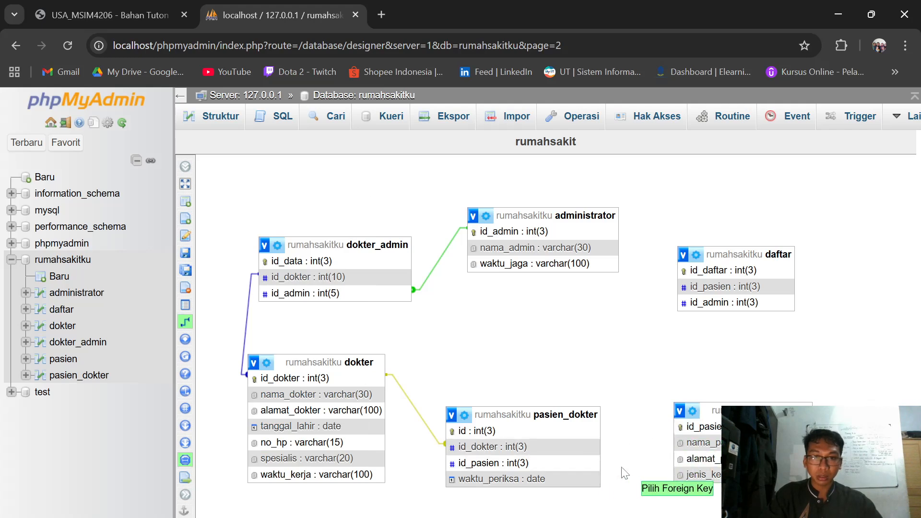
{"action": "left_click", "coordinate": [593, 464]}
{"action": "scroll", "coordinate": [787, 470], "scroll_direction": "down", "scroll_amount": 1}
{"action": "left_click", "coordinate": [802, 469]}
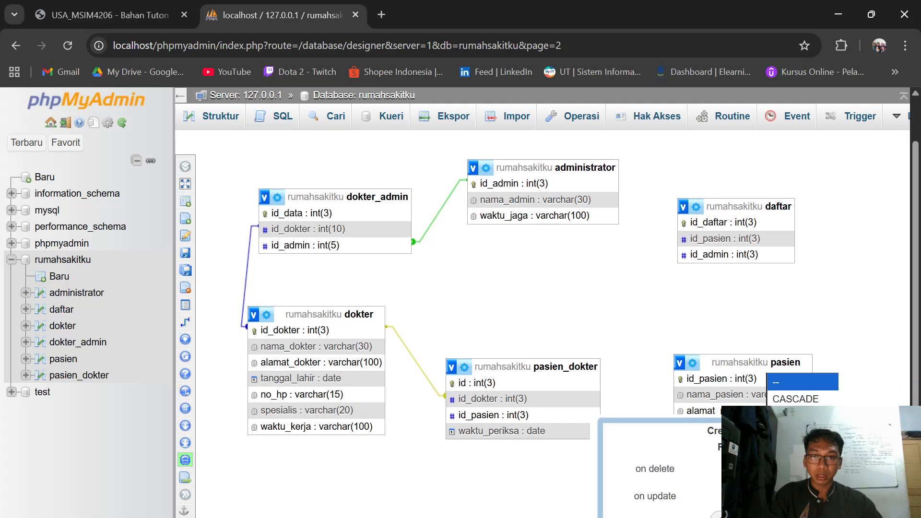
{"action": "left_click", "coordinate": [800, 399]}
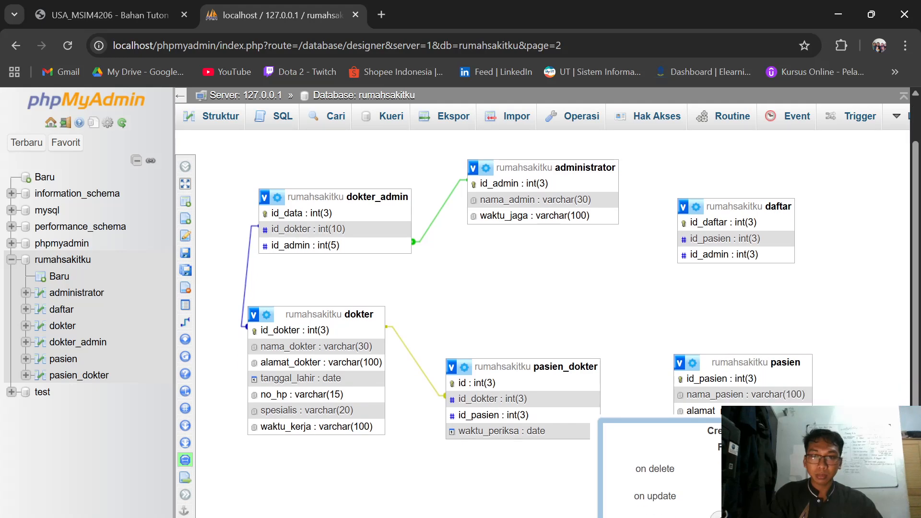
{"action": "left_click", "coordinate": [727, 516]}
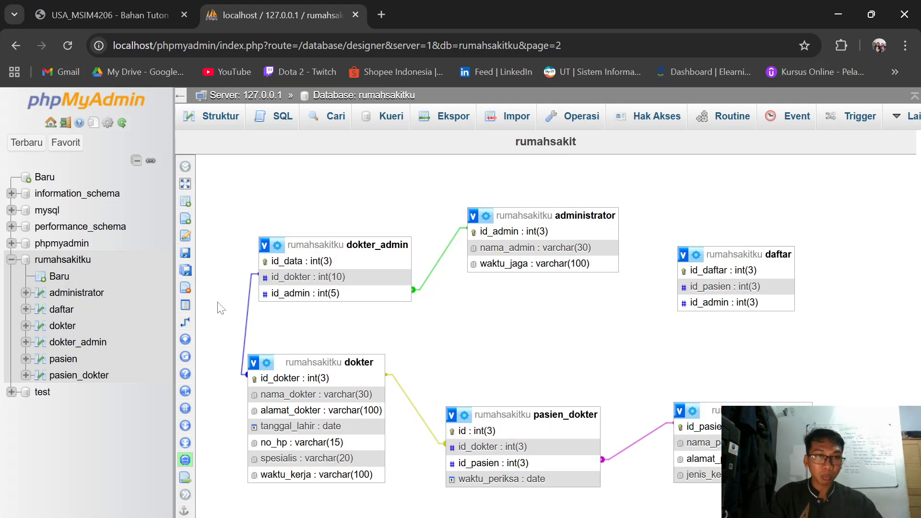
Create a foreign-key relationship from pasien's id_pasien to daftar's id_pasien, with CASCADE on delete and on update.
{"action": "left_click", "coordinate": [192, 322]}
{"action": "left_click", "coordinate": [692, 429]}
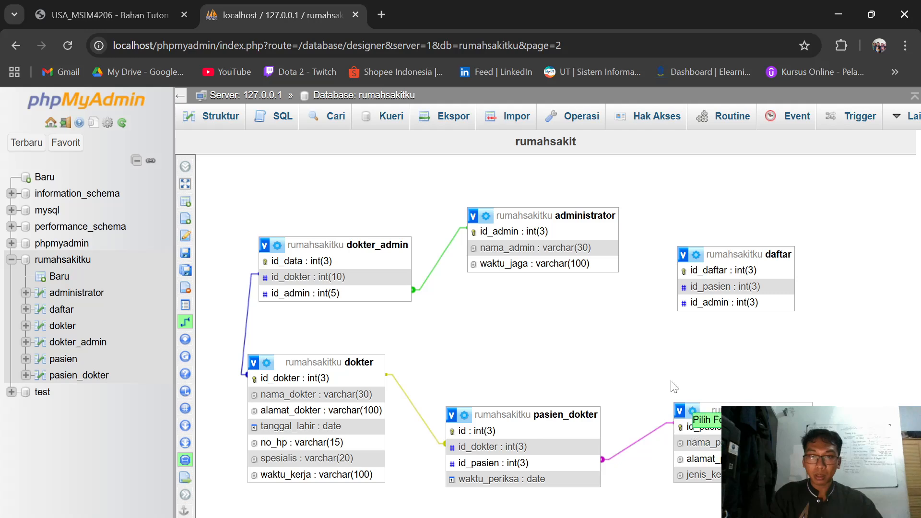
{"action": "left_click", "coordinate": [708, 290]}
{"action": "left_click", "coordinate": [847, 346]}
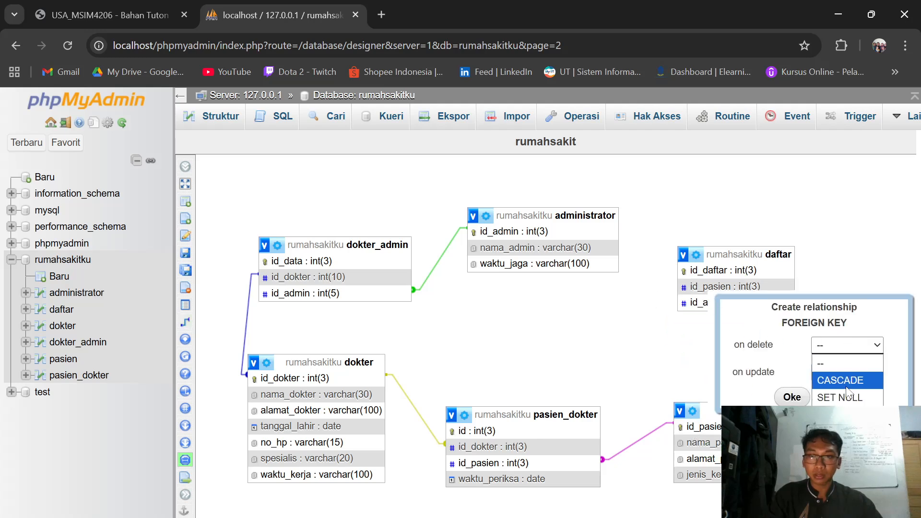
{"action": "left_click", "coordinate": [841, 379]}
{"action": "left_click", "coordinate": [845, 373]}
{"action": "left_click", "coordinate": [843, 393]}
{"action": "left_click", "coordinate": [793, 397]}
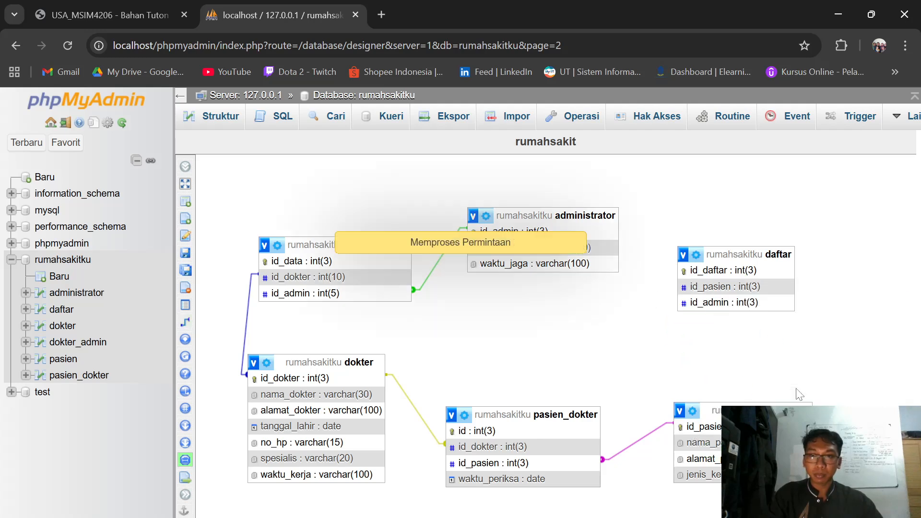
Create a foreign-key relationship from administrator's id_admin to daftar's id_admin, with CASCADE on delete and on update.
{"action": "mouse_move", "coordinate": [189, 325]}
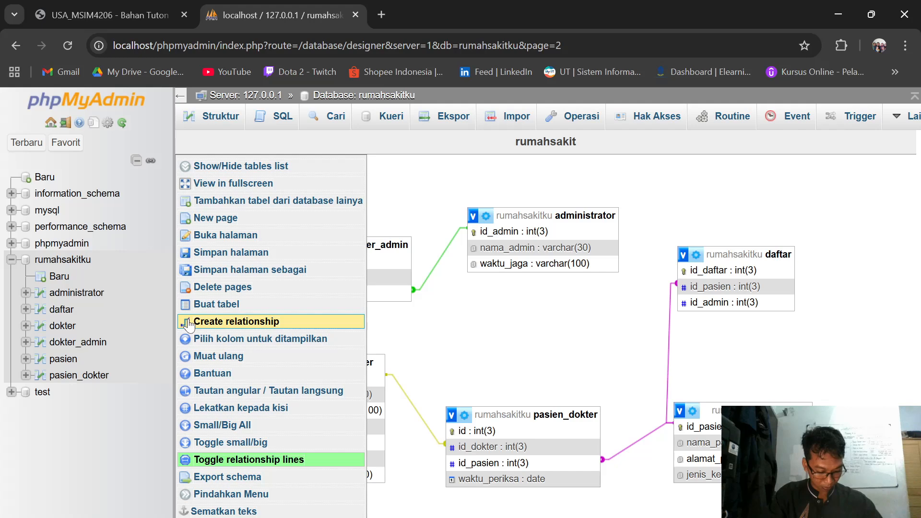
{"action": "left_click", "coordinate": [188, 322]}
{"action": "left_click", "coordinate": [528, 232]}
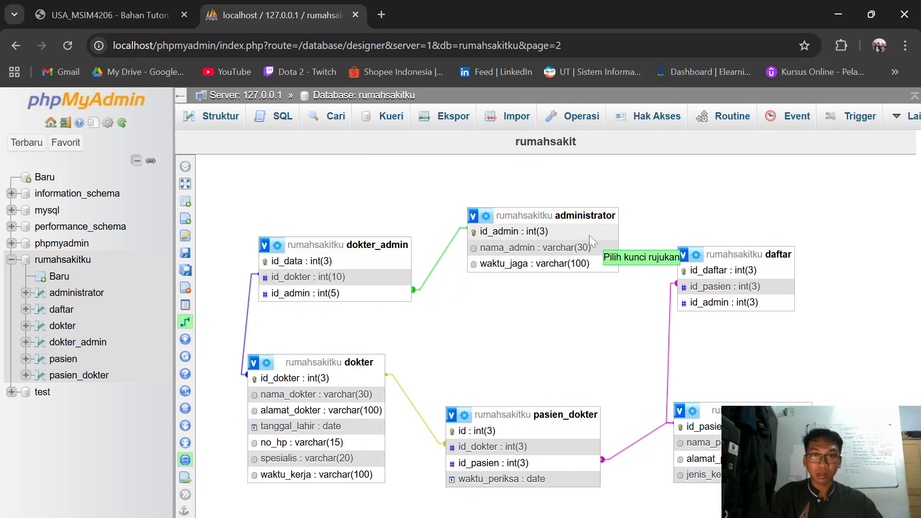
{"action": "left_click", "coordinate": [703, 302]}
{"action": "left_click", "coordinate": [846, 368]}
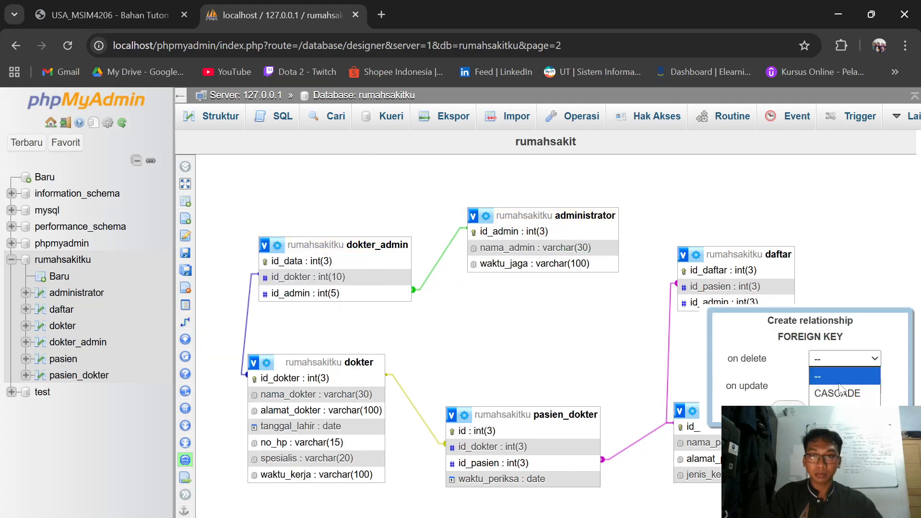
{"action": "left_click", "coordinate": [837, 388]}
{"action": "left_click", "coordinate": [844, 386]}
{"action": "left_click", "coordinate": [837, 415]}
{"action": "left_click", "coordinate": [788, 407]}
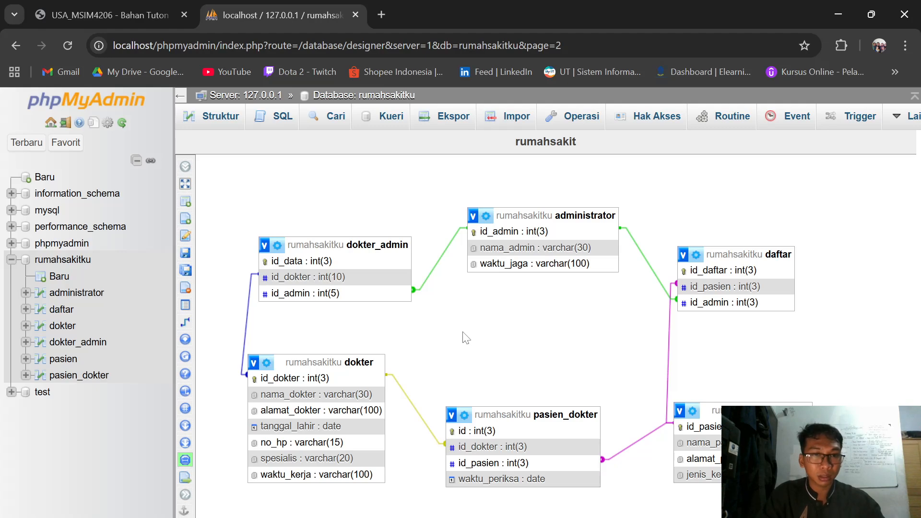
Open the form for inserting a new record into the pasien table of rumahsakitku.
{"action": "left_click", "coordinate": [71, 361]}
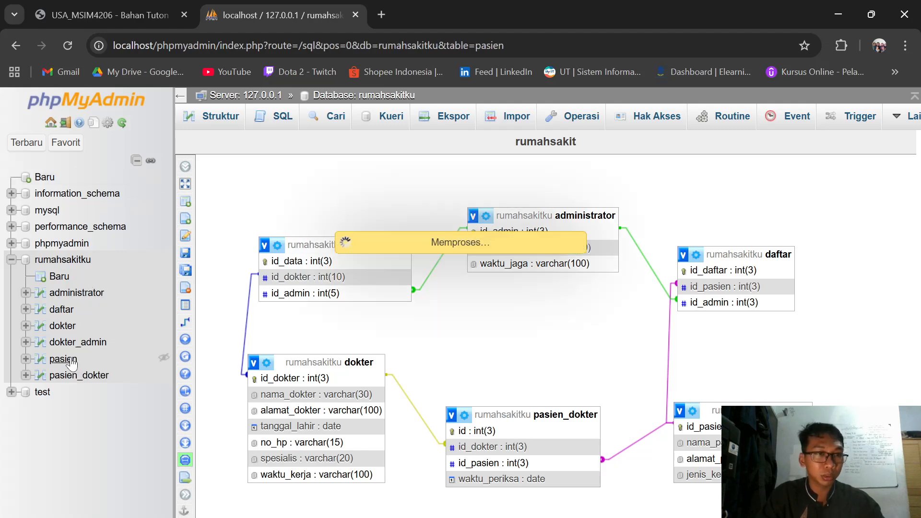
{"action": "left_click", "coordinate": [69, 262]}
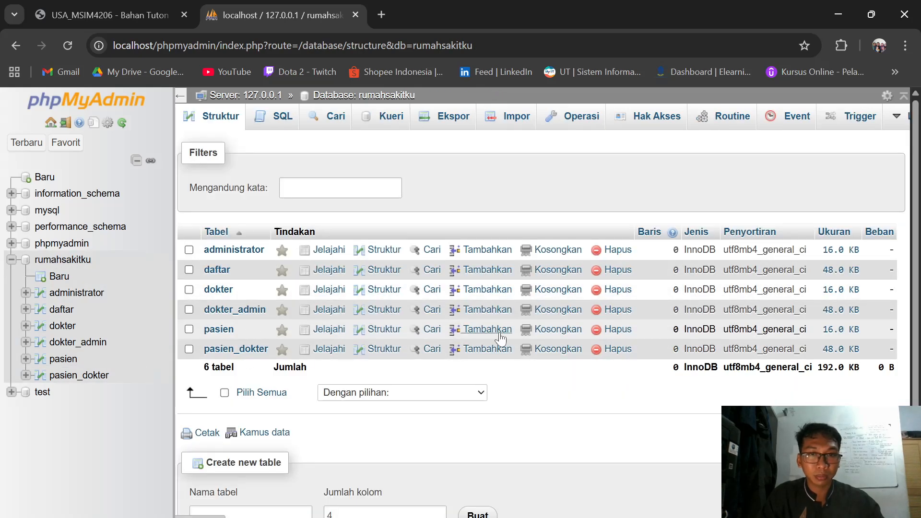
{"action": "left_click", "coordinate": [501, 339]}
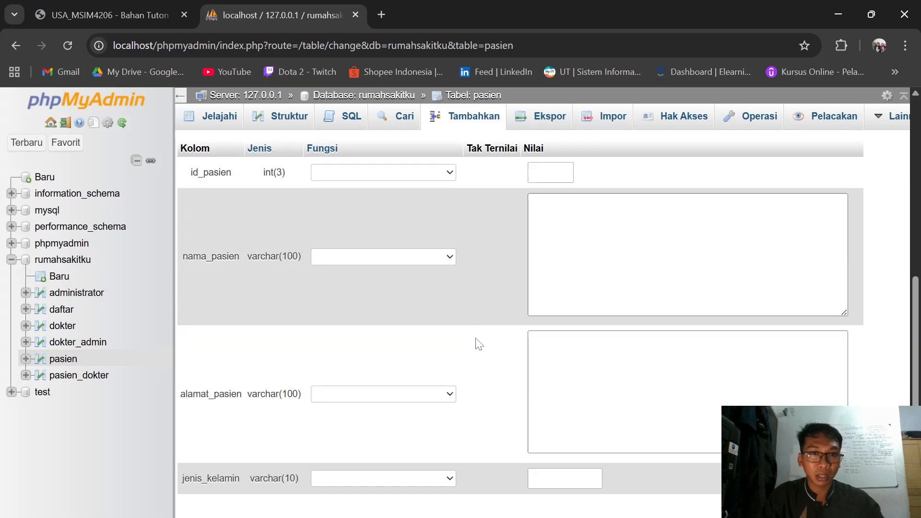
{"action": "scroll", "coordinate": [478, 345], "scroll_direction": "down", "scroll_amount": 5}
{"action": "scroll", "coordinate": [517, 408], "scroll_direction": "up", "scroll_amount": 15}
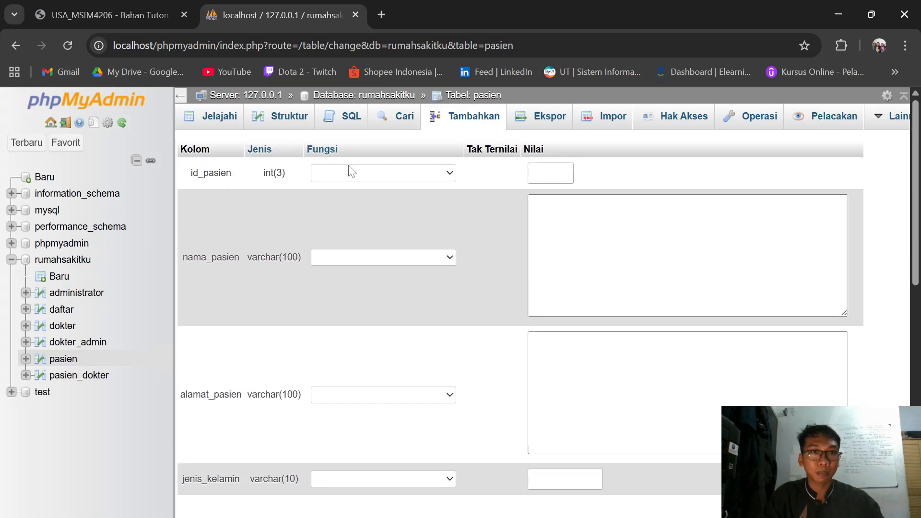
{"action": "left_click_drag", "start_coordinate": [262, 174], "coordinate": [289, 182]}
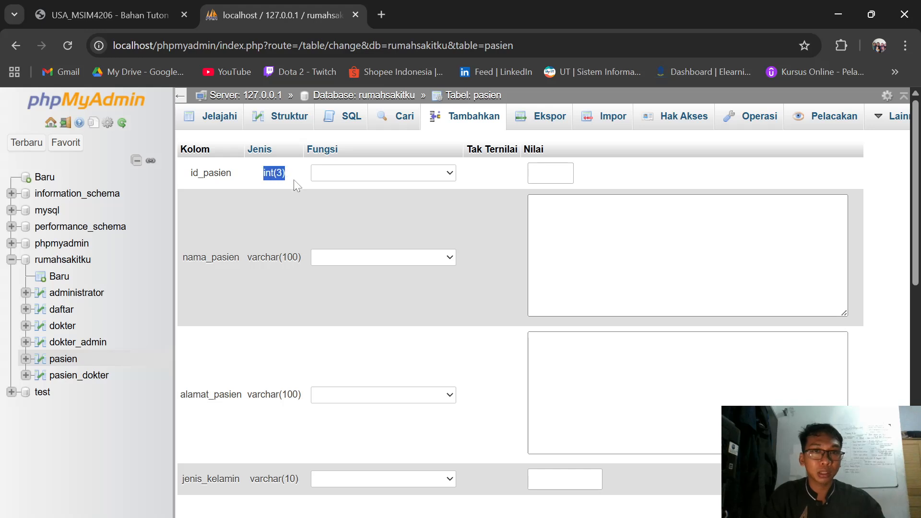
Fill in the first pasien record with the patient's name, address and jenis_kelamin Pria, leaving id_pasien empty.
{"action": "left_click", "coordinate": [550, 173]}
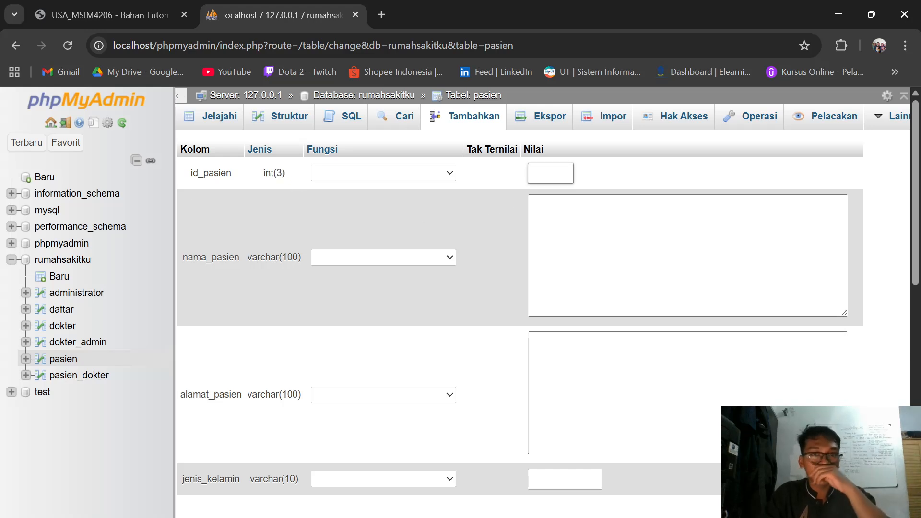
{"action": "left_click", "coordinate": [586, 233]}
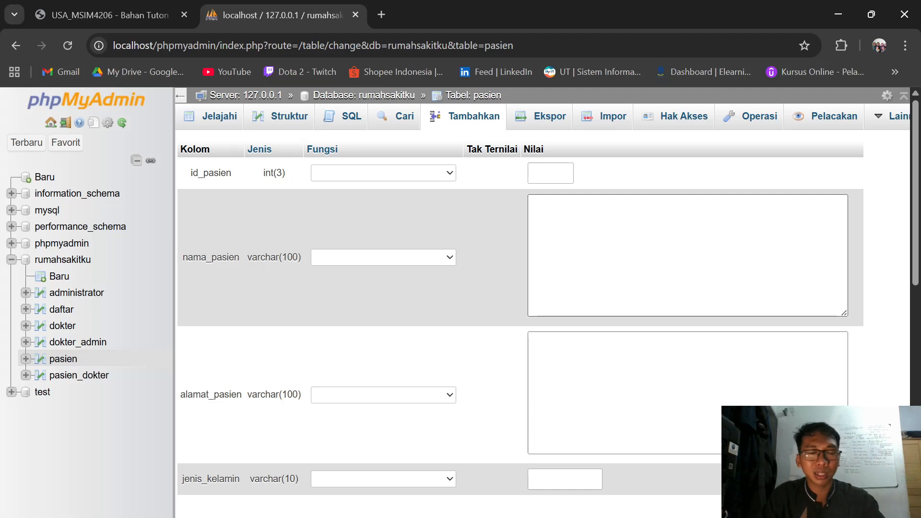
{"action": "left_click", "coordinate": [624, 242]}
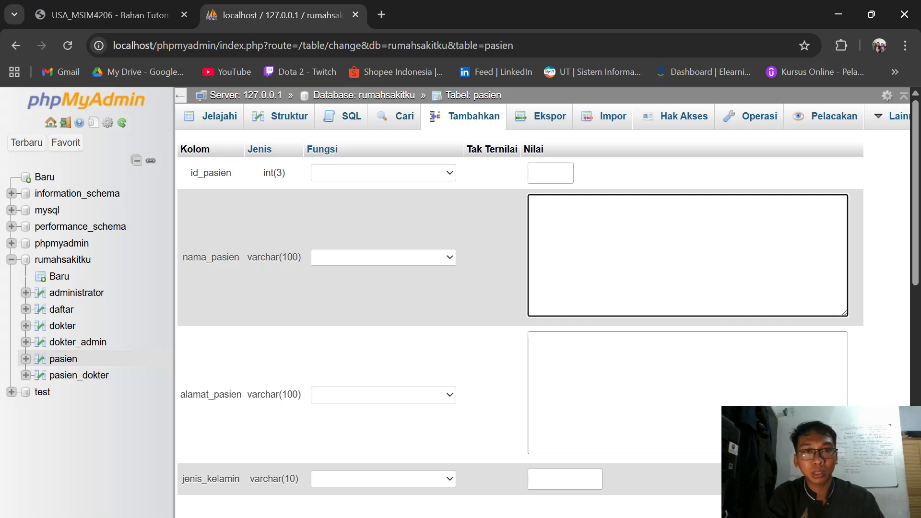
{"action": "type", "text": "Andy"}
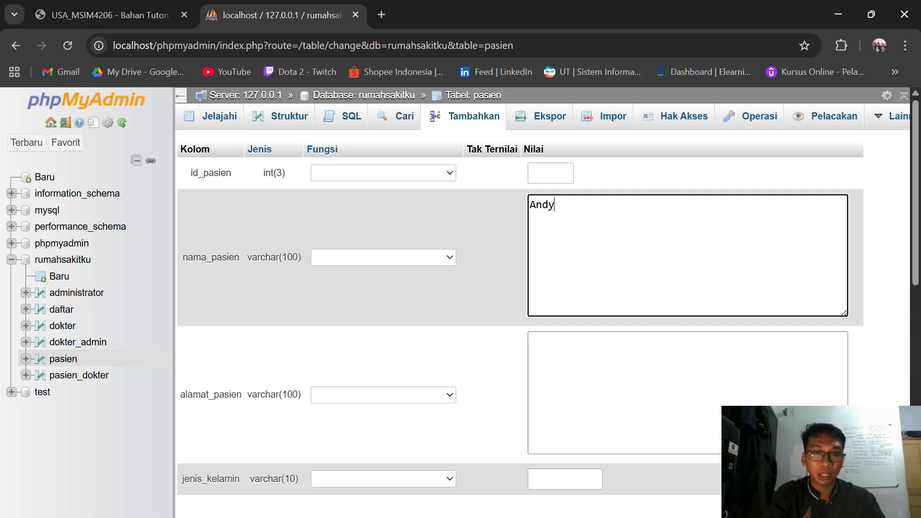
{"action": "left_click", "coordinate": [624, 384]}
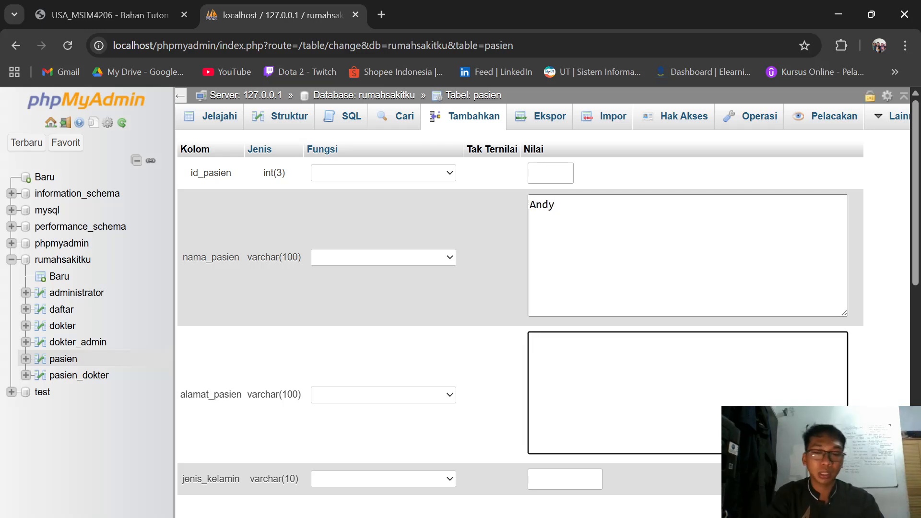
{"action": "type", "text": "Lawang"}
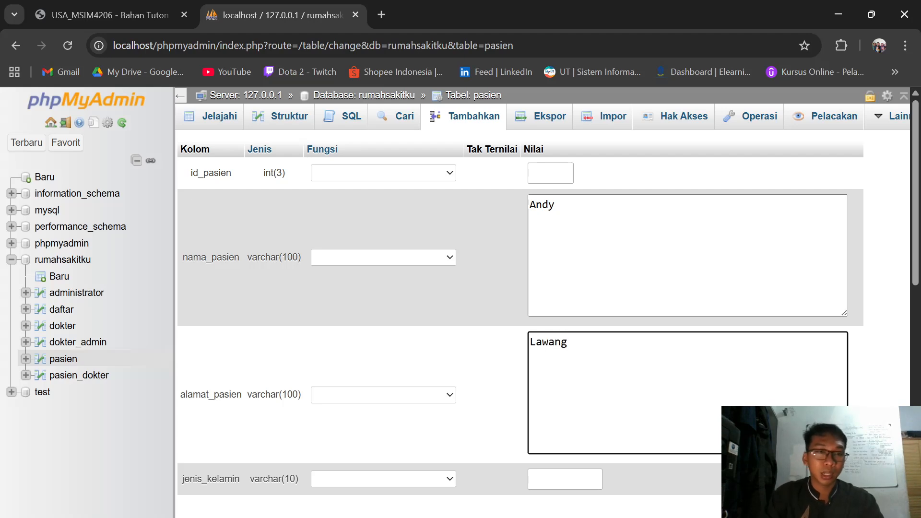
{"action": "left_click", "coordinate": [574, 480]}
{"action": "type", "text": "P"}
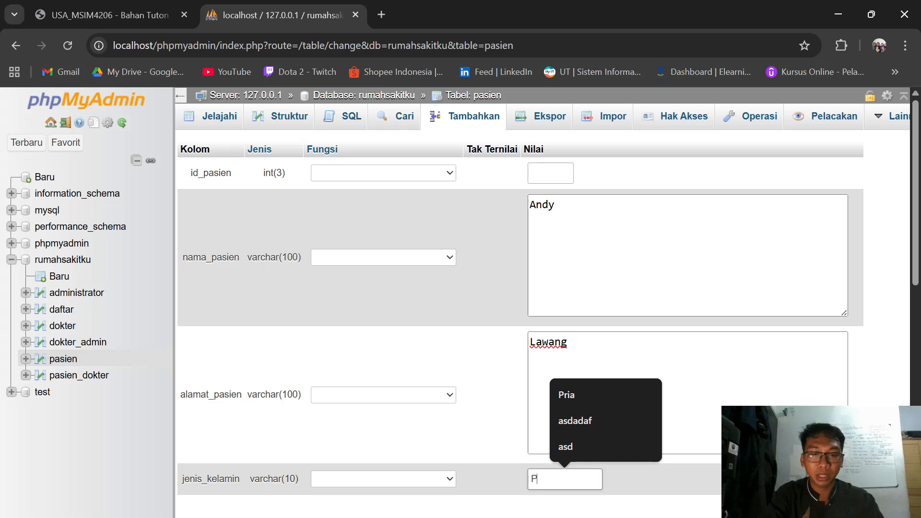
{"action": "type", "text": "ria"}
{"action": "scroll", "coordinate": [608, 446], "scroll_direction": "down", "scroll_amount": 5}
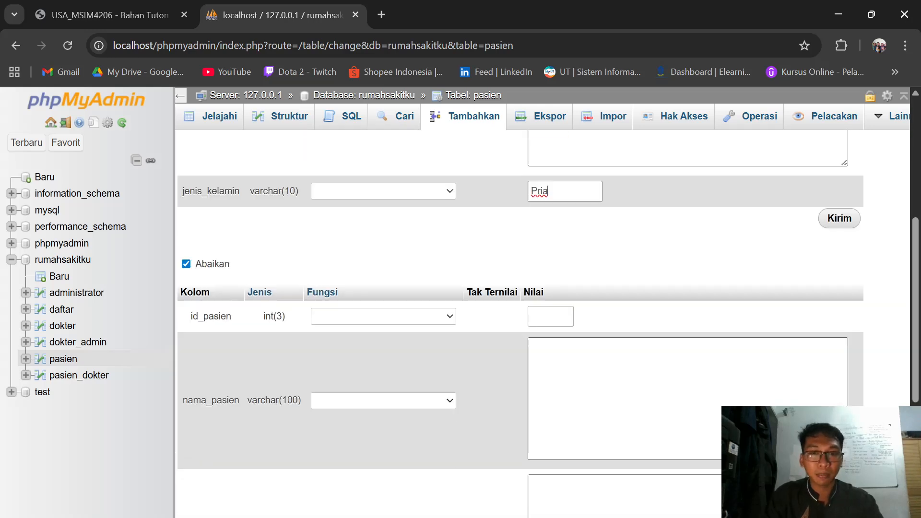
Fill in a second pasien record with id_pasien 10, the patient's name and address, and jenis_kelamin Pria, and submit both records.
{"action": "left_click", "coordinate": [551, 316]}
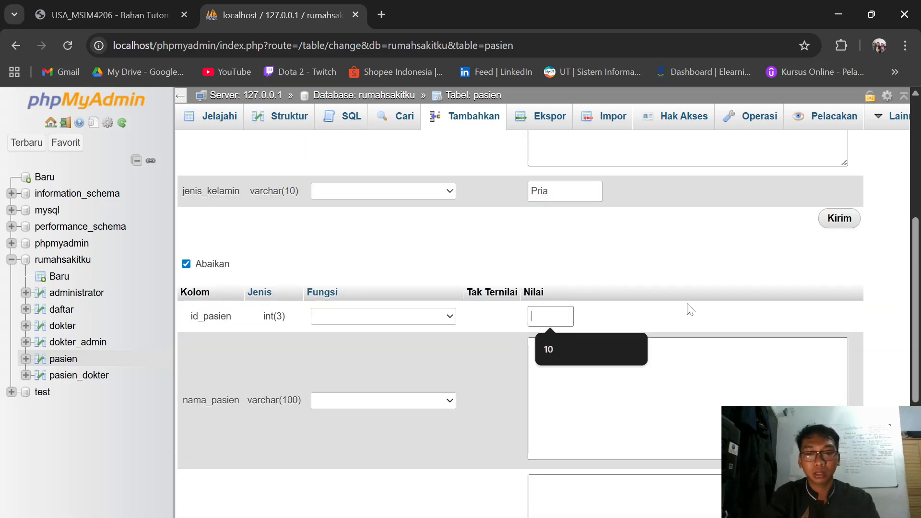
{"action": "type", "text": "10"}
{"action": "key", "text": "Tab"}
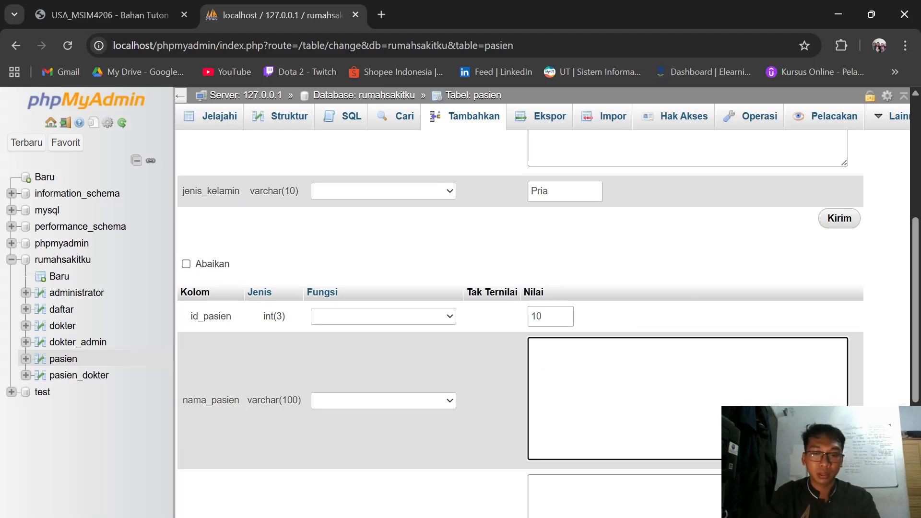
{"action": "type", "text": "Khresna"}
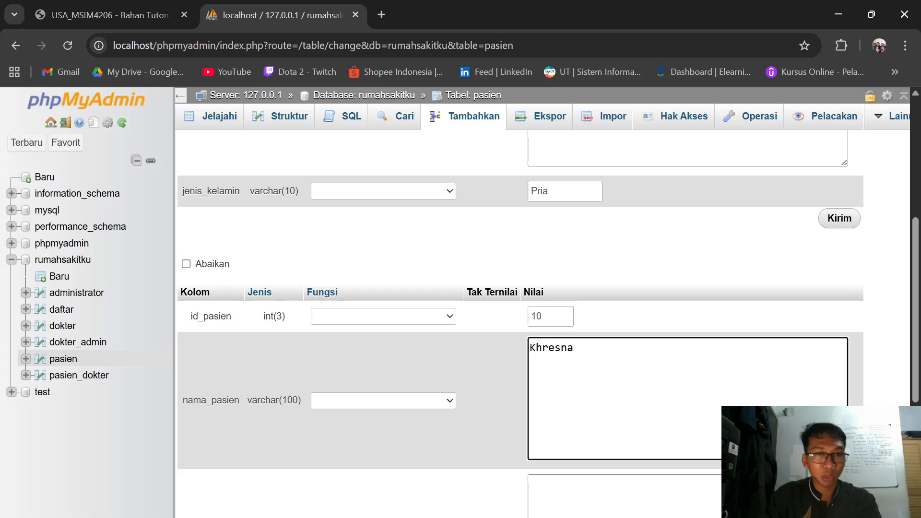
{"action": "scroll", "coordinate": [548, 313], "scroll_direction": "down", "scroll_amount": 5}
{"action": "key", "text": "Tab"}
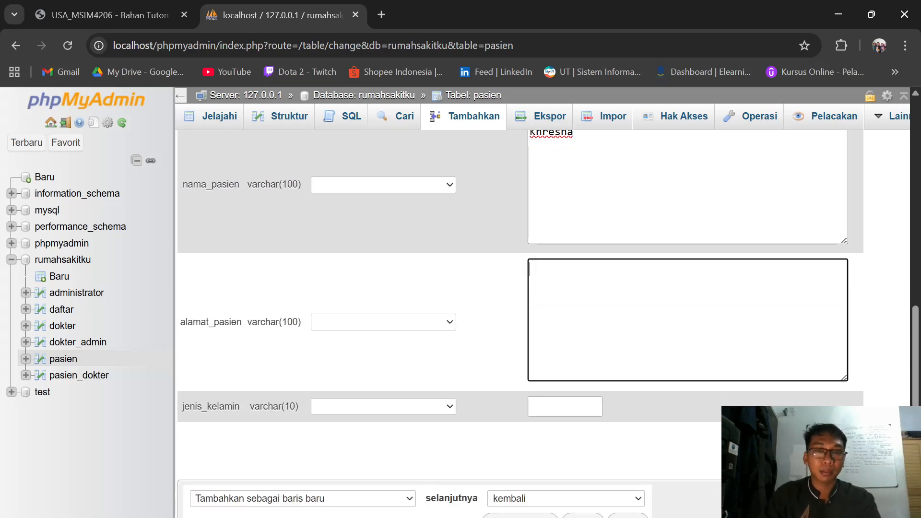
{"action": "type", "text": "Singosari"}
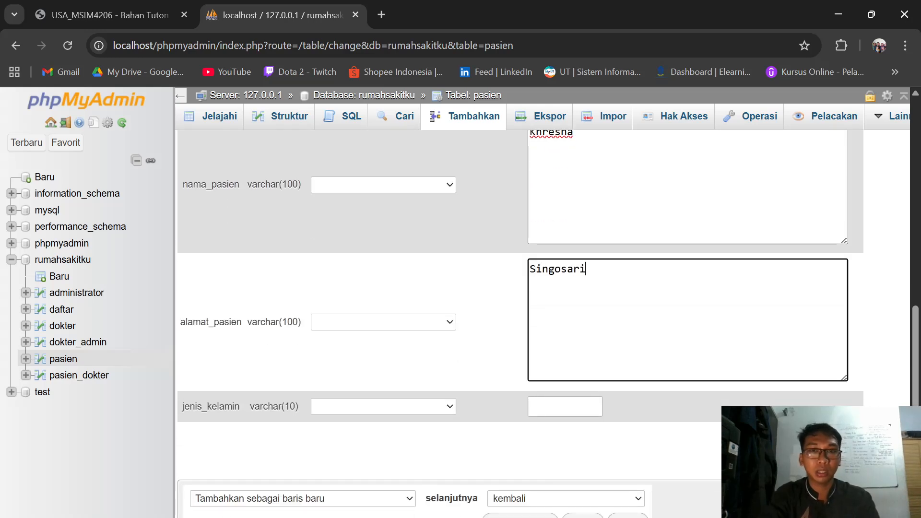
{"action": "left_click", "coordinate": [547, 407]}
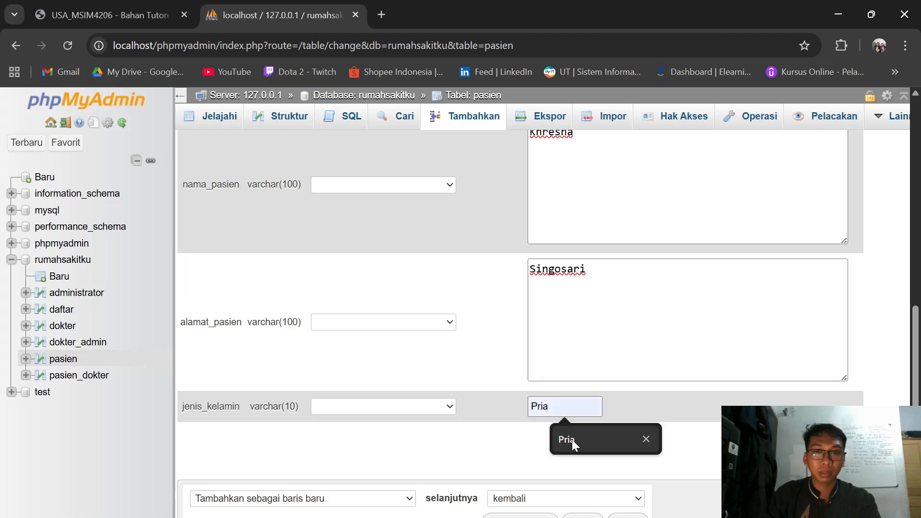
{"action": "left_click", "coordinate": [572, 440]}
{"action": "scroll", "coordinate": [572, 439], "scroll_direction": "down", "scroll_amount": 5}
{"action": "scroll", "coordinate": [619, 439], "scroll_direction": "up", "scroll_amount": 2}
{"action": "scroll", "coordinate": [619, 439], "scroll_direction": "down", "scroll_amount": 7}
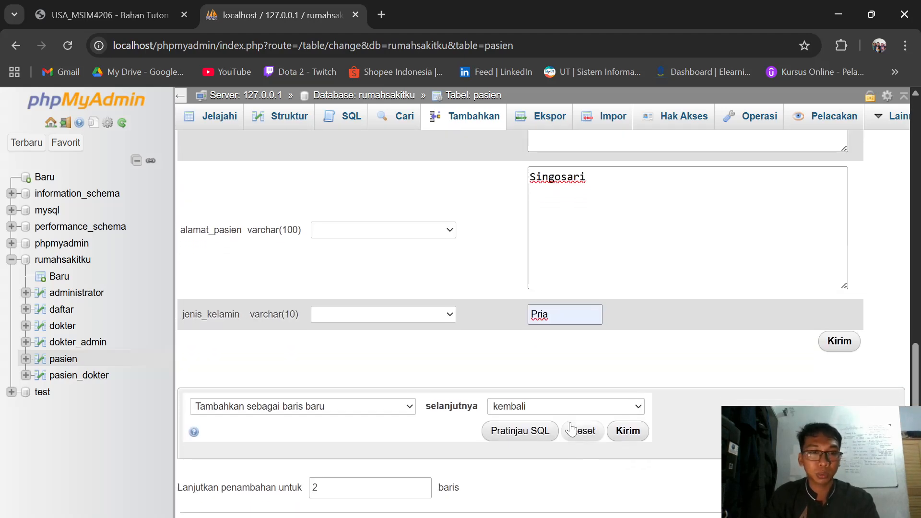
{"action": "left_click", "coordinate": [628, 431]}
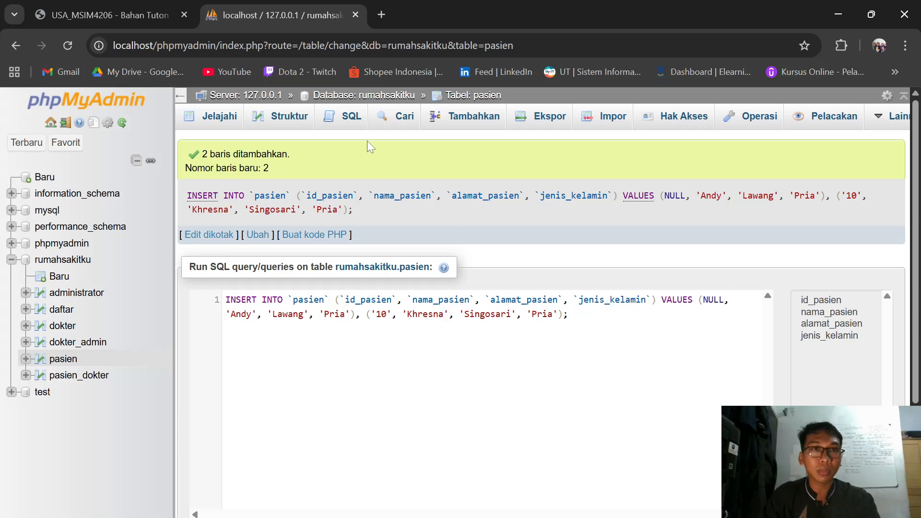
Browse the inserted pasien records to check their id_pasien values, and return to the rumahsakitku table list.
{"action": "left_click", "coordinate": [221, 117]}
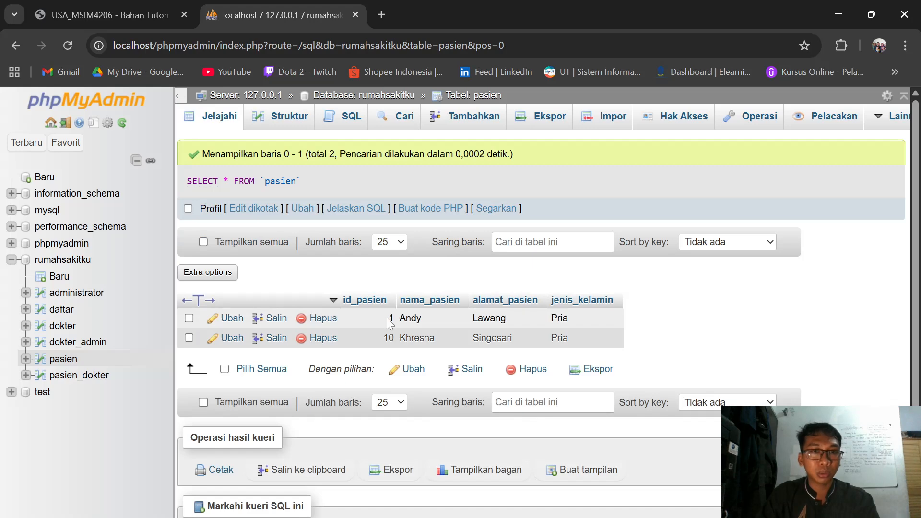
{"action": "left_click_drag", "start_coordinate": [388, 318], "coordinate": [397, 338]}
{"action": "left_click", "coordinate": [395, 330]}
{"action": "left_click", "coordinate": [397, 339]}
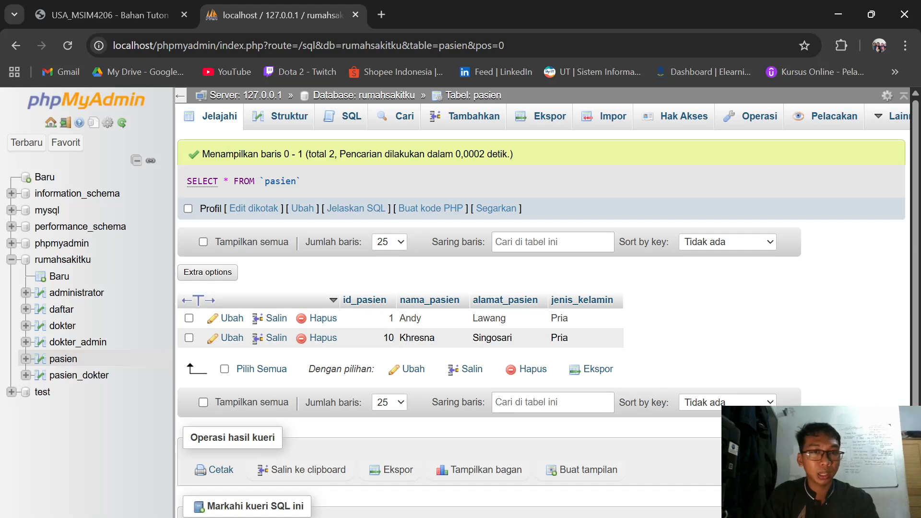
{"action": "left_click", "coordinate": [44, 263]}
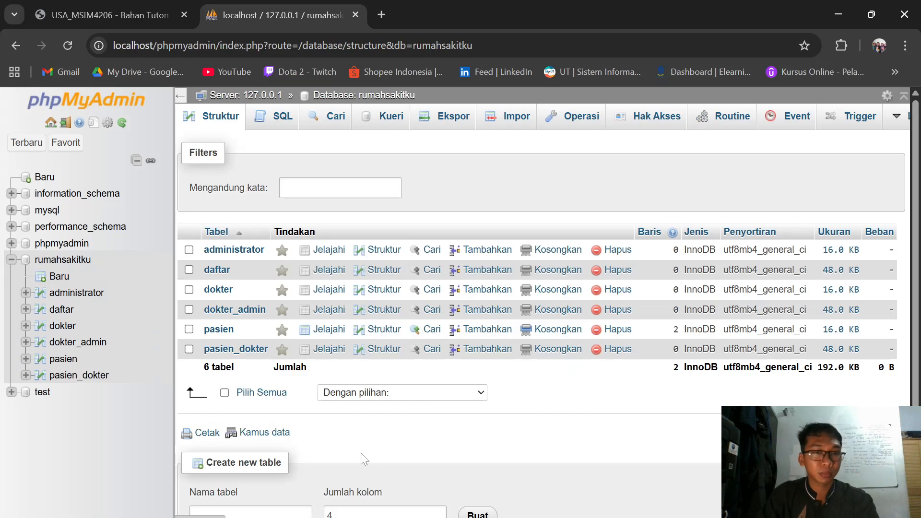
Switch to the MariaDB command prompt and begin the query "select pasien,".
{"action": "key", "text": "alt+Tab"}
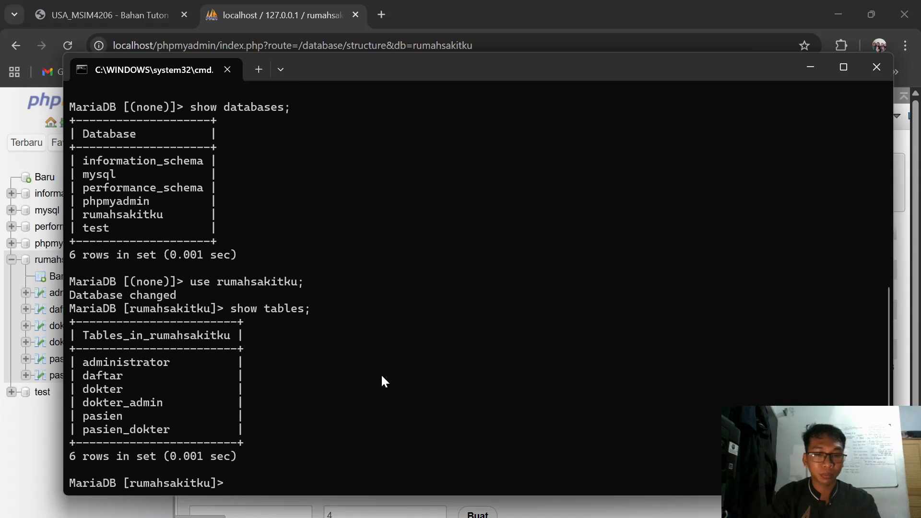
{"action": "type", "text": "select"}
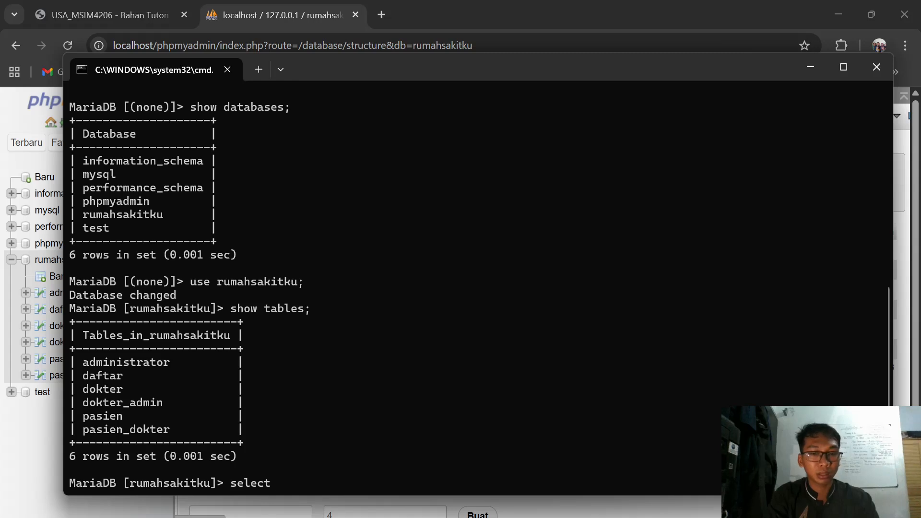
{"action": "type", "text": "pasien,"}
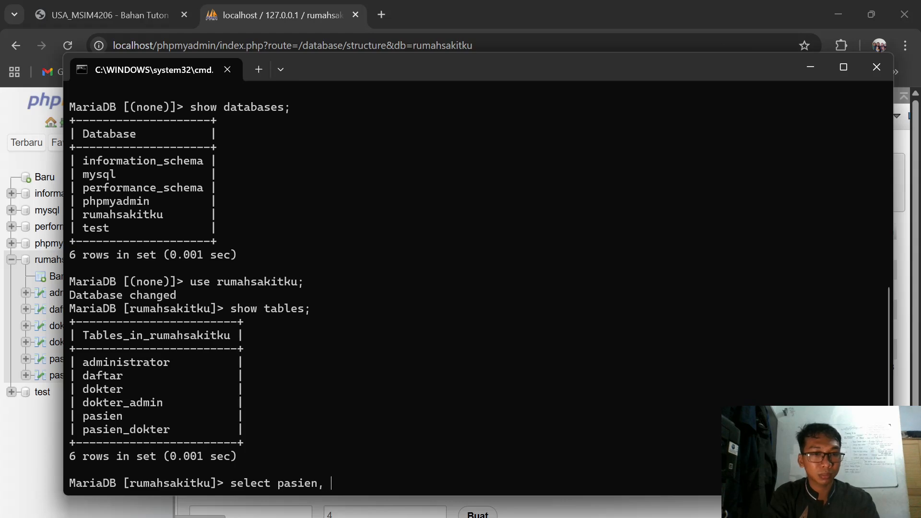
Switch back to phpMyAdmin and look up the pasien table's rows and column structure.
{"action": "left_click", "coordinate": [457, 2]}
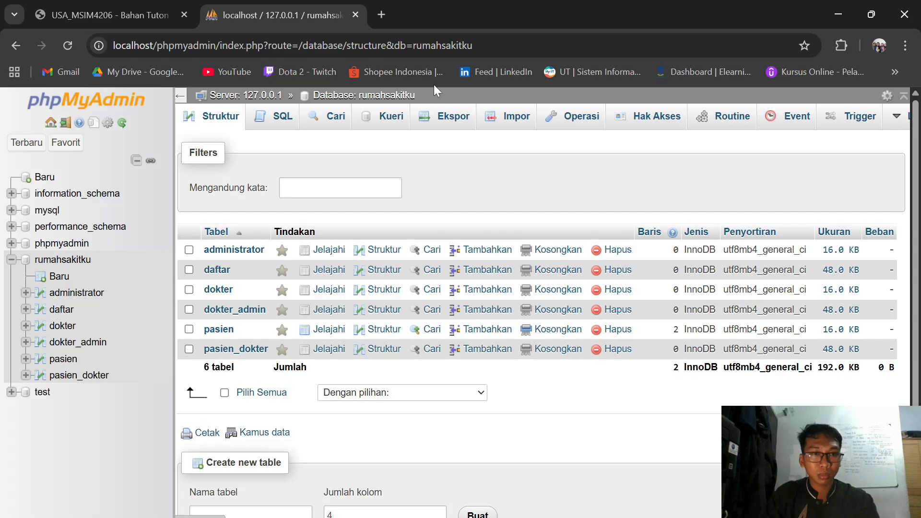
{"action": "left_click", "coordinate": [222, 330]}
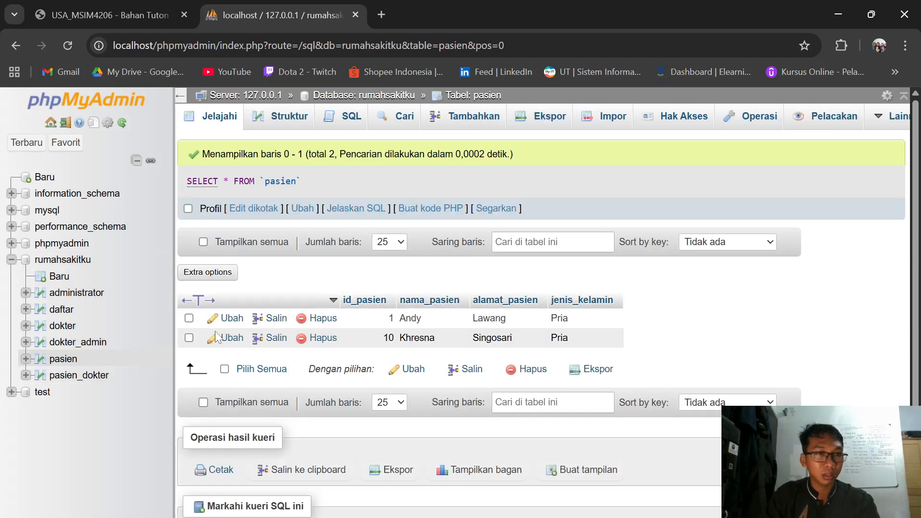
{"action": "scroll", "coordinate": [376, 375], "scroll_direction": "down", "scroll_amount": 1}
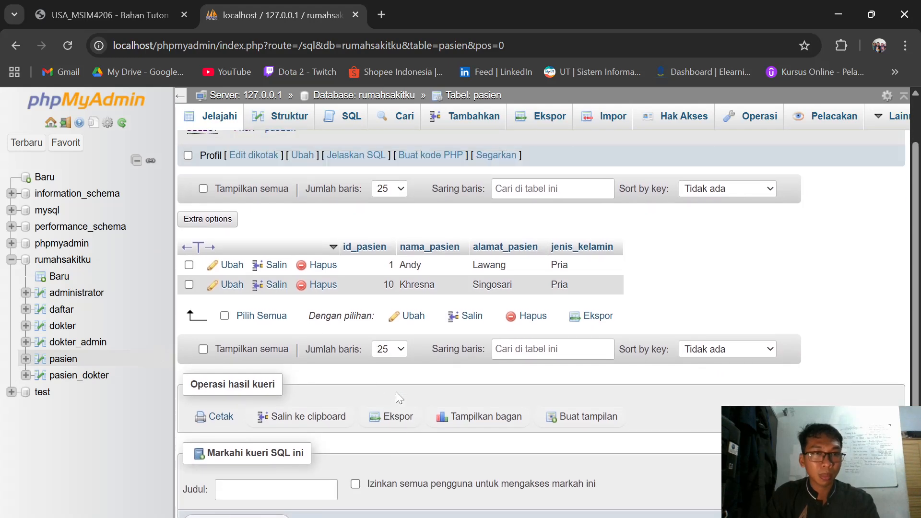
{"action": "scroll", "coordinate": [396, 392], "scroll_direction": "up", "scroll_amount": 1}
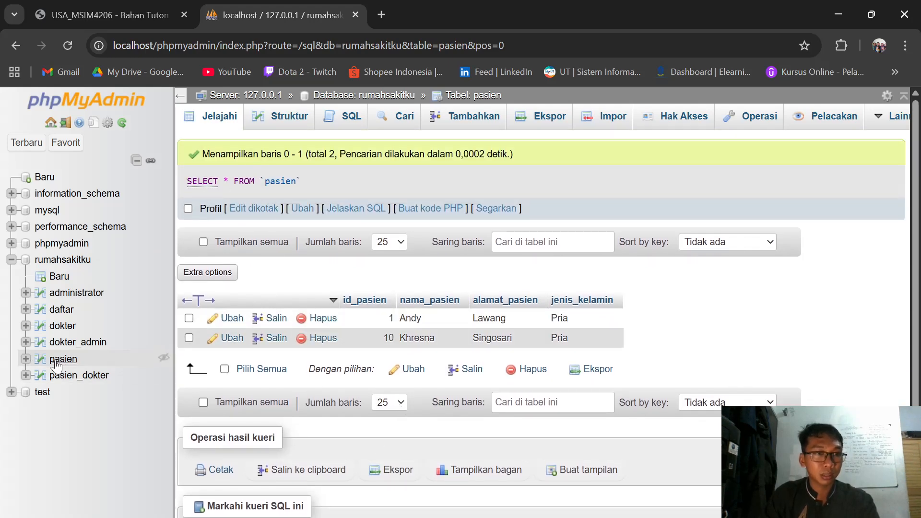
{"action": "left_click", "coordinate": [26, 359]}
{"action": "left_click", "coordinate": [63, 260]}
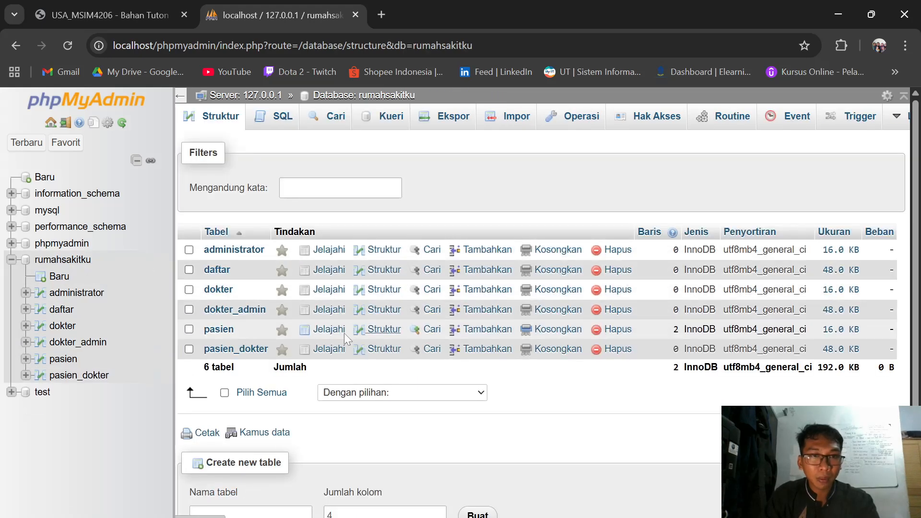
{"action": "left_click", "coordinate": [370, 331]}
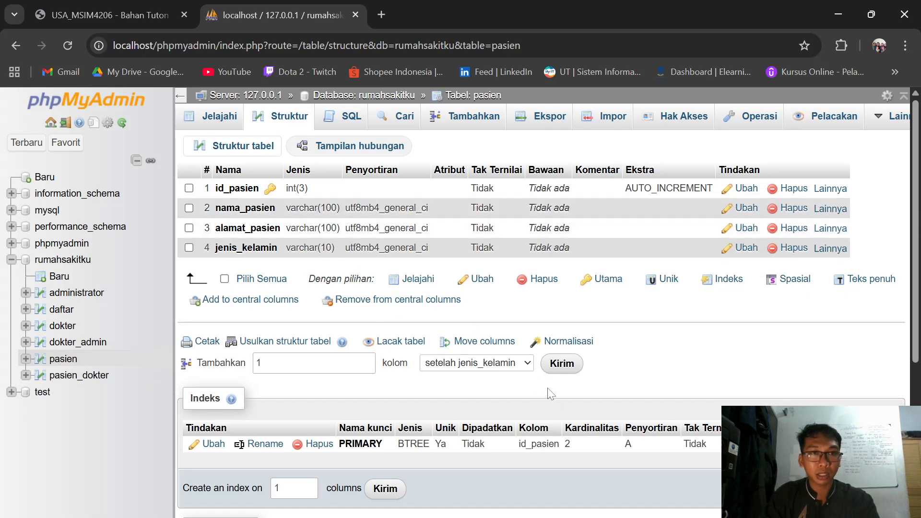
Return to the MariaDB command prompt and try to run the query as "select pasien, nama_pasien;".
{"action": "key", "text": "alt+Tab"}
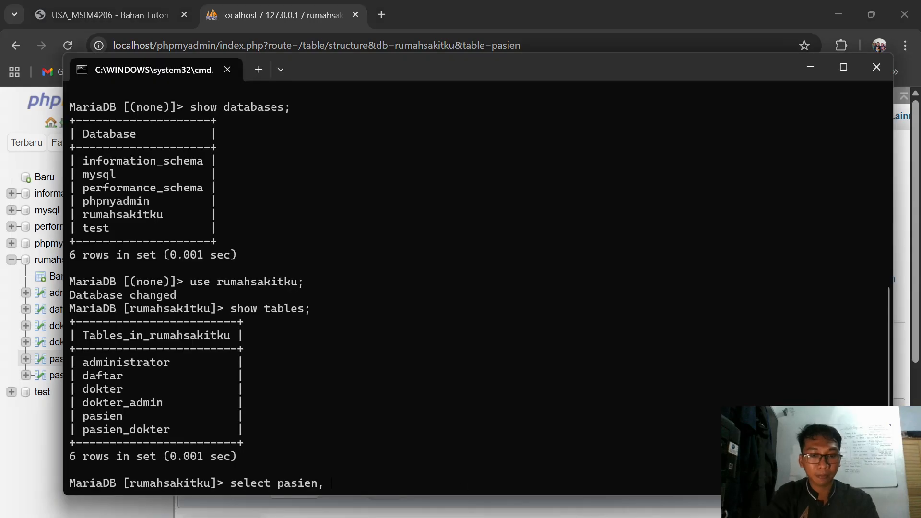
{"action": "type", "text": "nama_pasien;"}
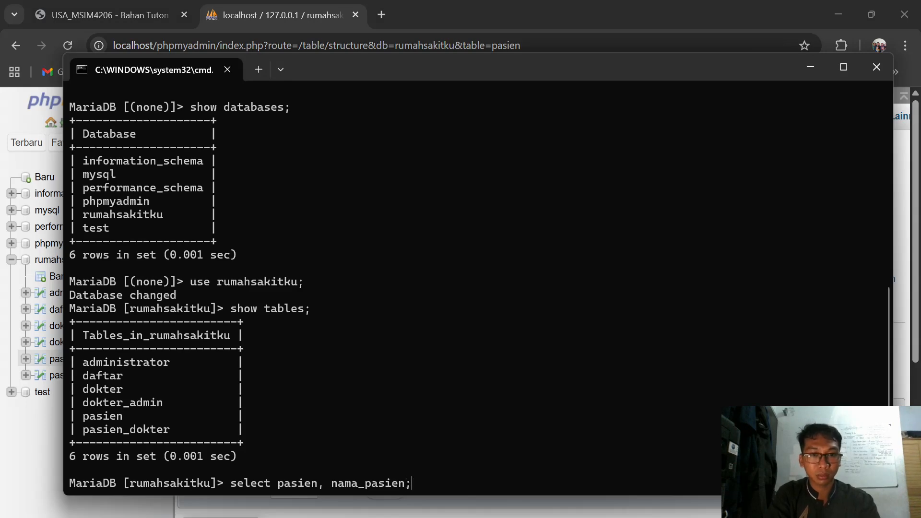
{"action": "key", "text": "Return"}
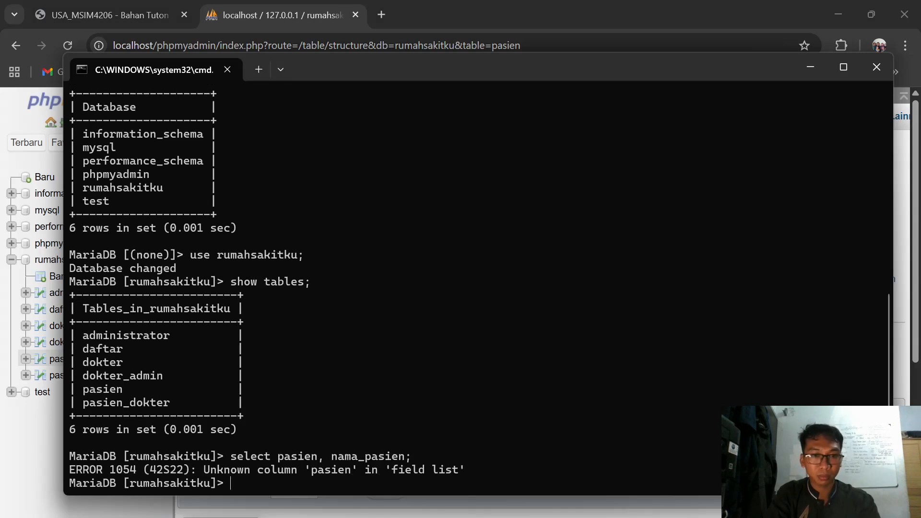
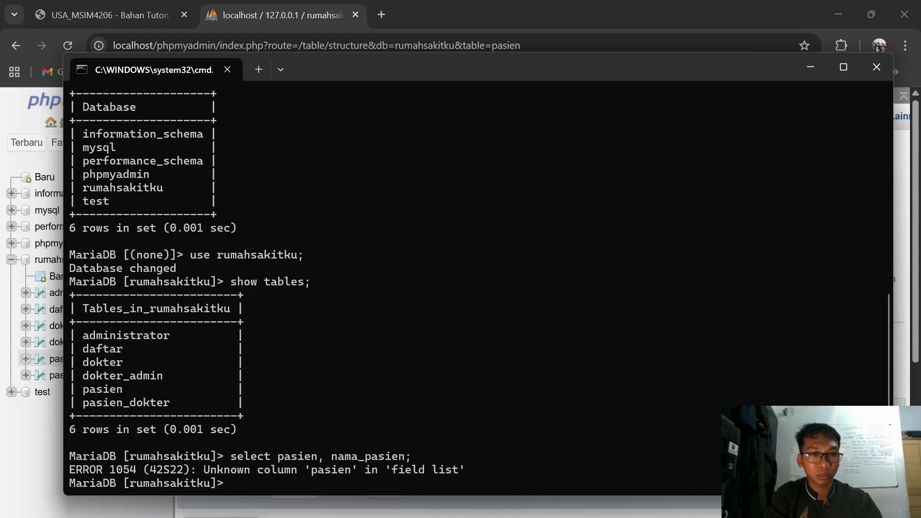
Try to run the query "select pasien nama_pasien;" at the MariaDB prompt.
{"action": "type", "text": "select pasien"}
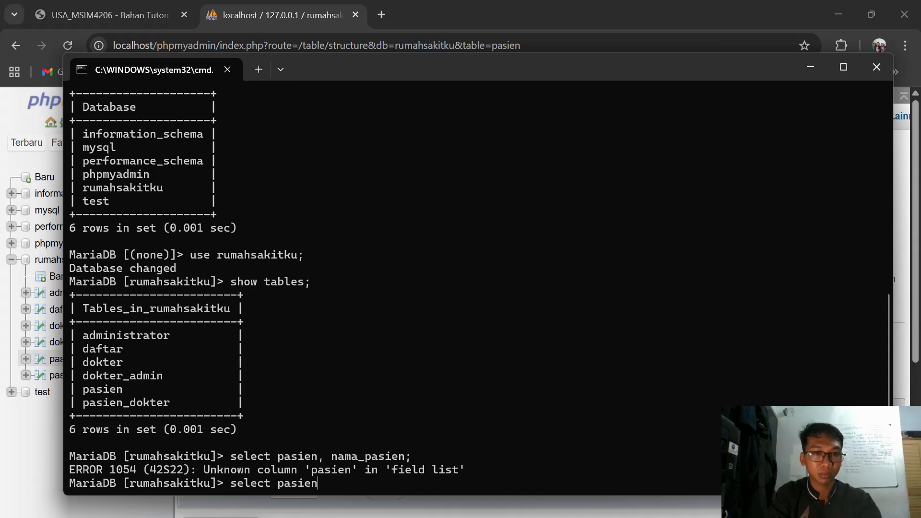
{"action": "type", "text": " nama"}
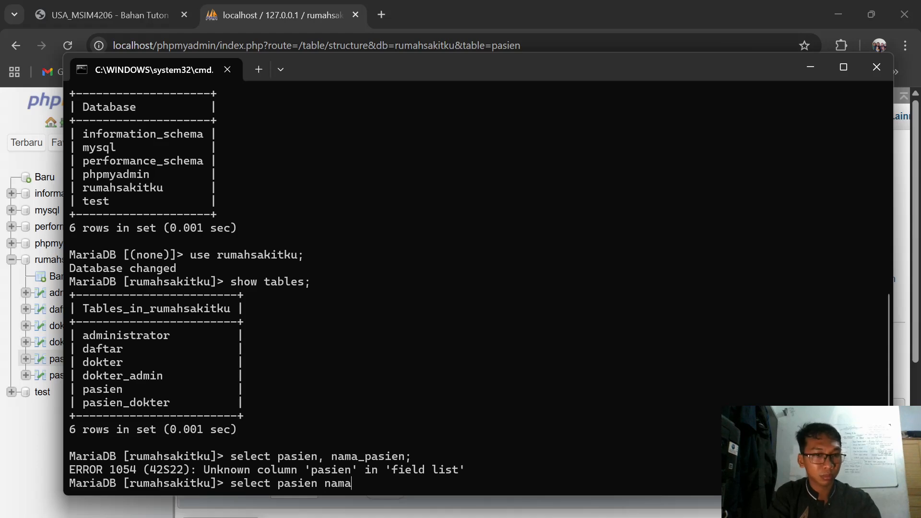
{"action": "type", "text": "_pasien"}
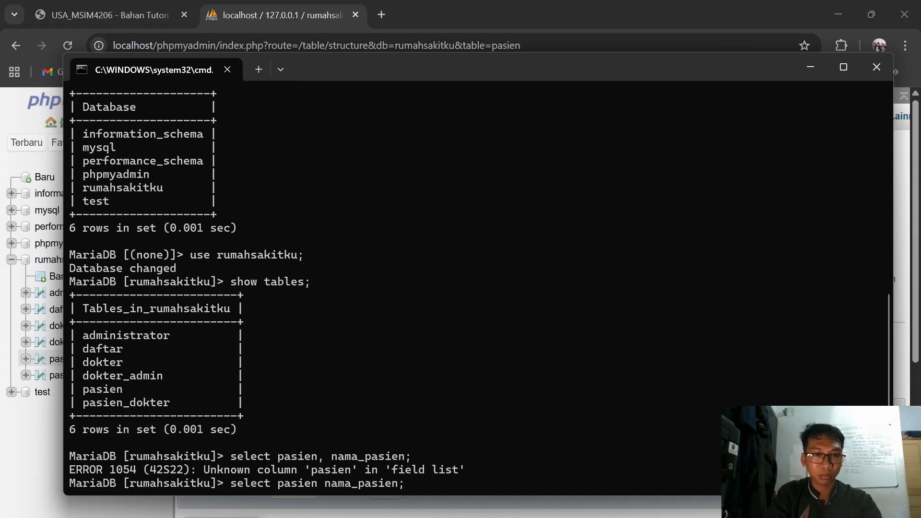
{"action": "type", "text": ";"}
{"action": "key", "text": "Return"}
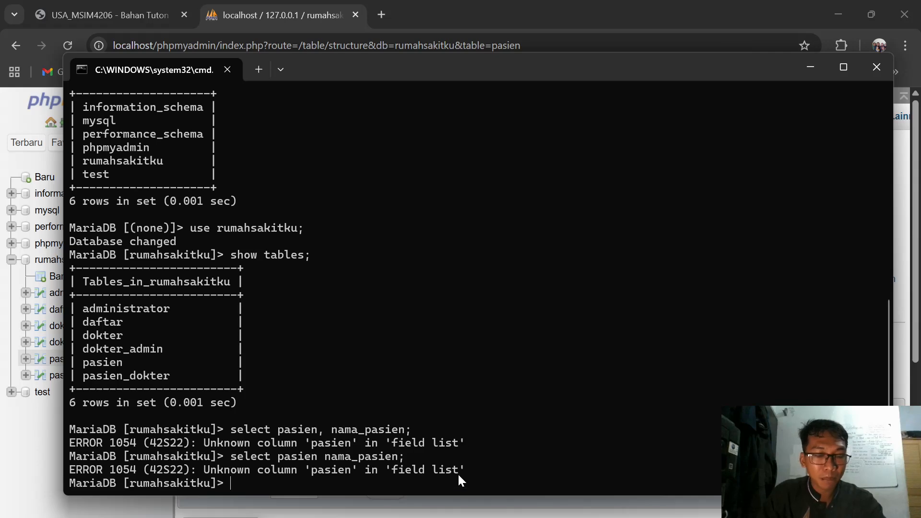
Review the earlier MariaDB commands and table list, and switch to phpMyAdmin to browse the pasien table's rows.
{"action": "scroll", "coordinate": [448, 457], "scroll_direction": "up", "scroll_amount": 7}
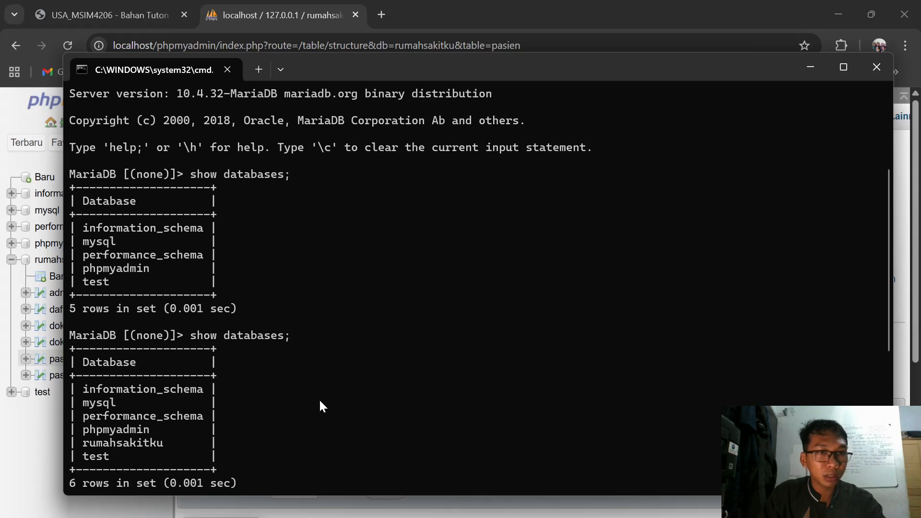
{"action": "scroll", "coordinate": [320, 401], "scroll_direction": "up", "scroll_amount": 2}
{"action": "scroll", "coordinate": [320, 402], "scroll_direction": "down", "scroll_amount": 6}
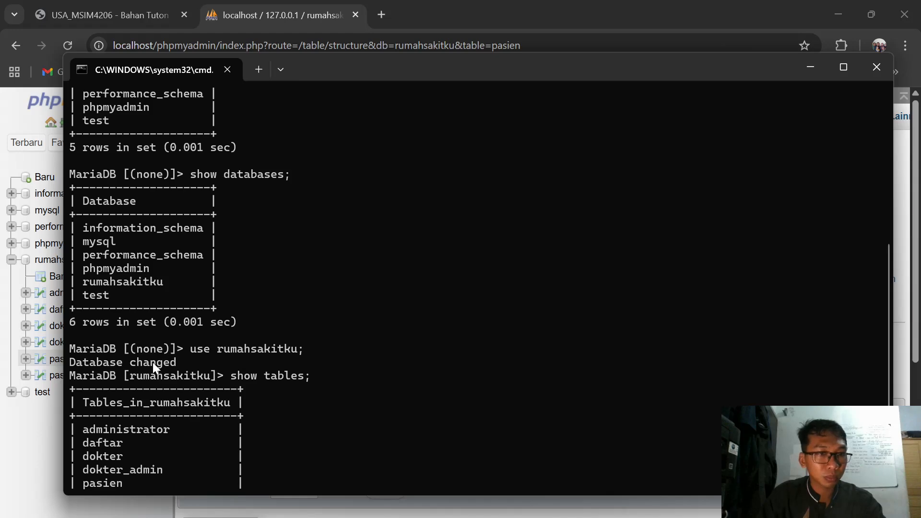
{"action": "scroll", "coordinate": [250, 385], "scroll_direction": "down", "scroll_amount": 2}
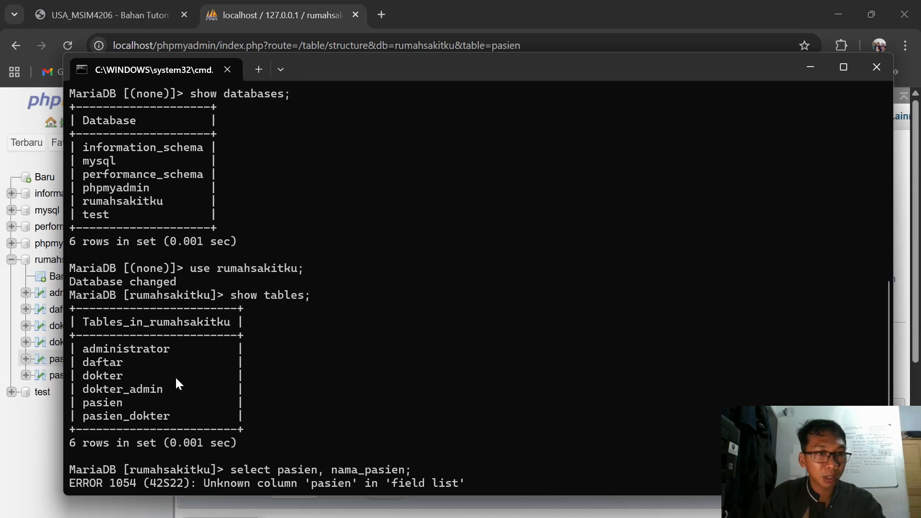
{"action": "scroll", "coordinate": [176, 379], "scroll_direction": "down", "scroll_amount": 1}
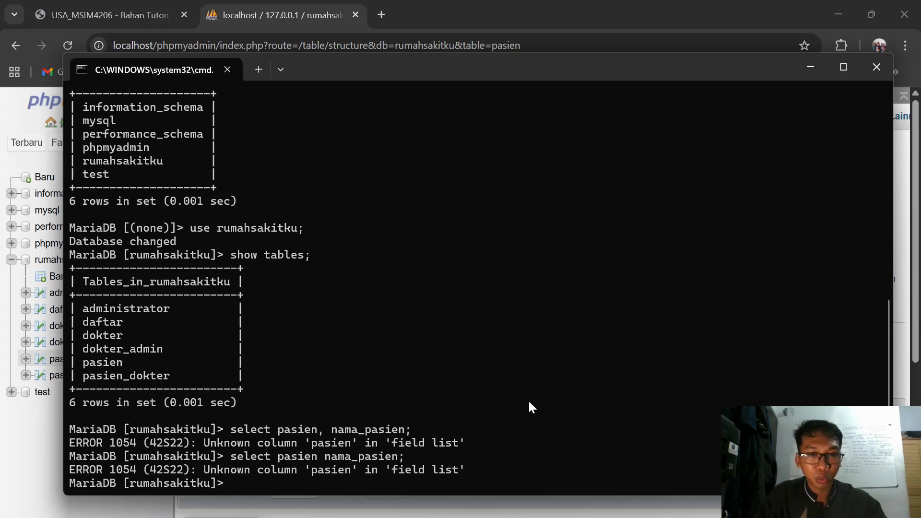
{"action": "scroll", "coordinate": [514, 411], "scroll_direction": "up", "scroll_amount": 1}
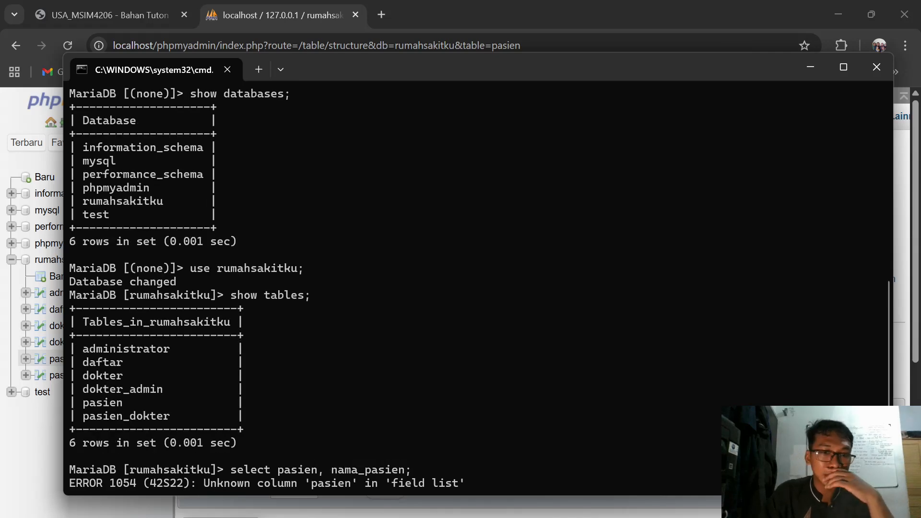
{"action": "key", "text": "alt+Tab"}
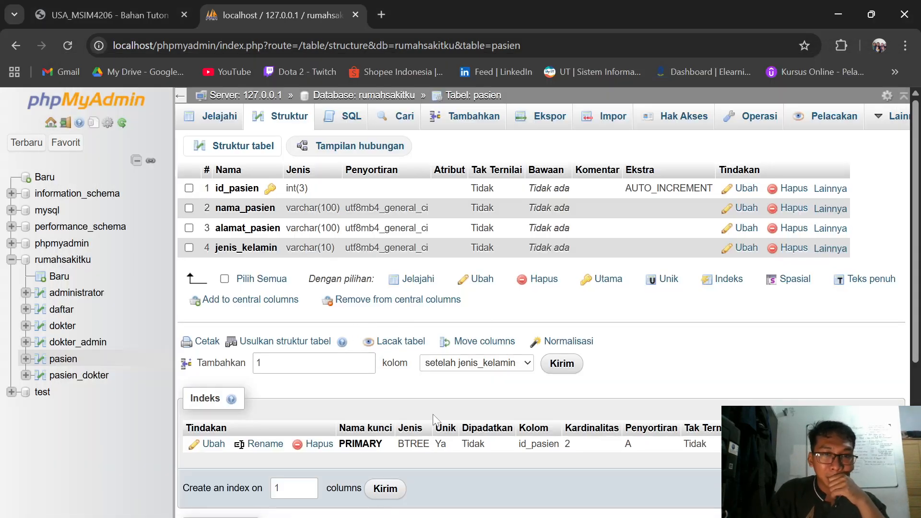
{"action": "scroll", "coordinate": [433, 426], "scroll_direction": "down", "scroll_amount": 1}
{"action": "scroll", "coordinate": [433, 425], "scroll_direction": "up", "scroll_amount": 3}
{"action": "left_click", "coordinate": [62, 360]}
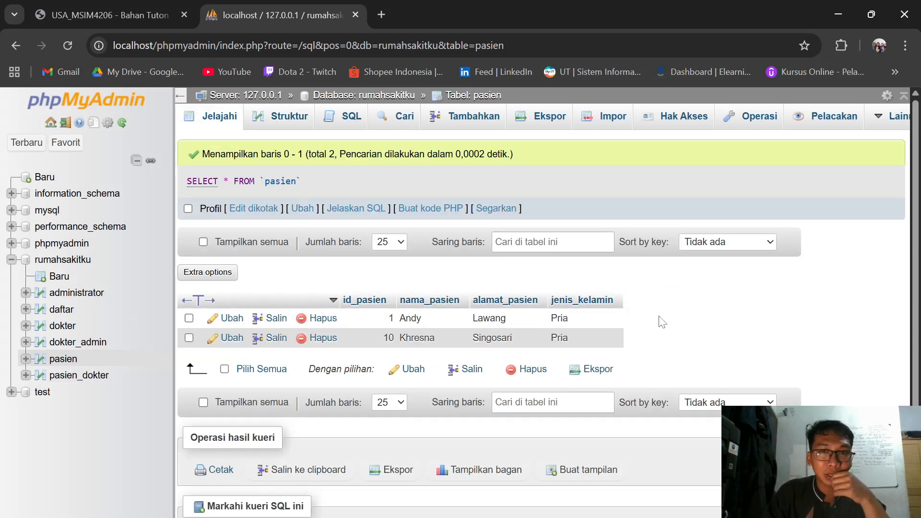
{"action": "scroll", "coordinate": [662, 321], "scroll_direction": "down", "scroll_amount": 1}
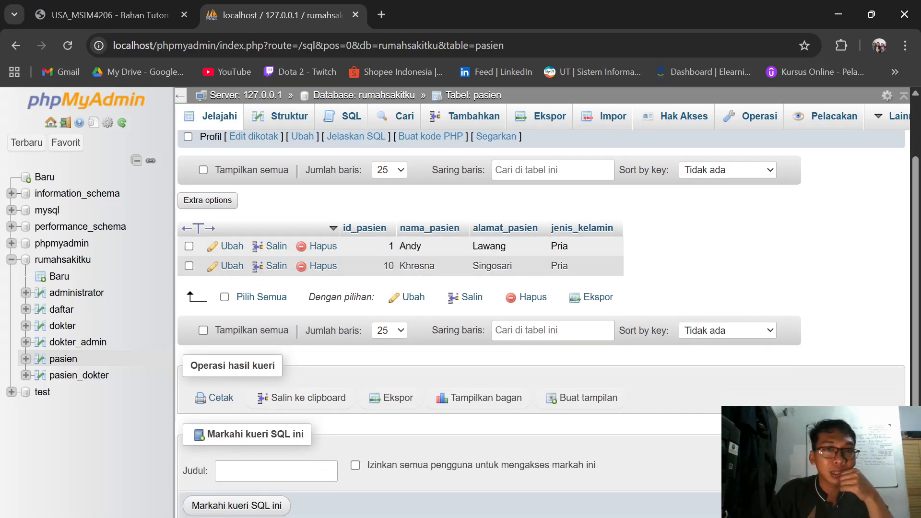
{"action": "scroll", "coordinate": [506, 272], "scroll_direction": "down", "scroll_amount": 1}
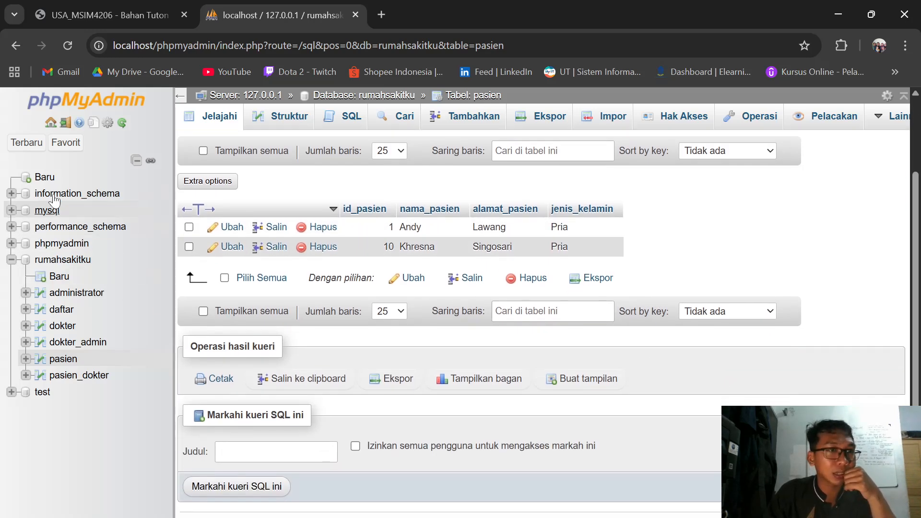
Open the rumahsakitku database in the Designer and move the dokter_admin table closer to the administrator table.
{"action": "left_click", "coordinate": [61, 261]}
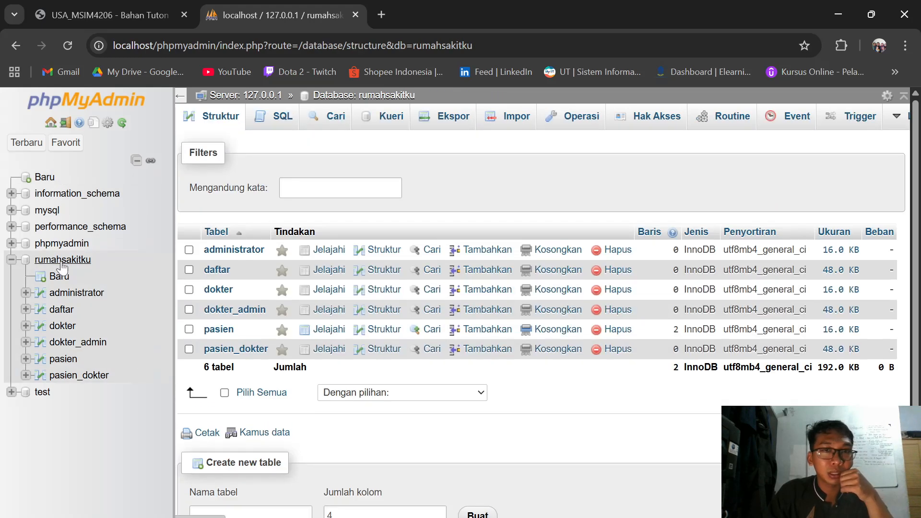
{"action": "left_click", "coordinate": [898, 118]}
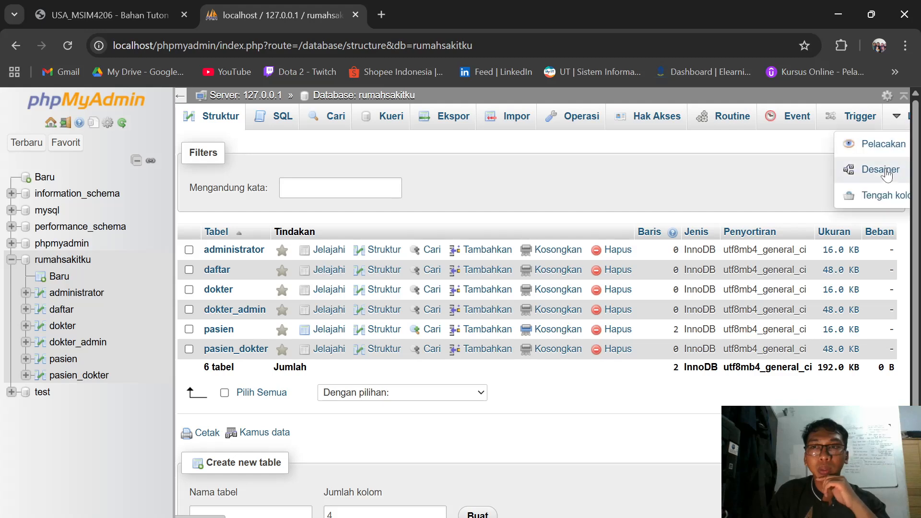
{"action": "left_click", "coordinate": [878, 168]}
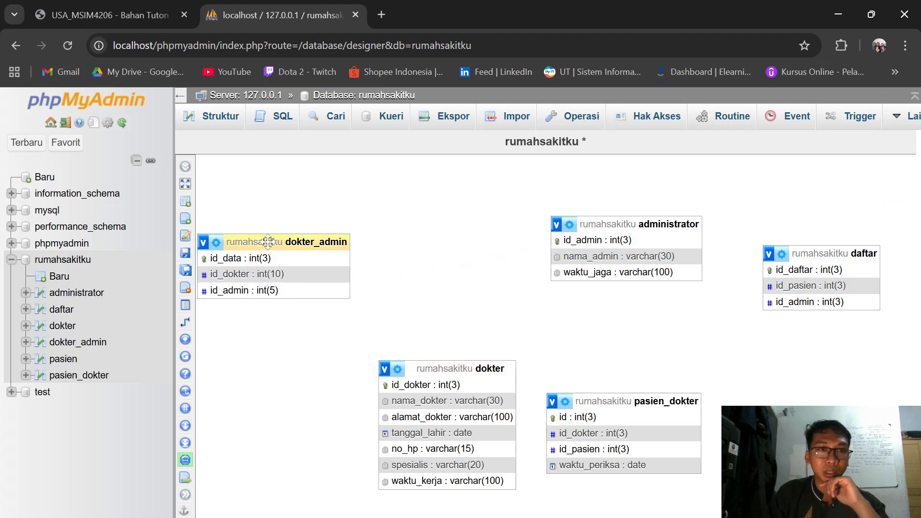
{"action": "left_click_drag", "start_coordinate": [269, 242], "coordinate": [387, 222]}
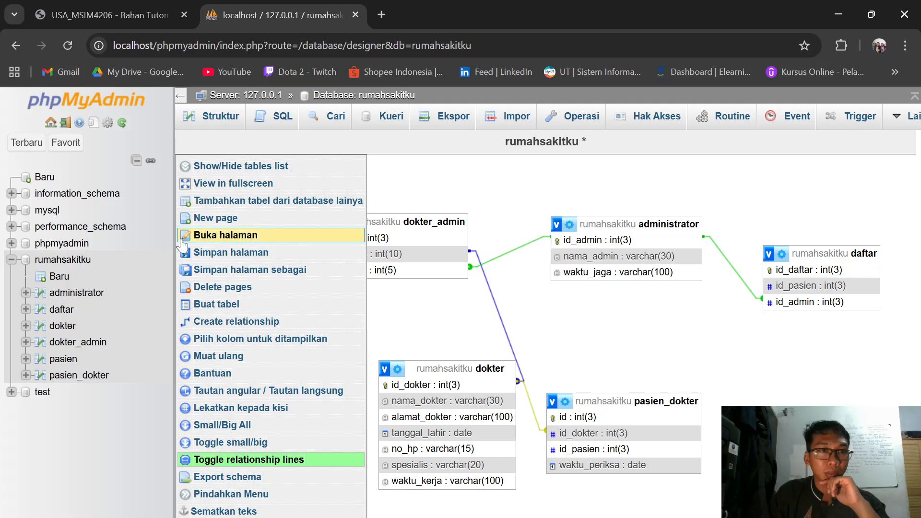
Open the saved Designer page rumahsakit, agreeing to save the changes to the current page.
{"action": "left_click", "coordinate": [192, 236]}
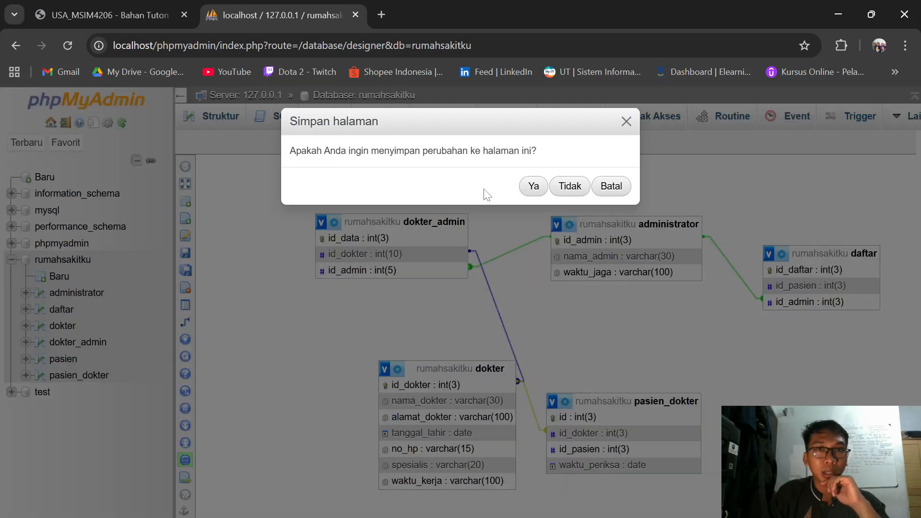
{"action": "left_click", "coordinate": [529, 186]}
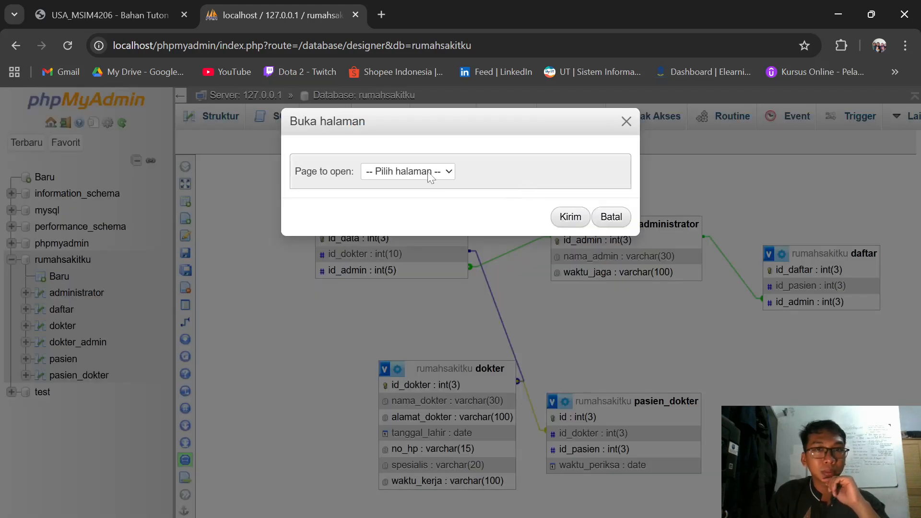
{"action": "left_click", "coordinate": [430, 171]}
{"action": "left_click", "coordinate": [423, 204]}
{"action": "left_click", "coordinate": [569, 217]}
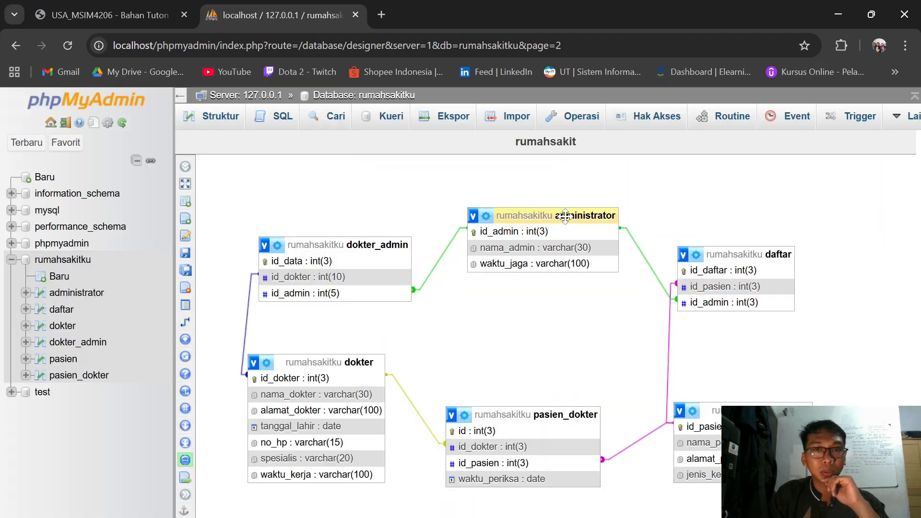